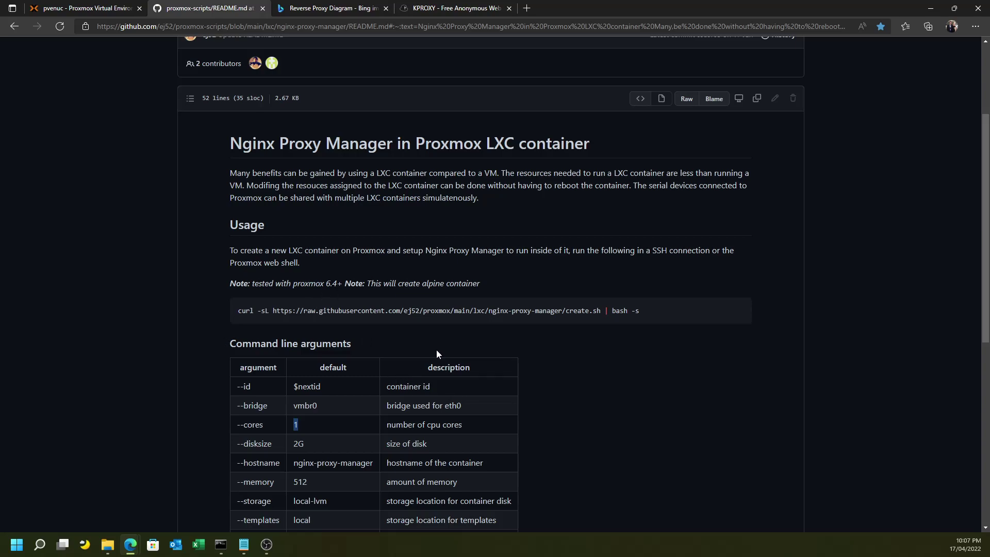
Scroll the README to the Thanks section, highlight 'Debian', then return to the Proxmox pvenuc3 summary.
scroll(437, 341, down, 1)
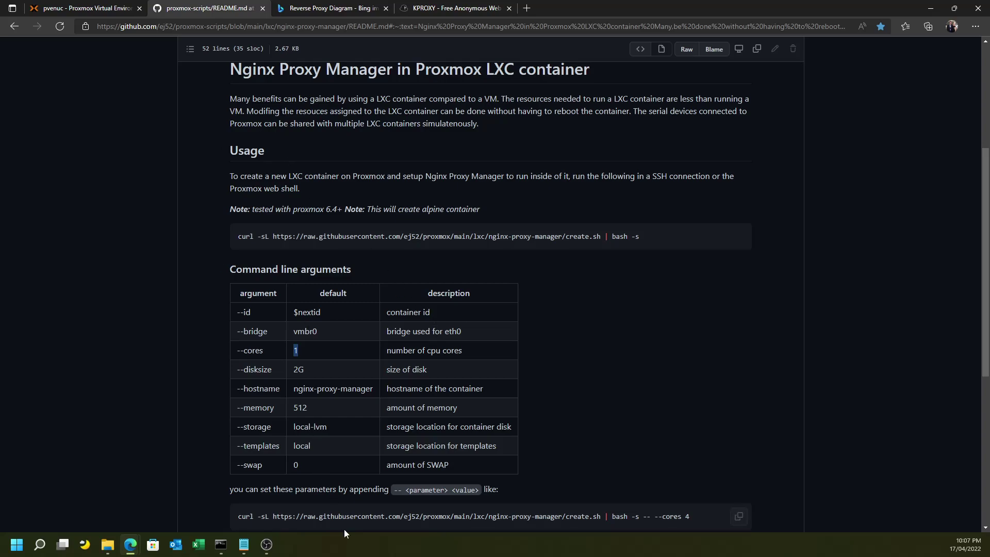
mouse_move(344, 245)
scroll(404, 274, down, 1)
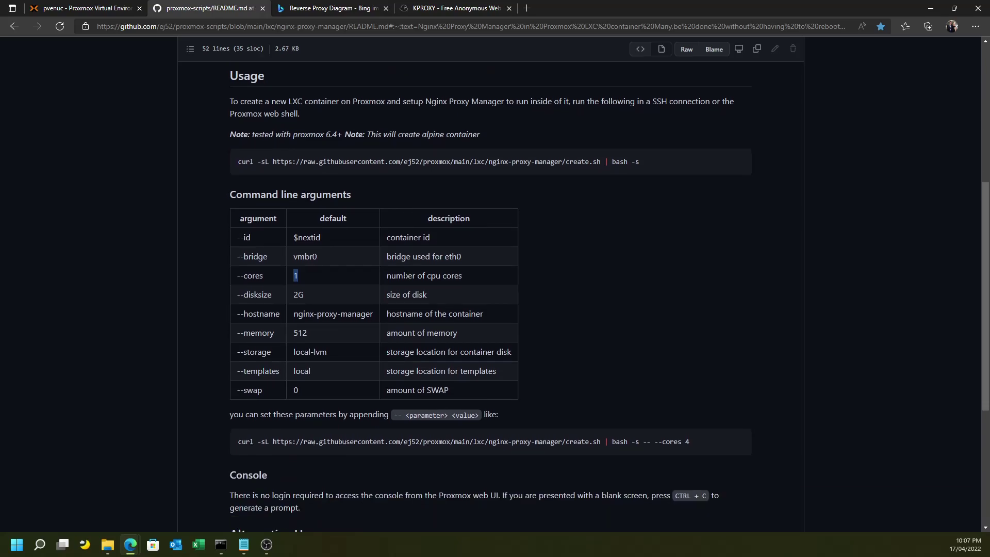
scroll(405, 276, down, 1)
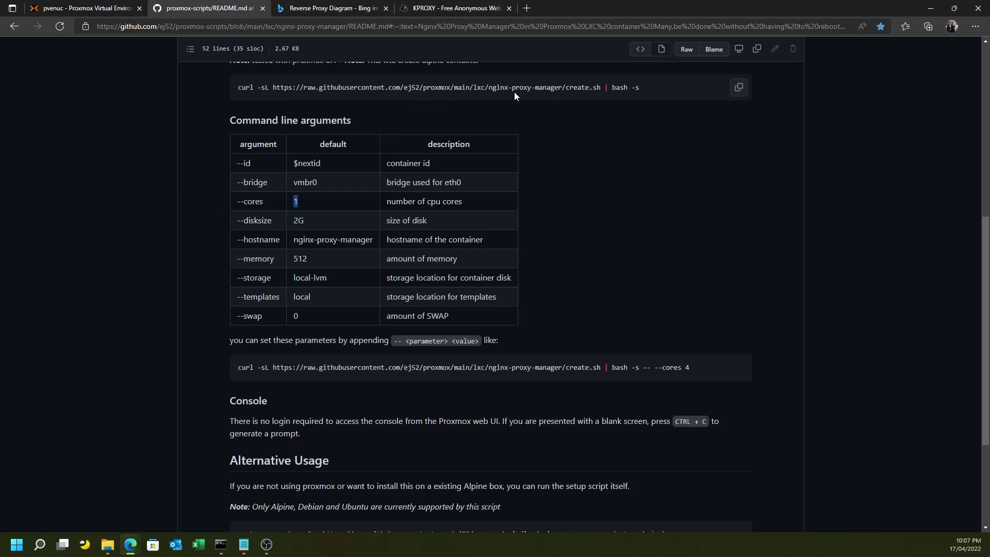
scroll(411, 236, down, 2)
scroll(411, 236, down, 1)
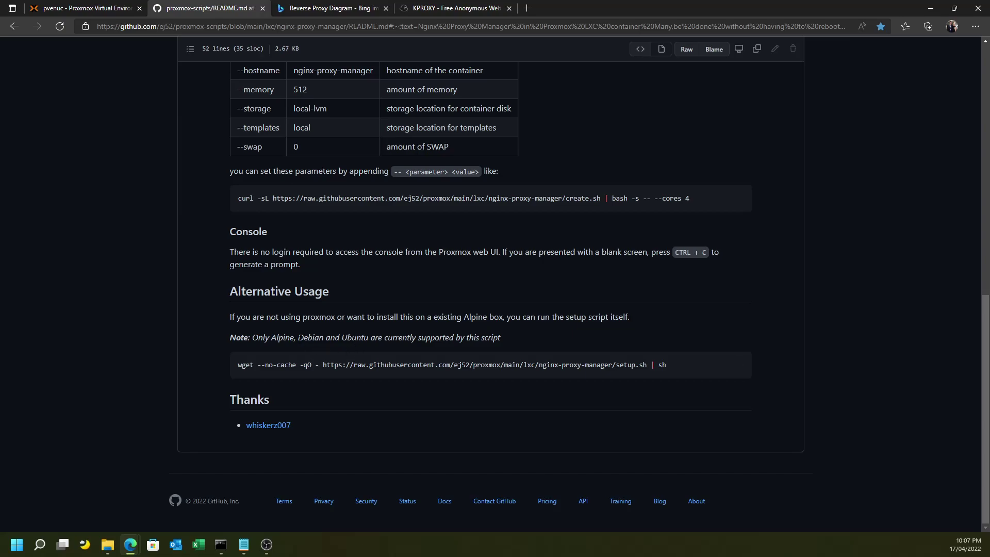
drag(298, 341, 323, 341)
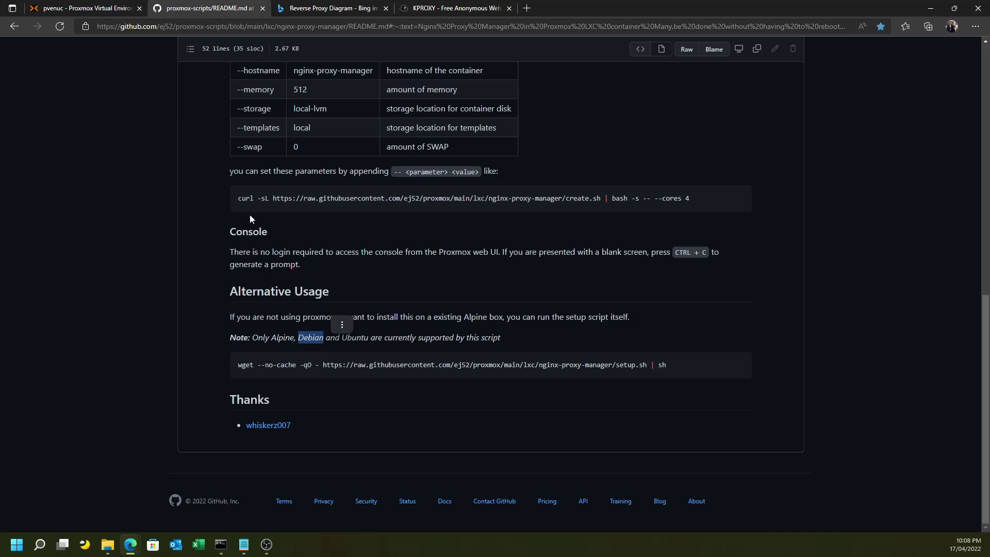
click(82, 9)
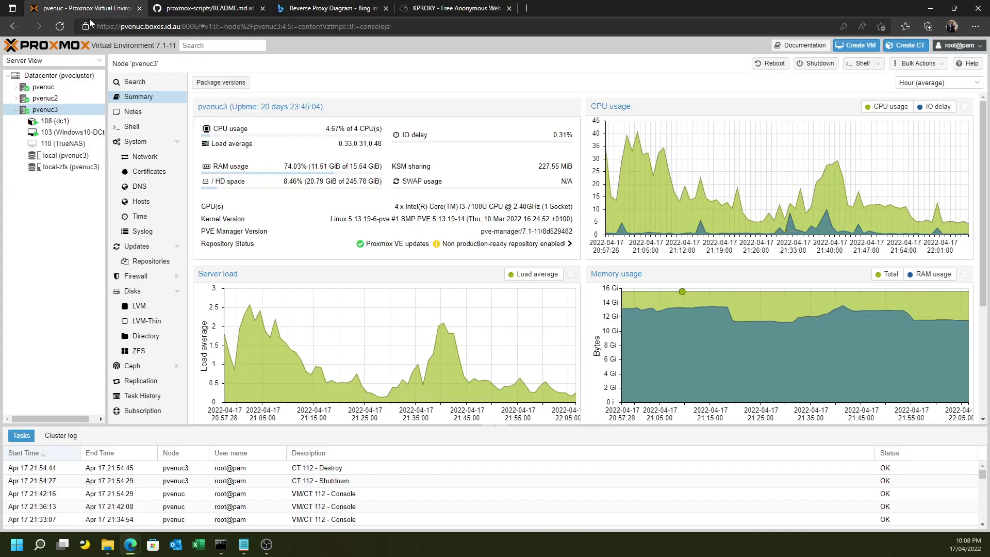
Check pvenuc3's local CT Templates and browse the download list to debian-10-standard without downloading.
click(65, 156)
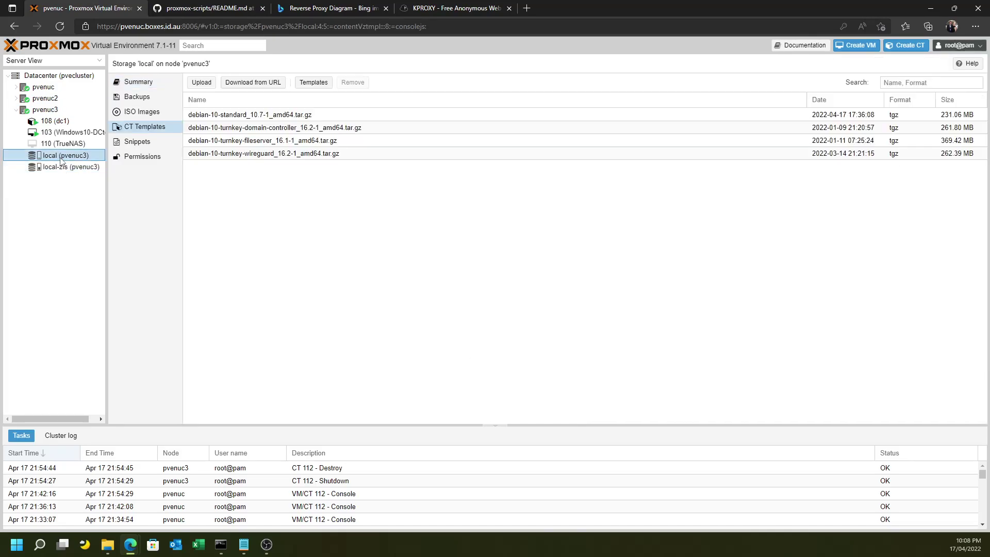
click(205, 119)
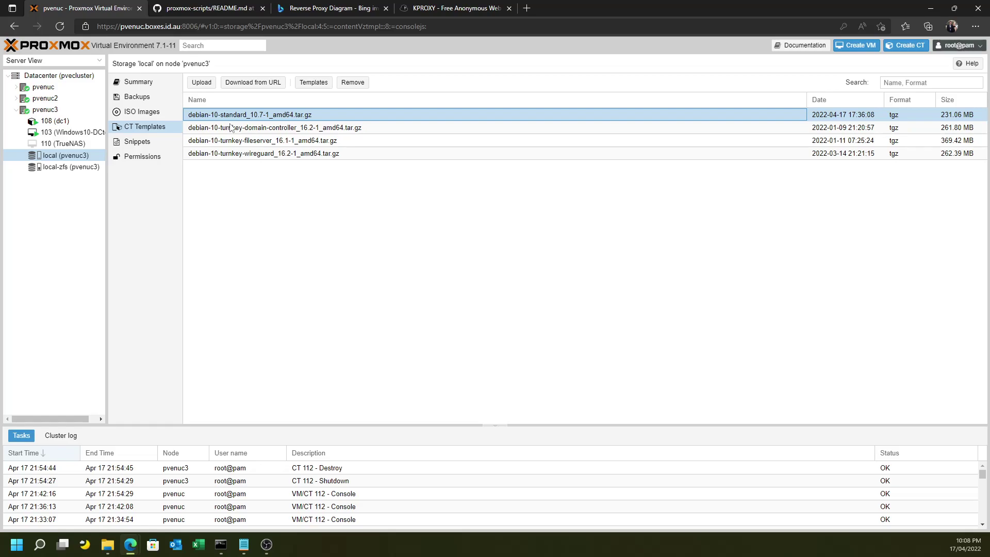
click(313, 82)
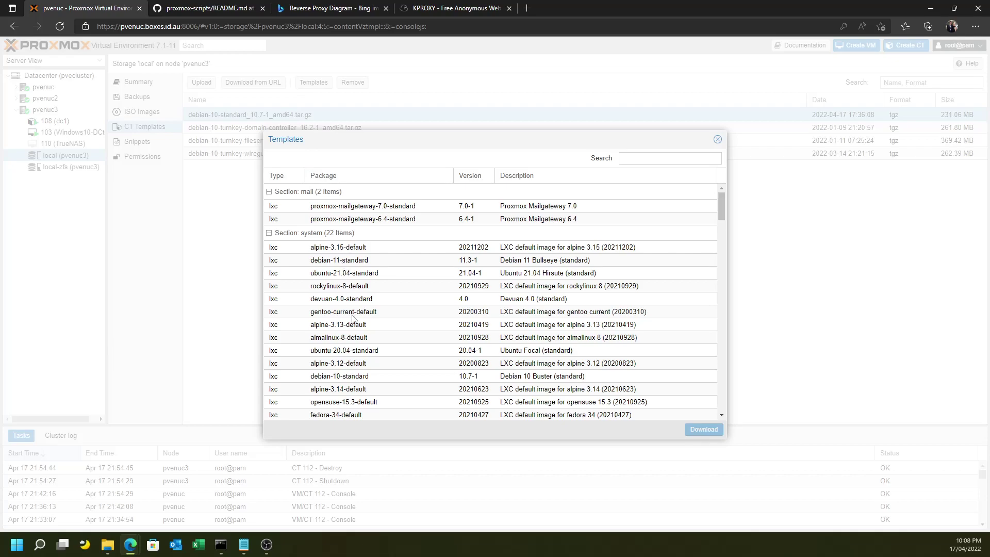
scroll(352, 318, down, 1)
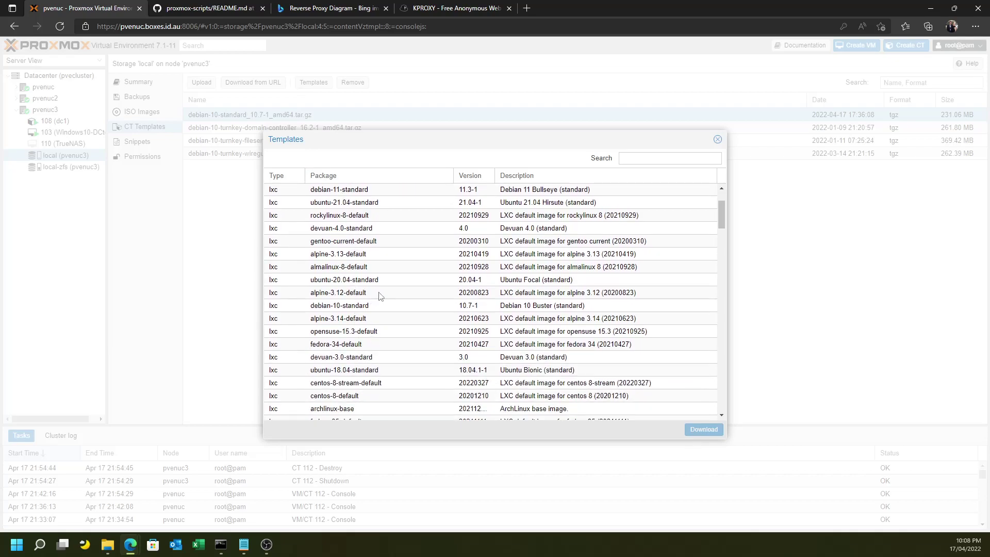
scroll(381, 296, down, 2)
scroll(381, 296, up, 1)
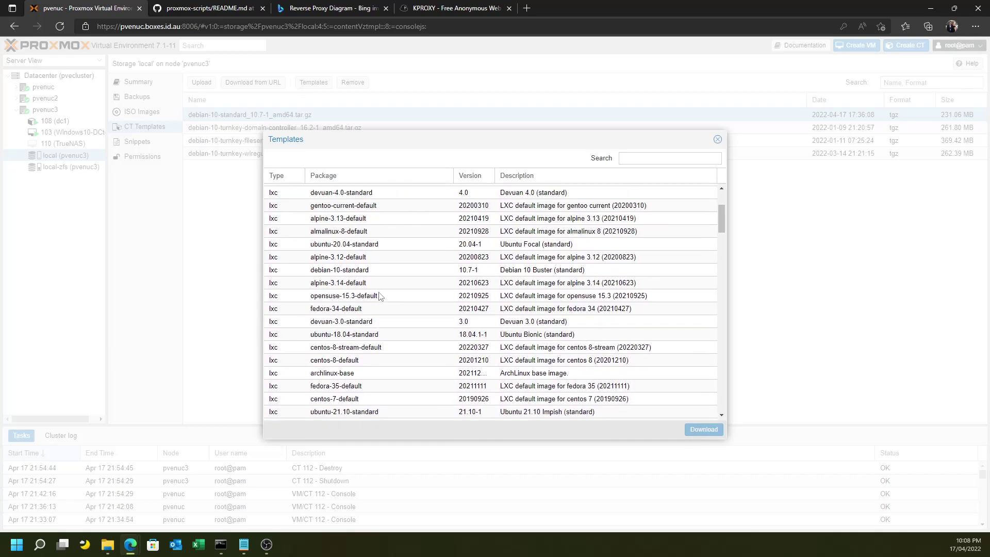
click(348, 273)
scroll(361, 275, up, 1)
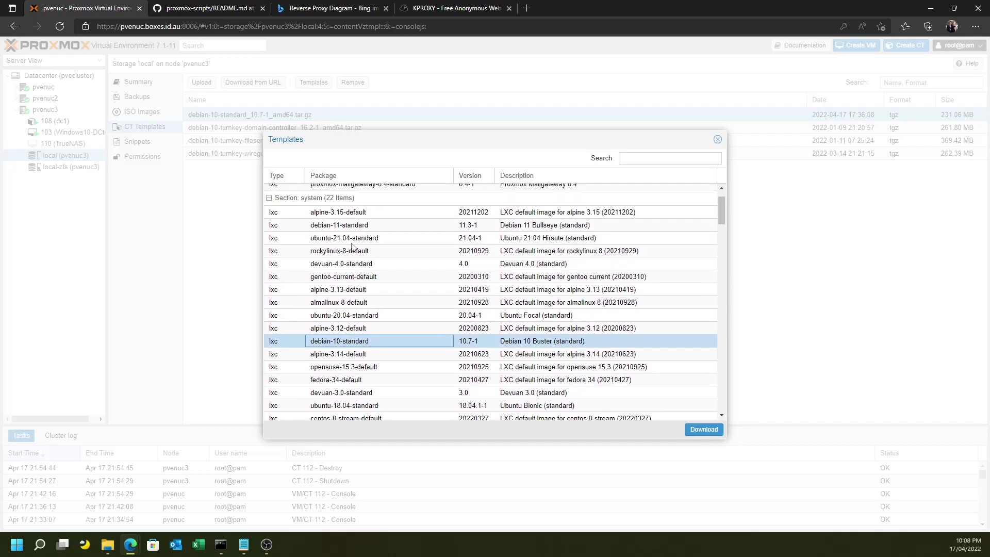
click(353, 226)
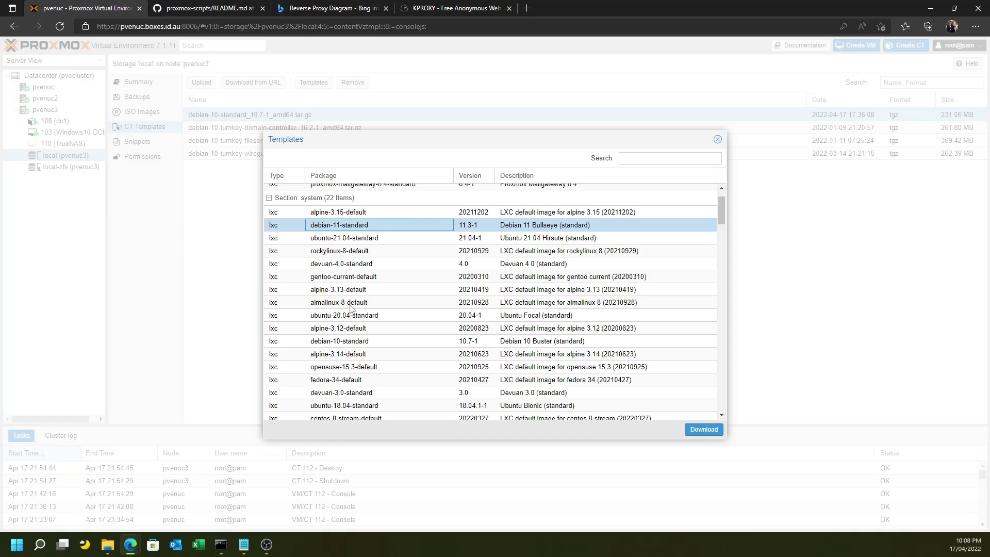
click(359, 344)
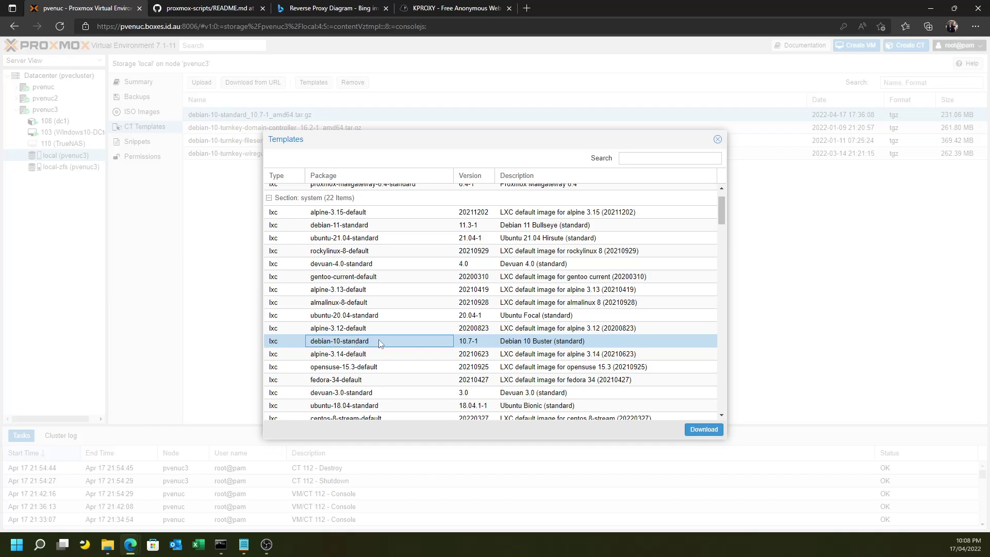
click(718, 140)
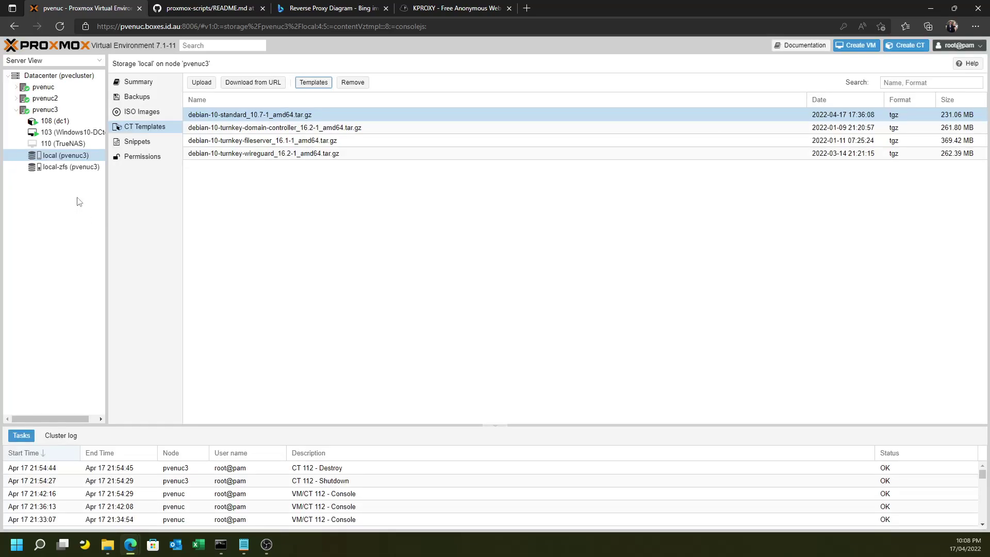
Begin a new container on pvenuc3 with hostname 'reverse' and a root password entered and confirmed.
click(45, 109)
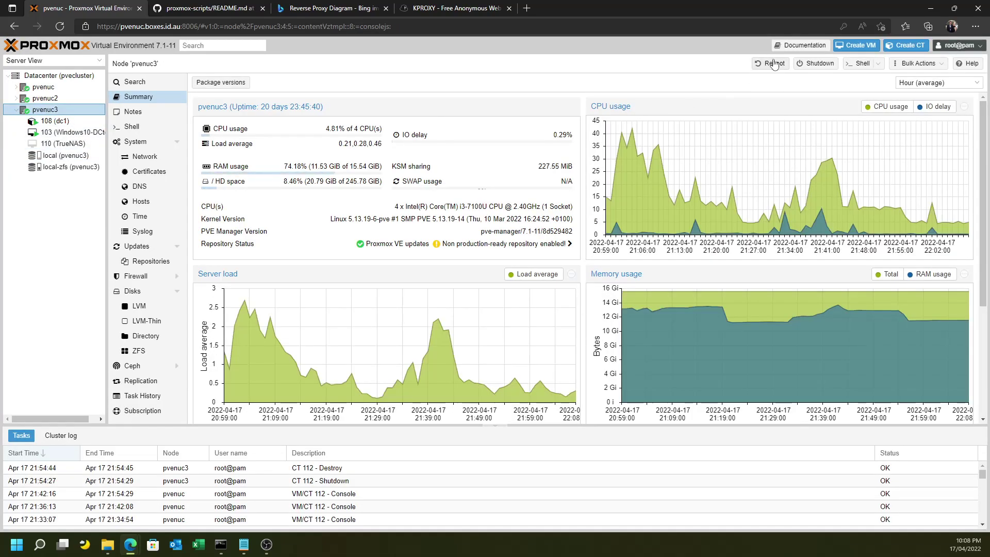
click(906, 45)
click(391, 232)
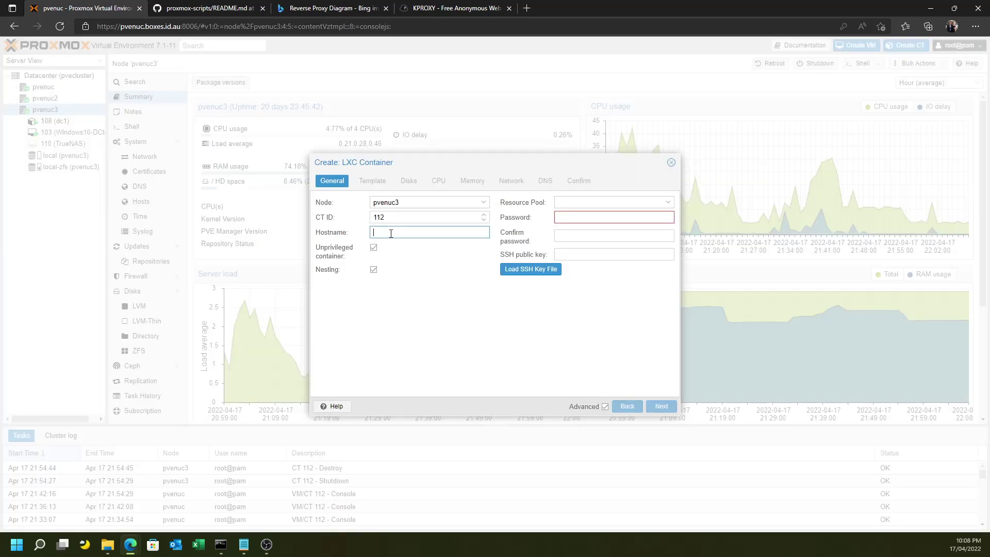
text(reverse)
click(589, 221)
text(pass)
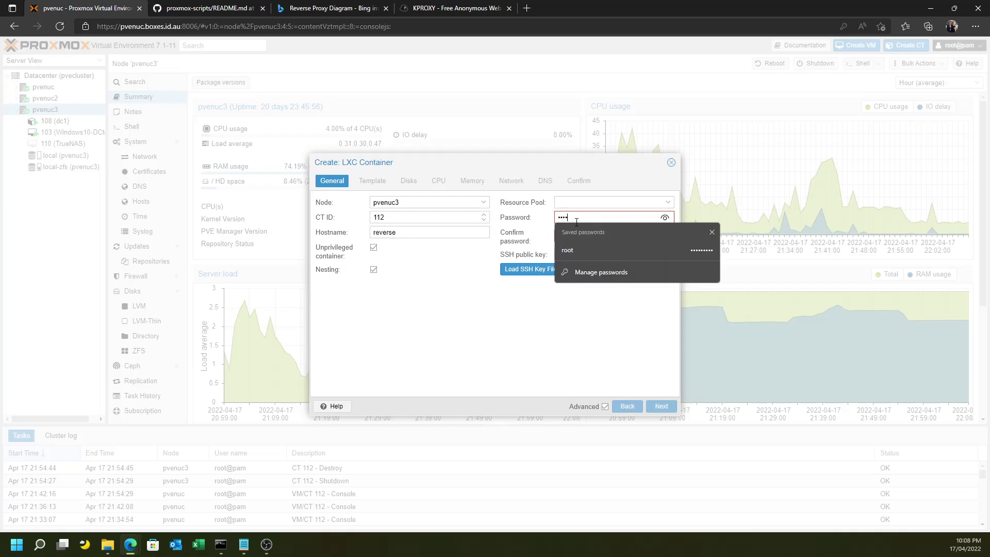
text(word)
key(Tab)
text(p)
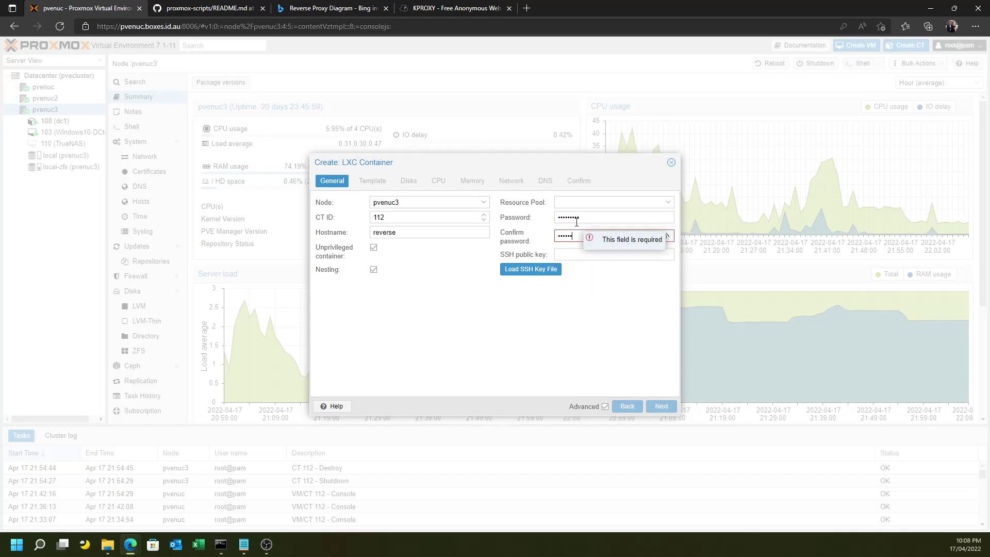
key(Tab)
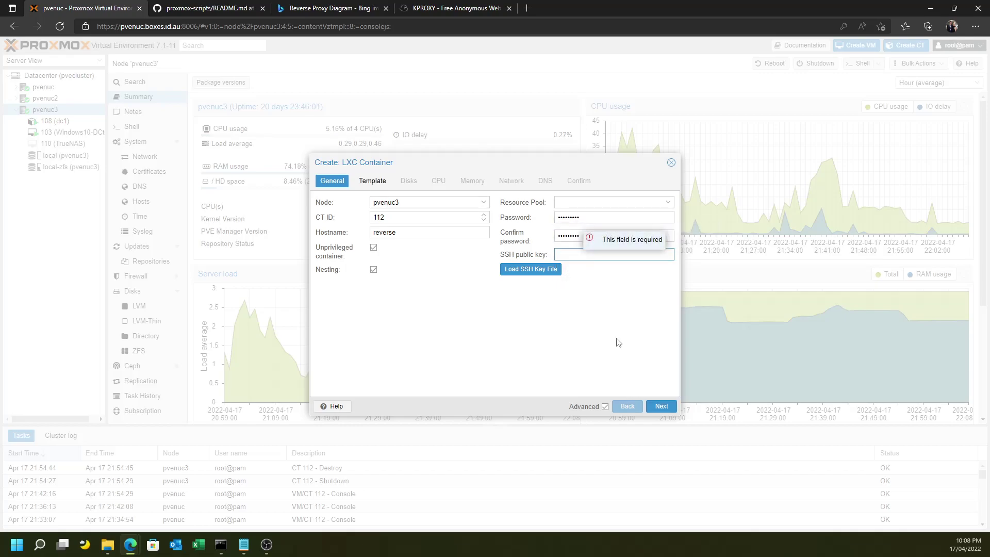
click(660, 406)
Choose the debian-10-standard template for the new container.
click(398, 220)
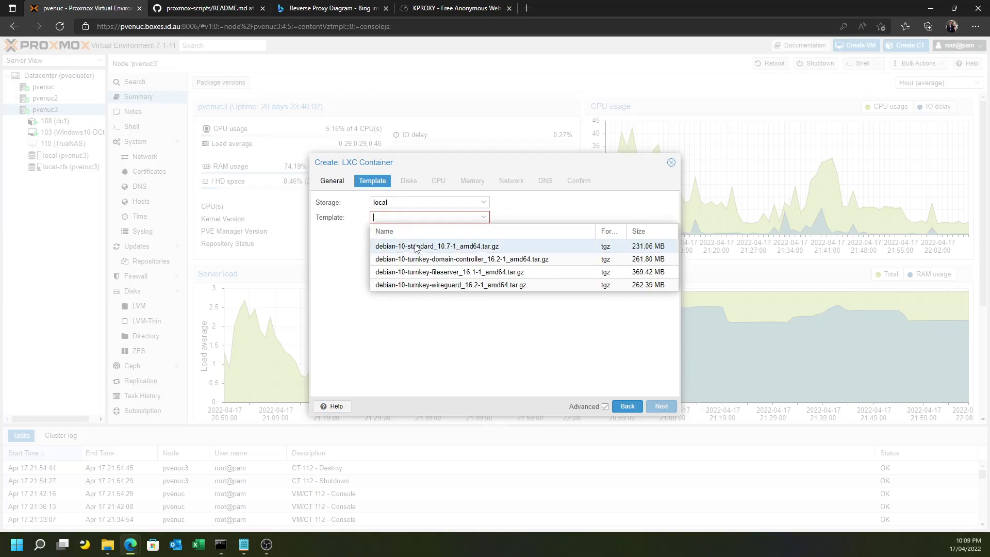
click(418, 249)
click(662, 406)
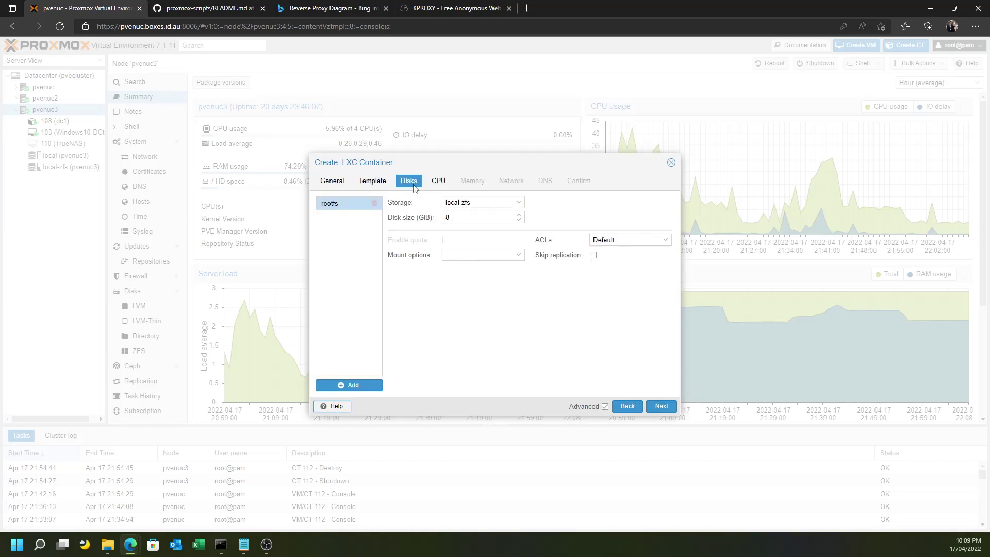
Set the disk size to 2 GiB, keeping 1 CPU core and 512 MiB memory and swap.
click(192, 10)
scroll(316, 280, up, 4)
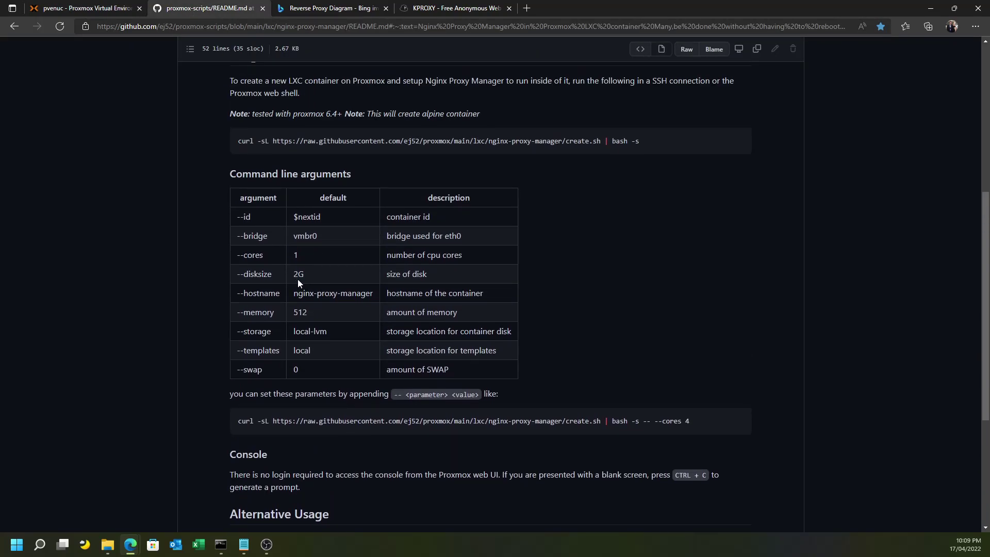
click(104, 13)
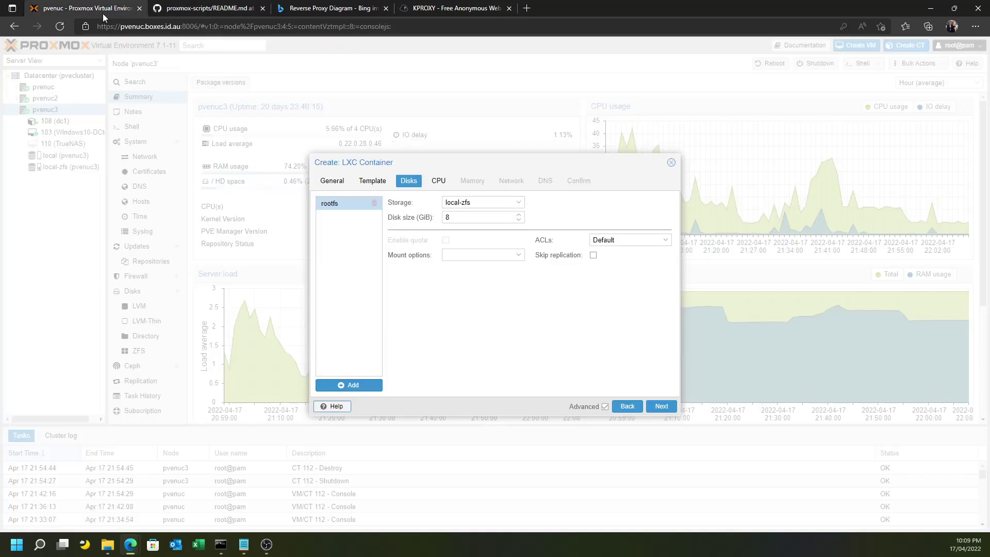
double_click(462, 219)
text(2)
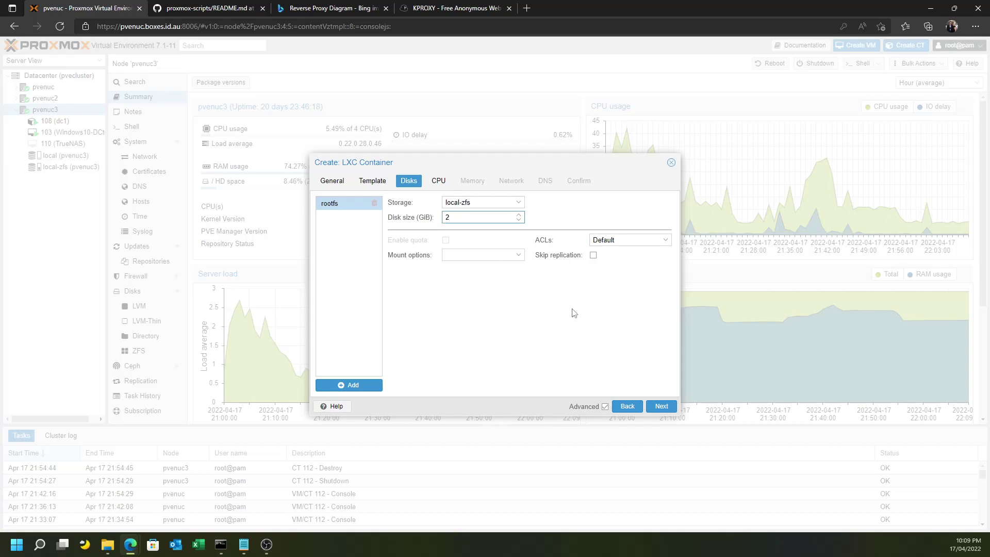
click(660, 409)
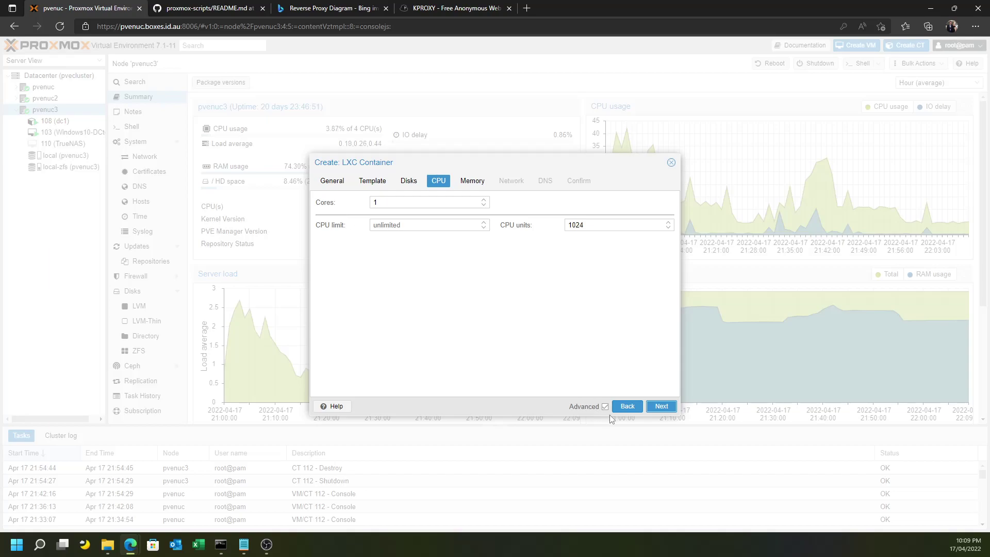
click(657, 408)
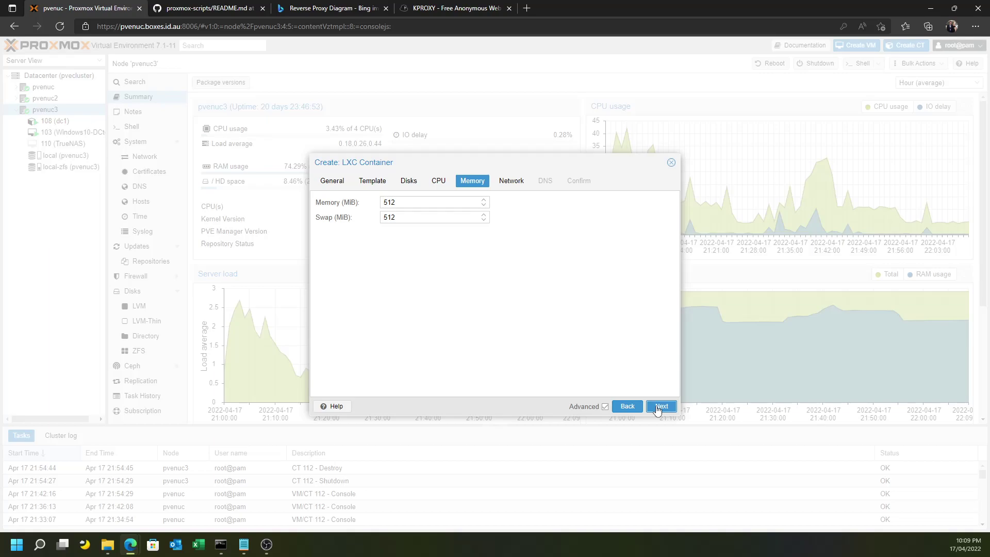
click(657, 408)
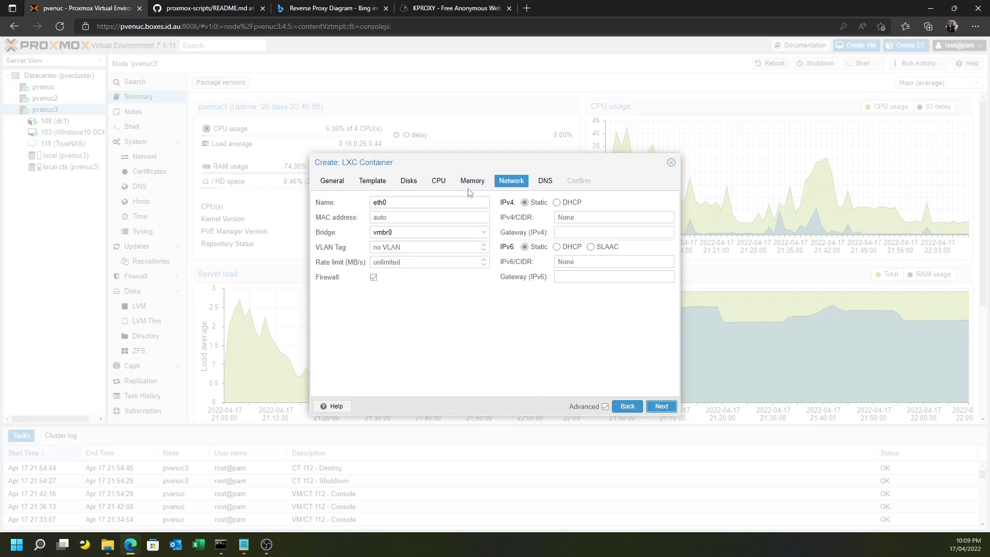
Assign static IPv4 192.168.1.33/24 with gateway 192.168.1.1, then skip DNS to the Confirm summary.
click(578, 219)
text(192.16)
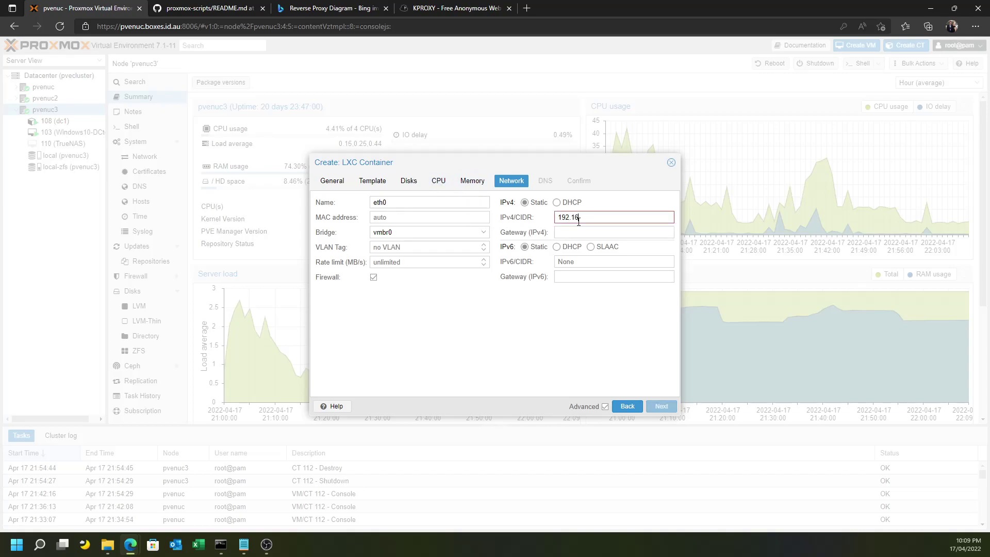
text(8.1.33/24)
key(Tab)
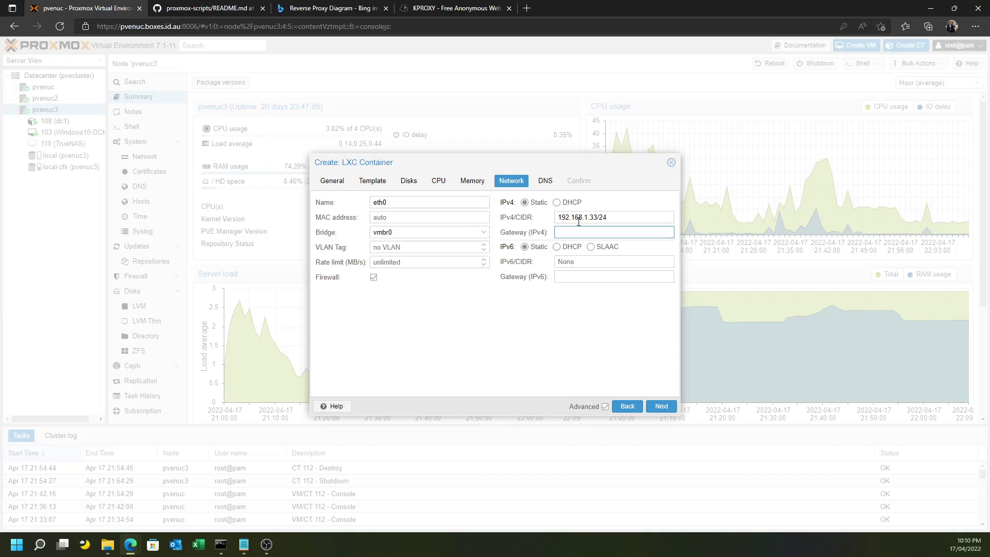
text(192.168)
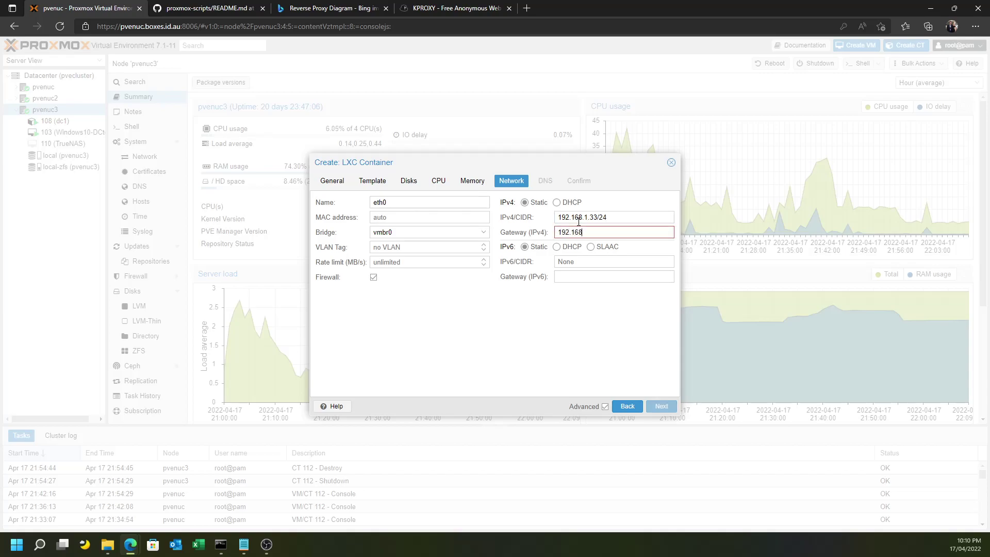
text(.1.1)
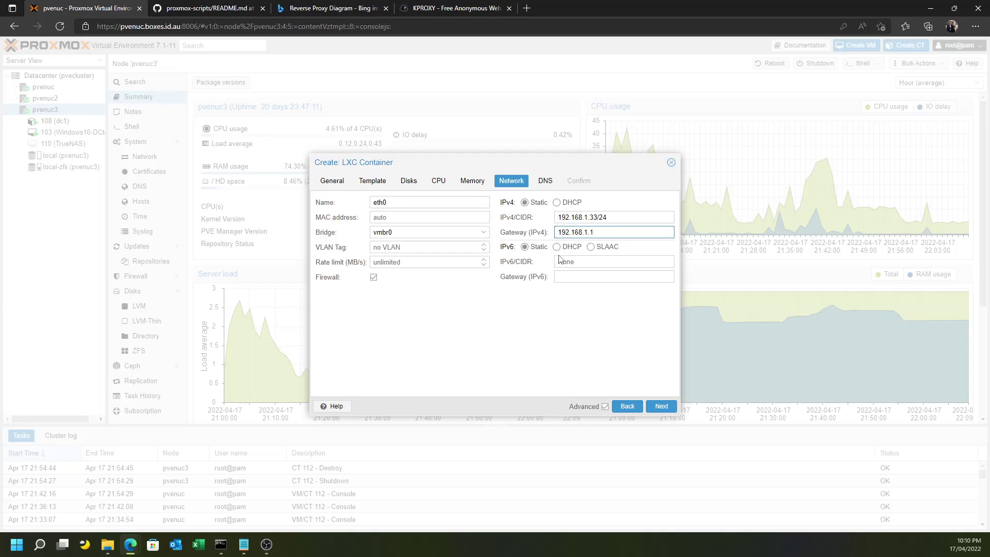
click(373, 278)
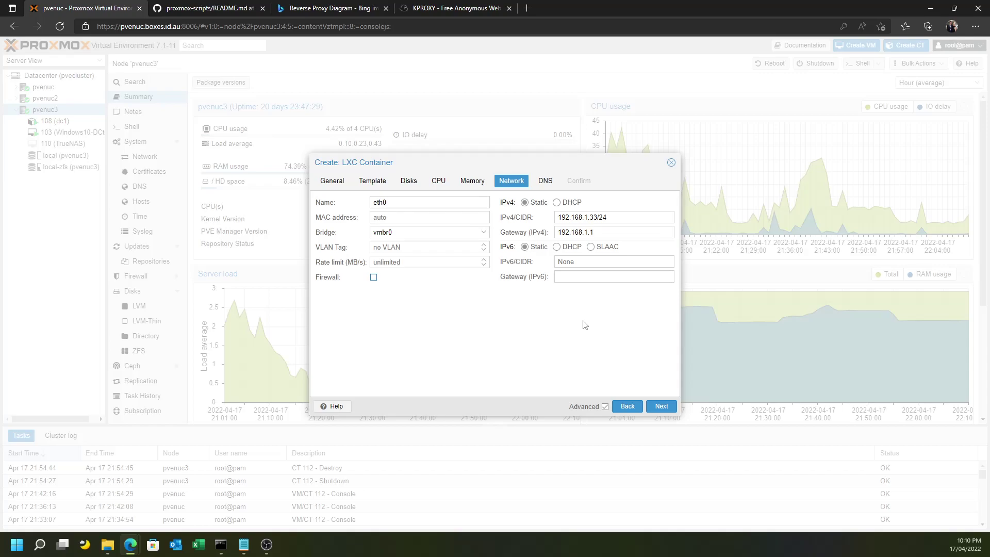
click(665, 406)
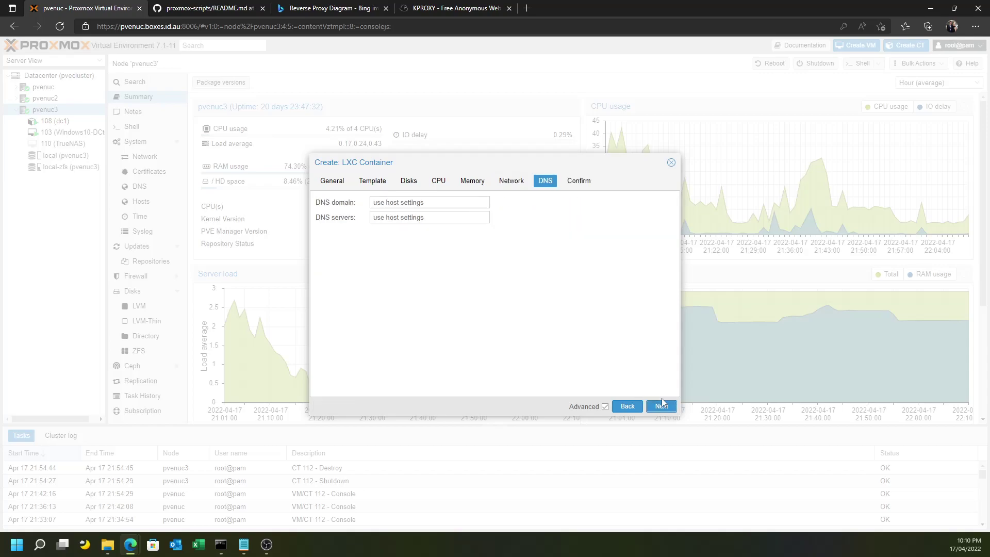
click(657, 411)
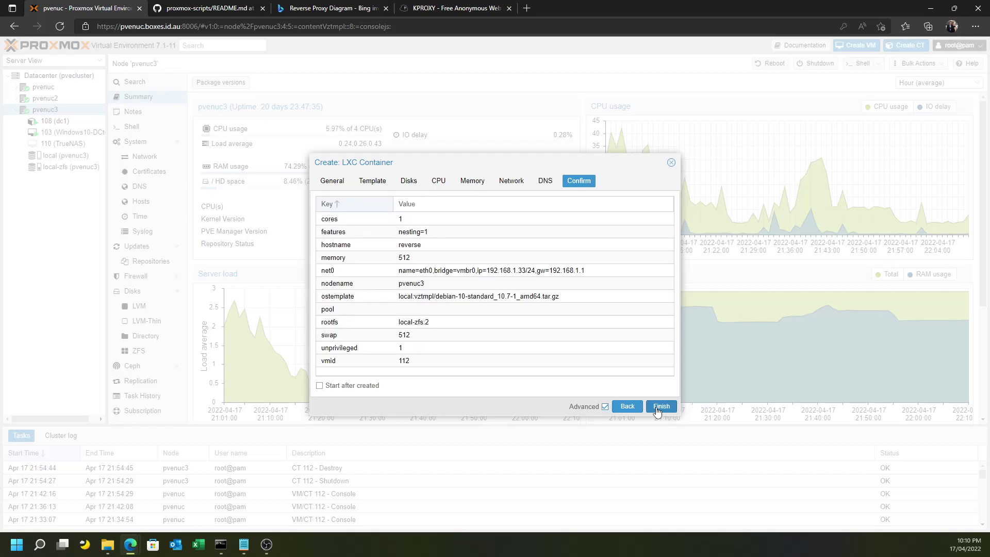
Finish the wizard to create container 112 and wait for TASK OK.
click(657, 410)
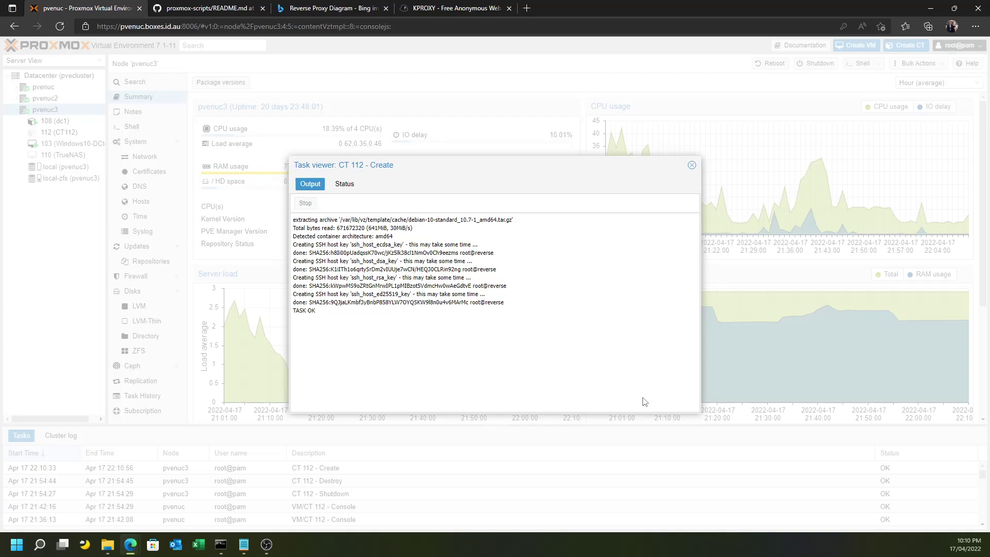
Close the creation log, start container 112 (reverse), and log in to its console as root.
click(692, 166)
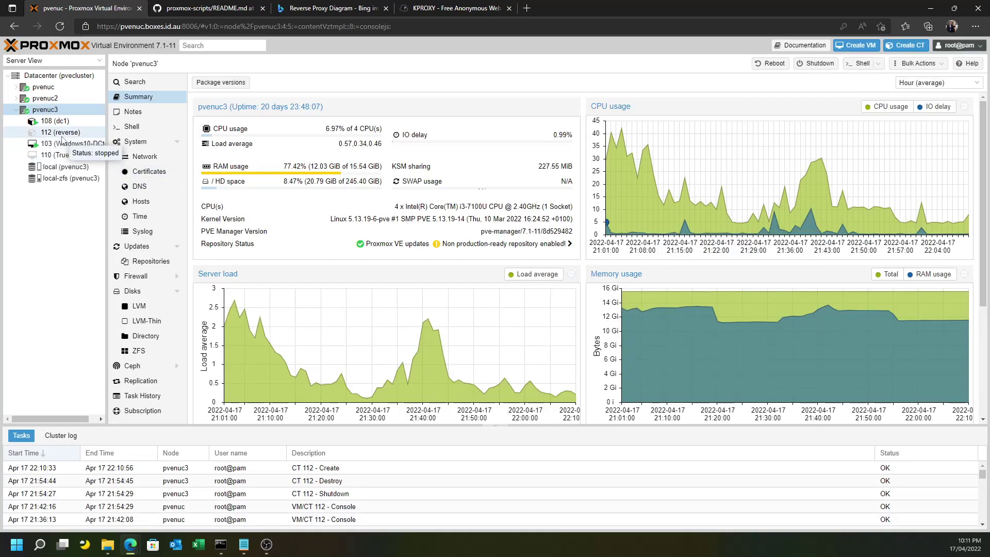
click(62, 135)
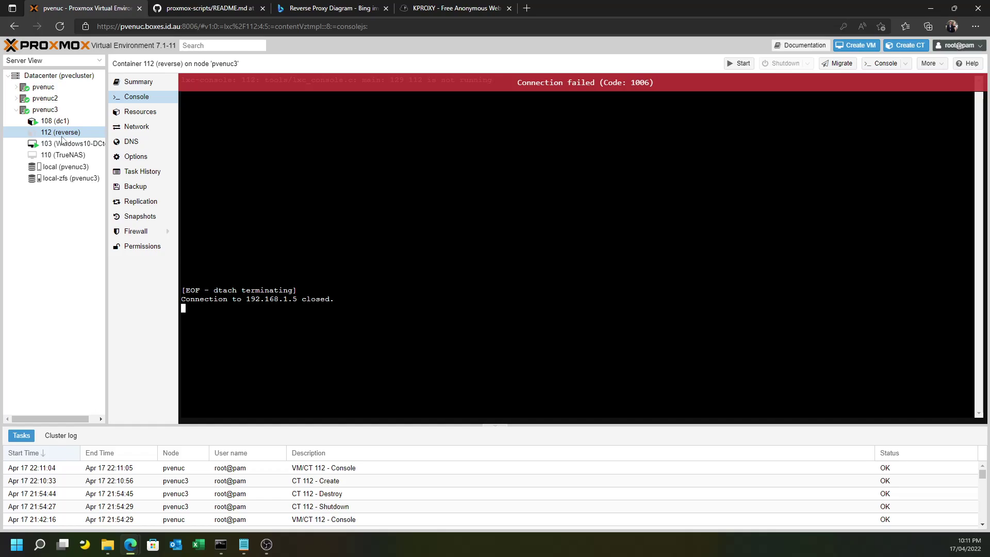
click(741, 64)
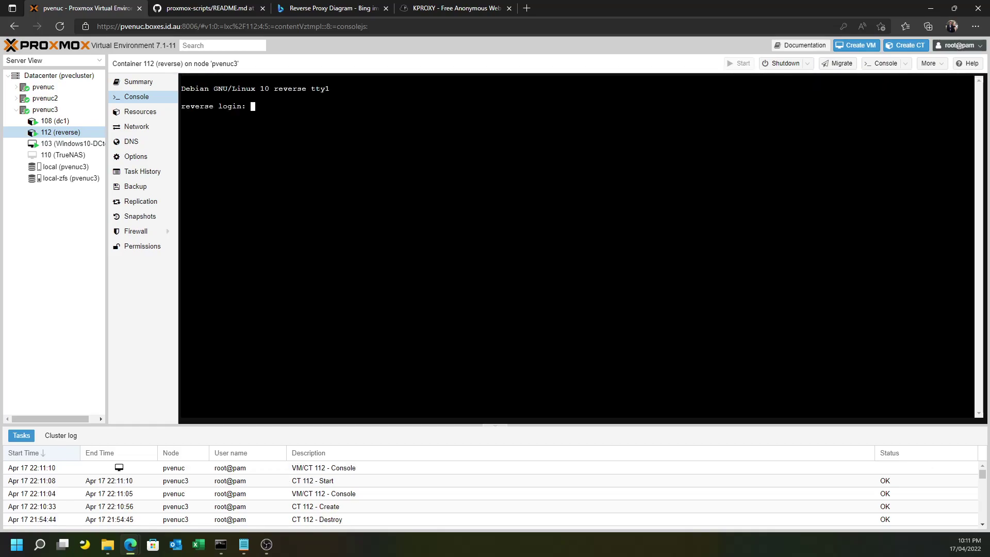
text(root)
key(Return)
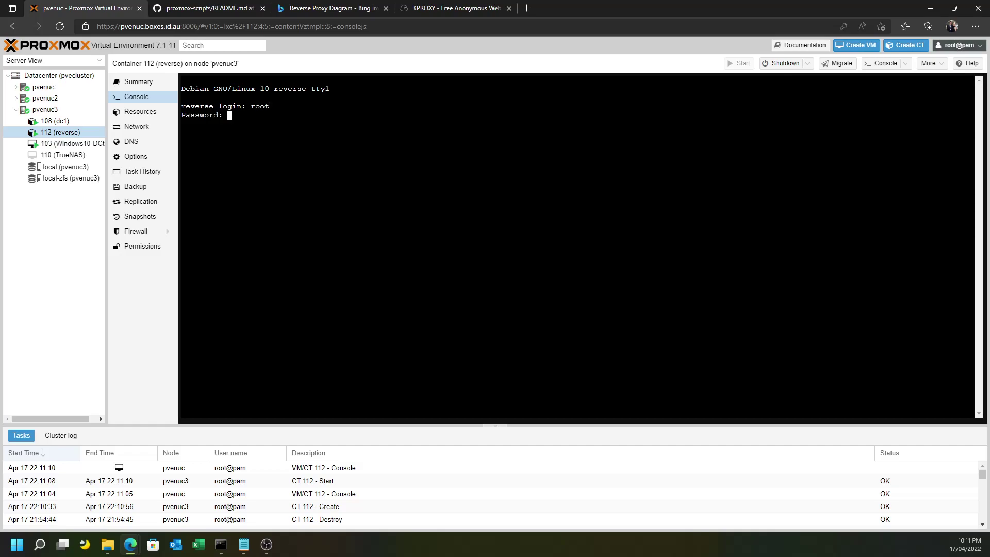
key(Return)
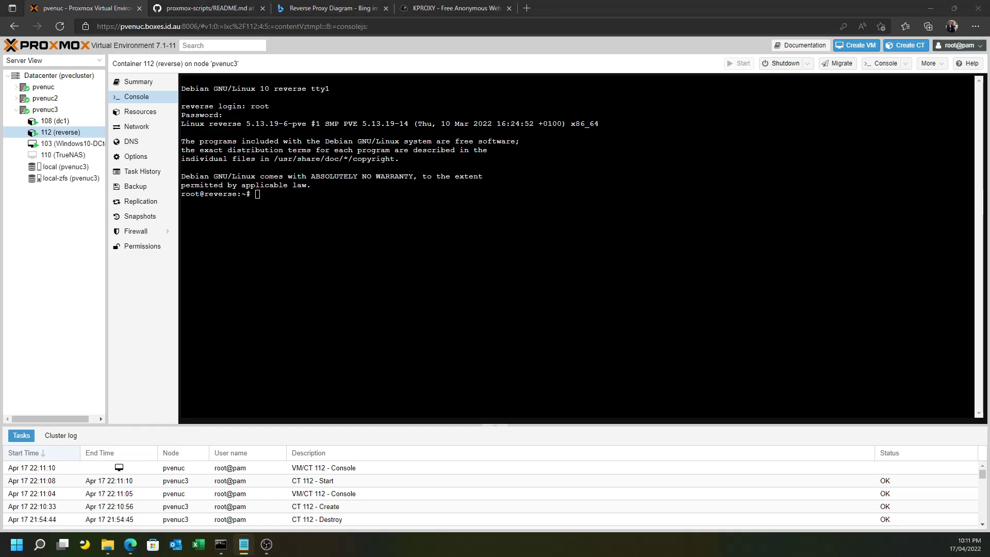
Run apt update in the container, answering y to all three repository-change prompts.
text(apt update)
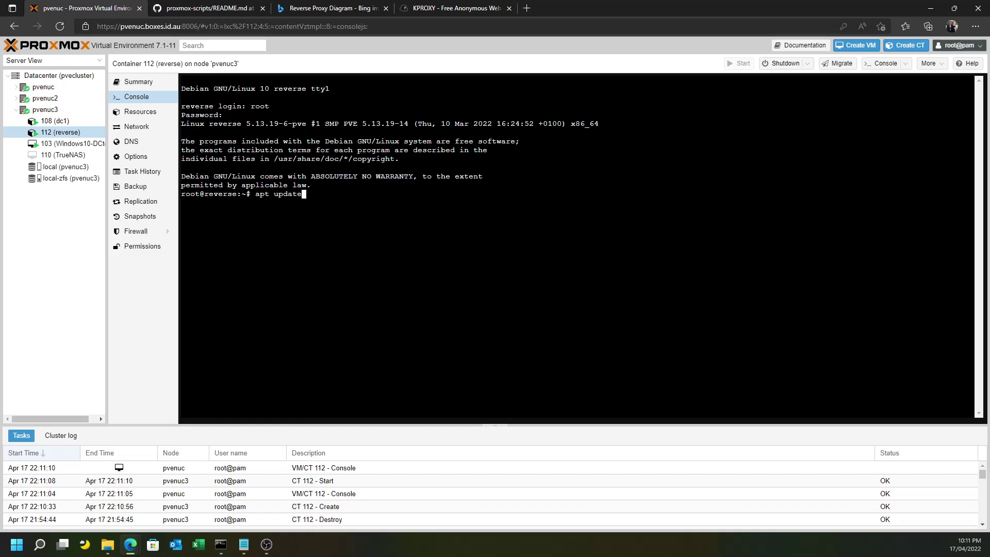
key(Return)
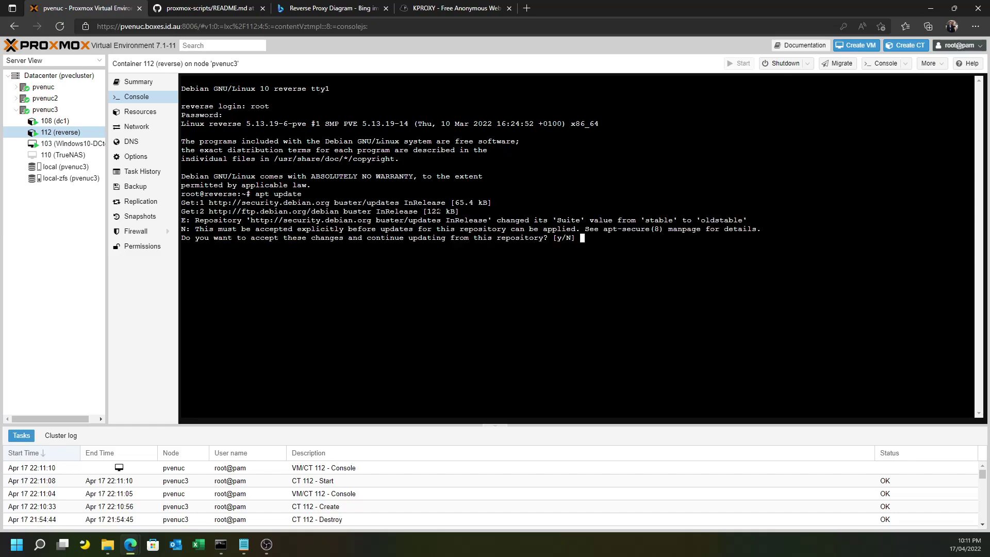
text(y)
key(Return)
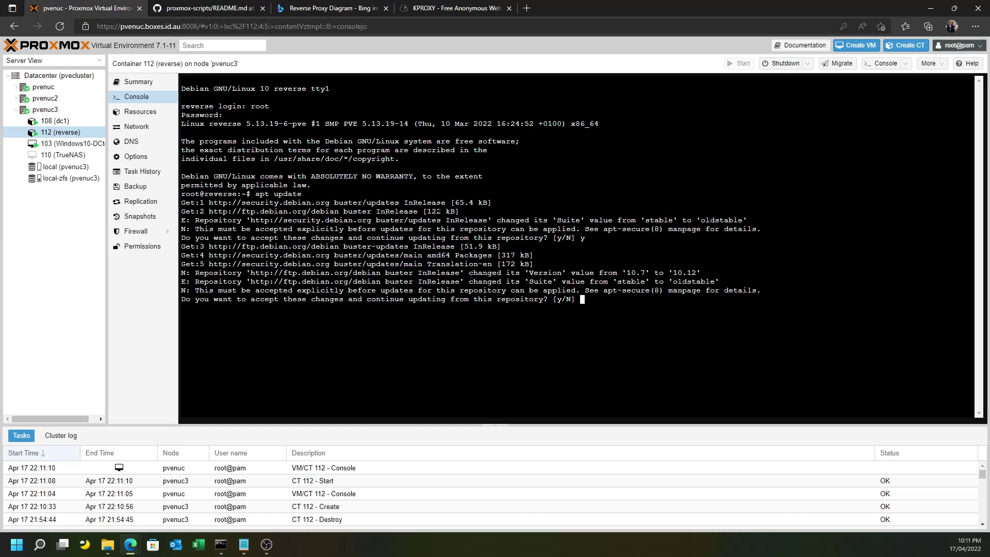
text(y)
key(Return)
text(y)
key(Return)
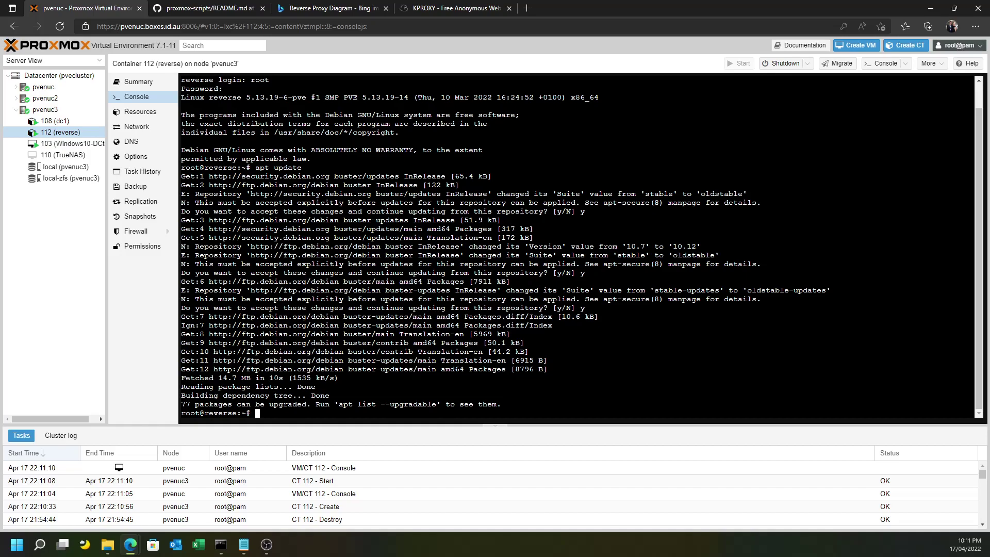
Run apt upgrade and confirm with y to install the 77 upgradable packages.
text(apt upgrade)
key(Return)
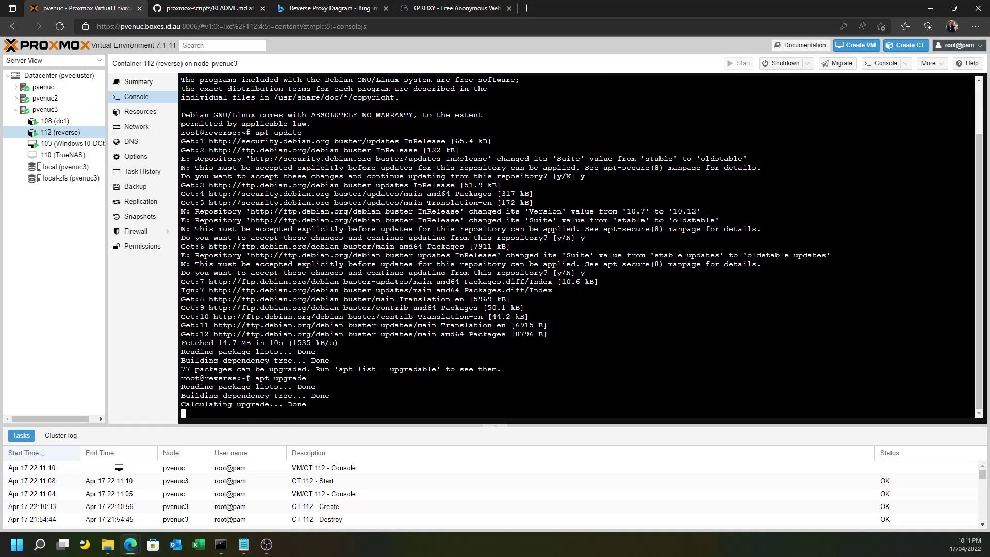
text(y)
key(Return)
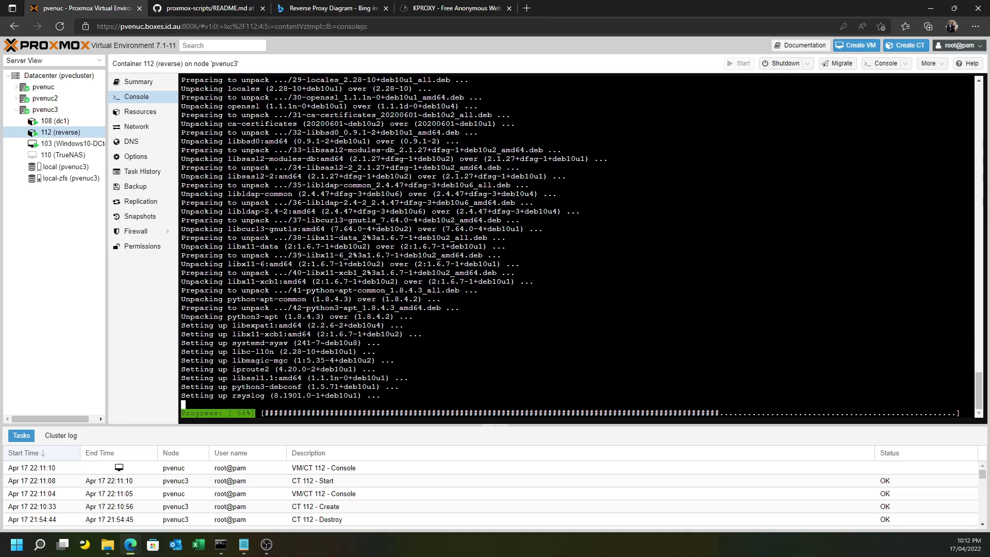
Review container 112's Backup page, keeping local as the backup storage.
click(146, 194)
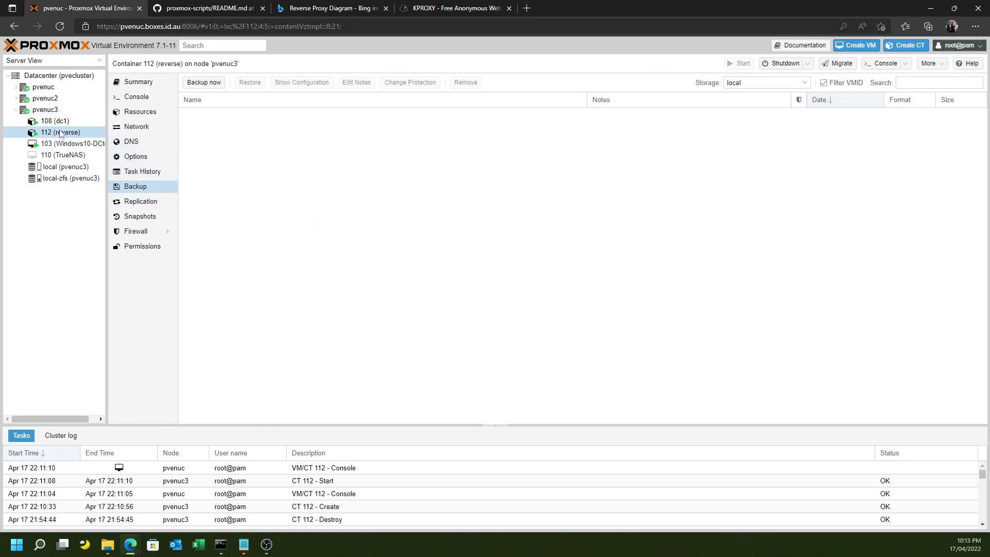
click(754, 81)
click(737, 111)
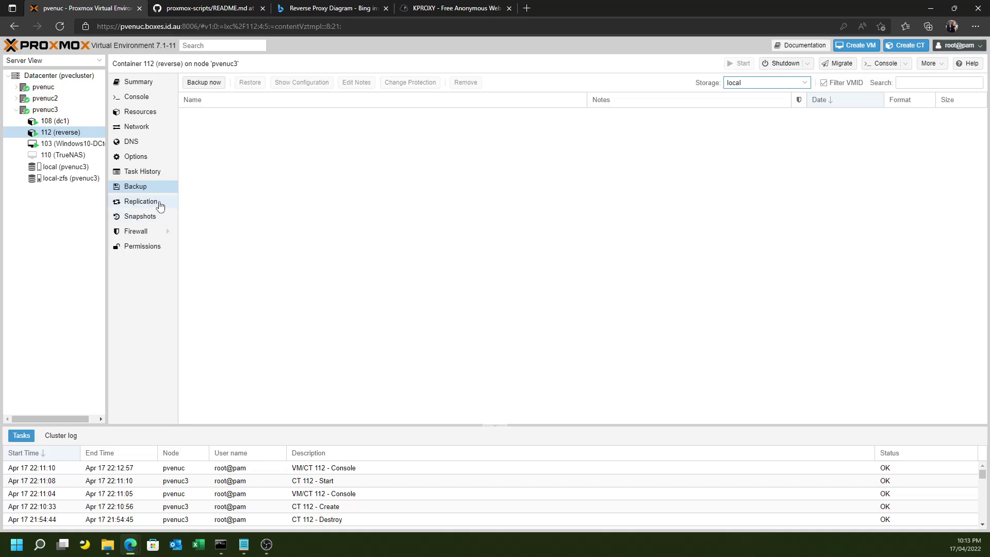
Add a replication job for container 112 targeting node pvenuc2.
click(160, 205)
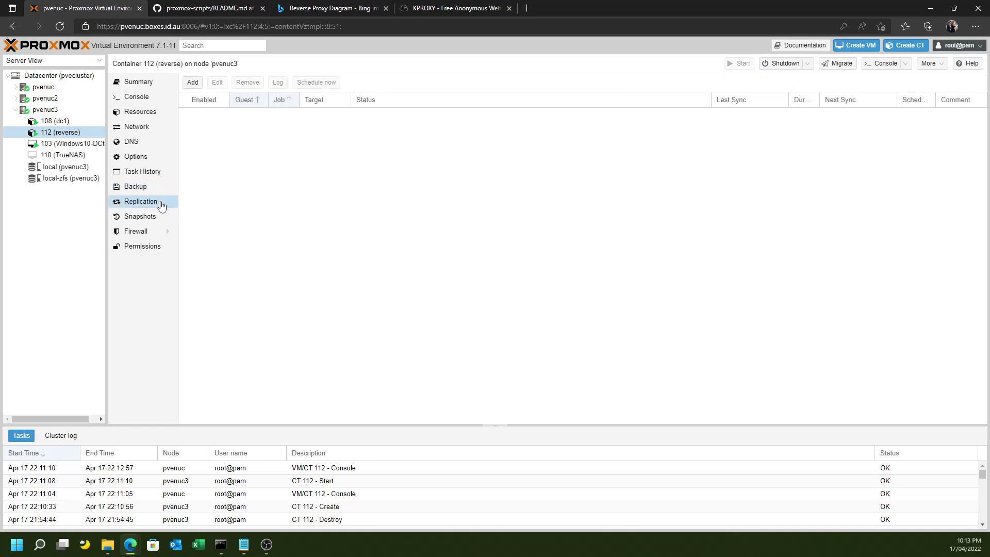
click(198, 86)
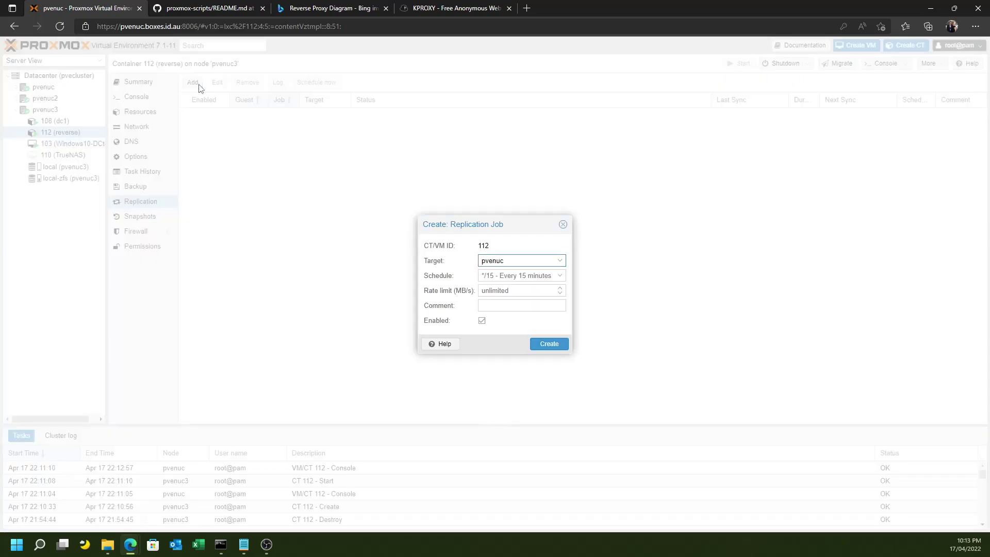
click(520, 263)
click(521, 300)
click(549, 345)
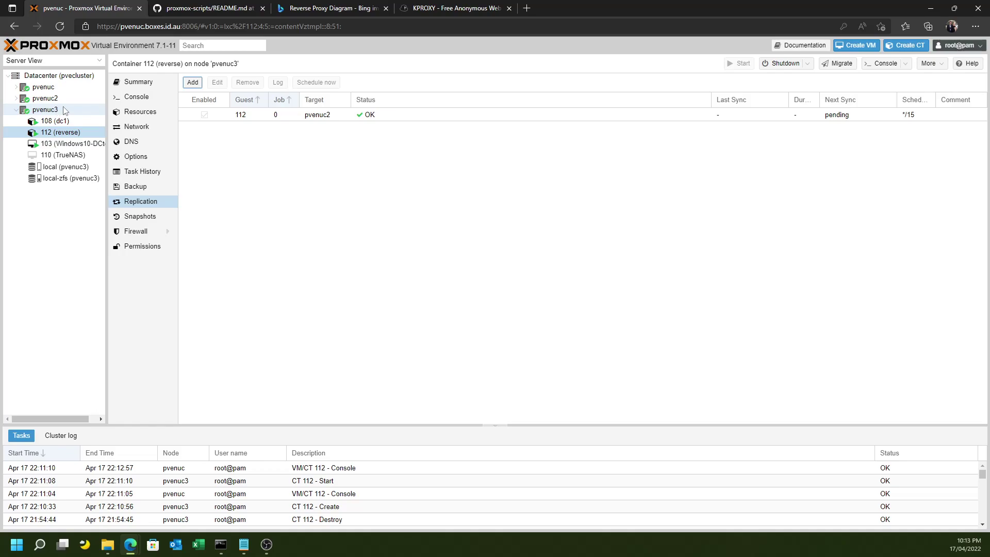
Create another replication job for container 112 targeting node pvenuc, every 15 minutes.
click(192, 83)
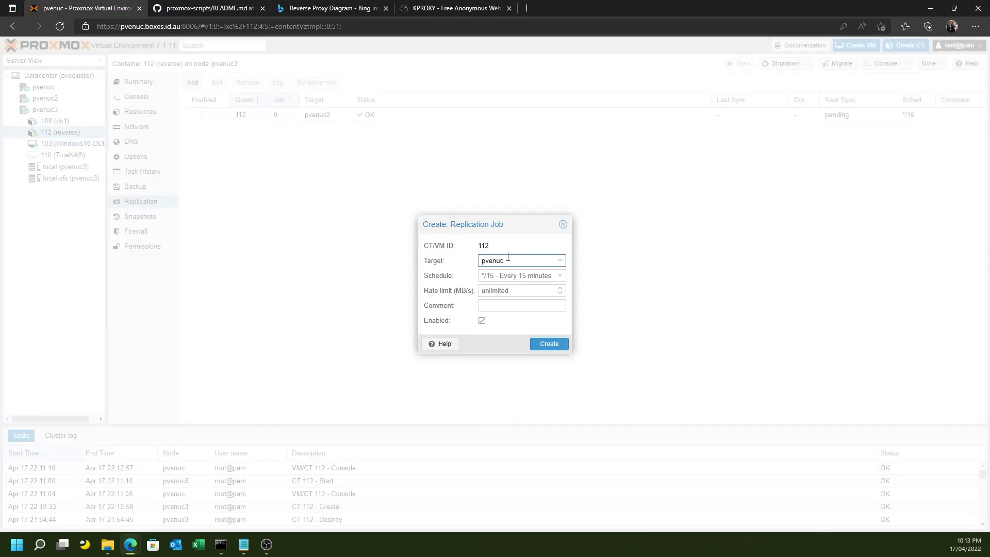
click(549, 342)
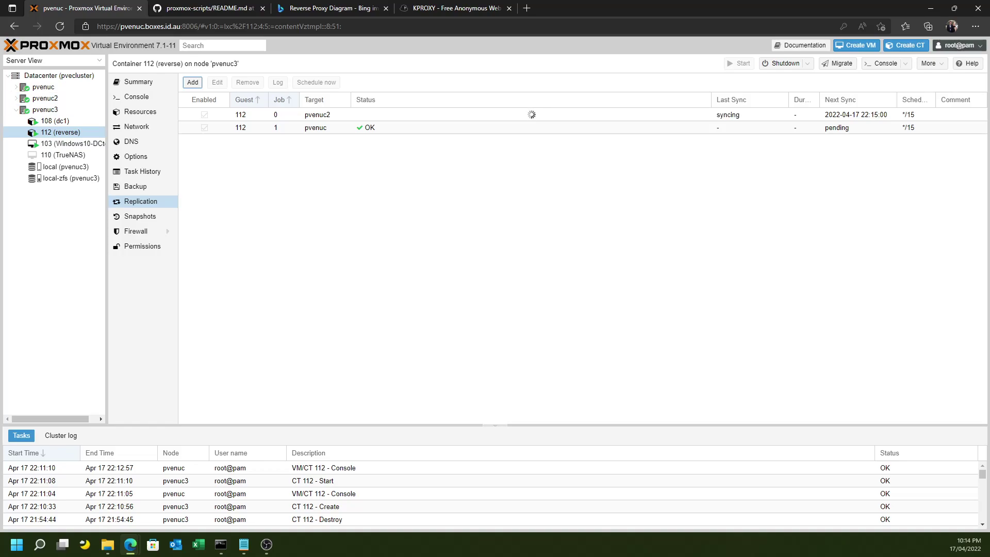
In container 112's console, rerun apt upgrade to confirm 0 packages remain, and check that wget runs.
click(138, 101)
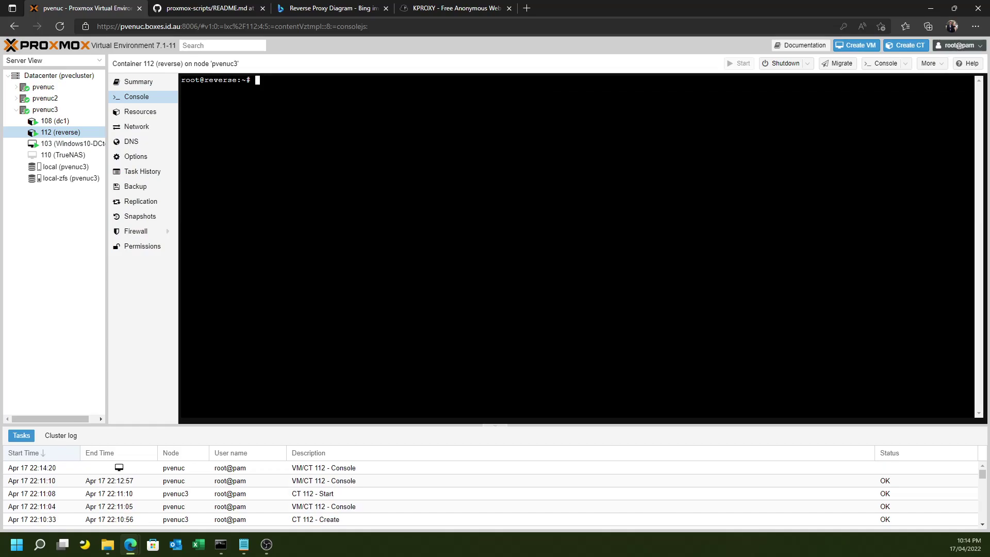
key(Return)
key(Return)
key(Return)
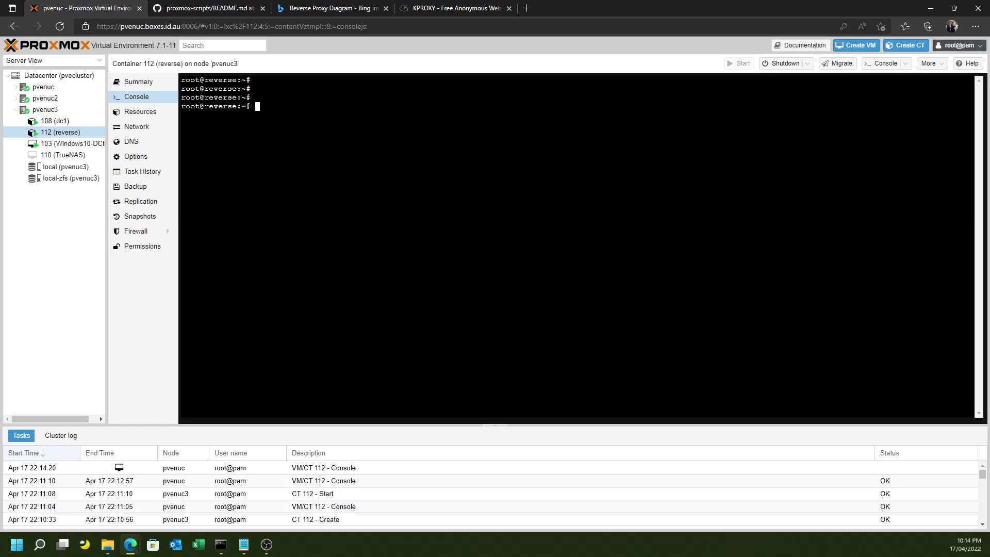
text(apt upgrade)
key(Return)
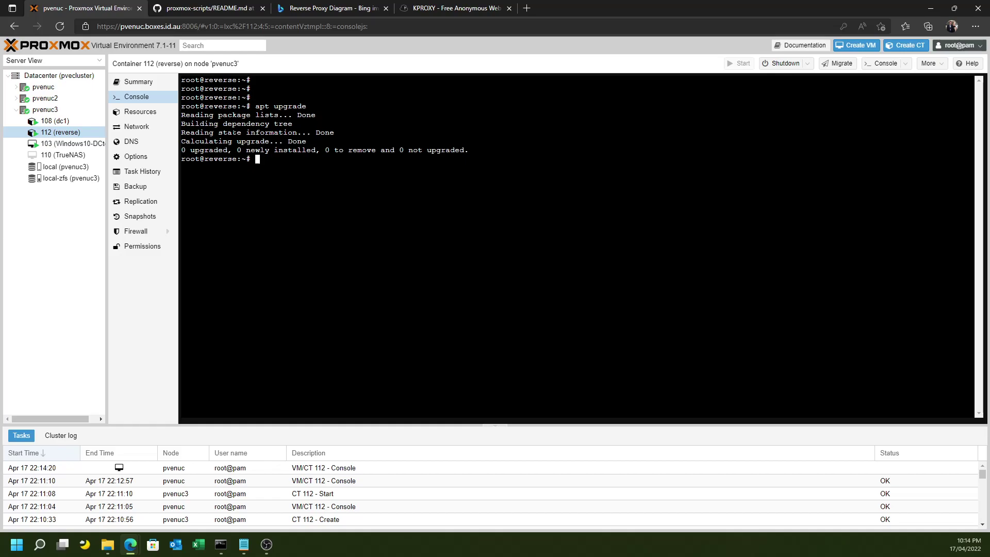
text(wget)
key(Return)
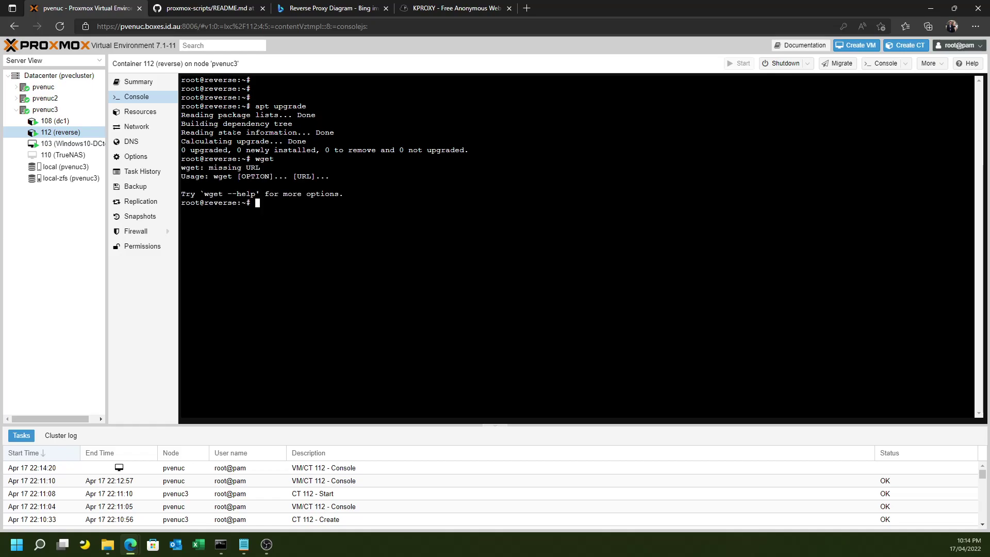
Copy the wget setup.sh install command from the proxmox-scripts README's Alternative Usage section.
click(217, 8)
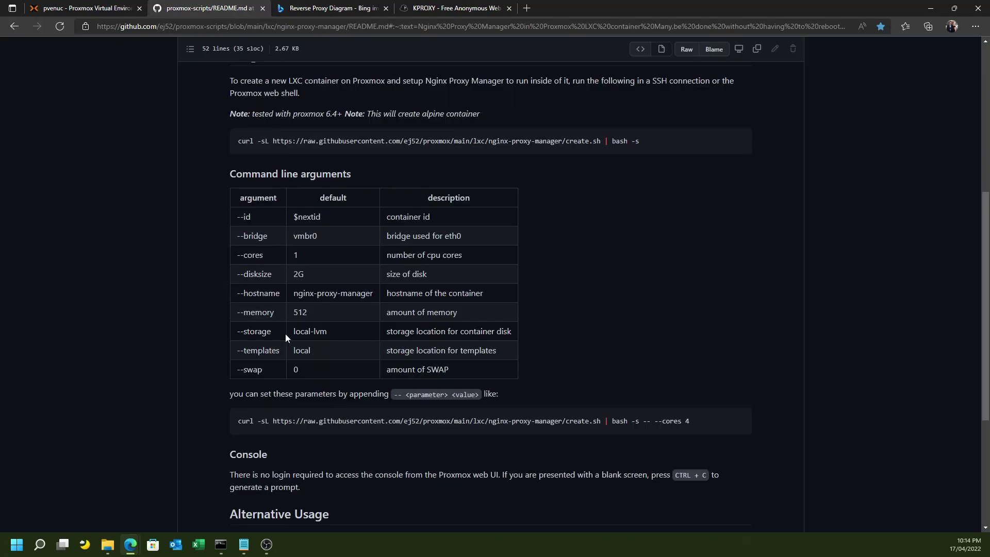
scroll(285, 333, down, 1)
scroll(282, 438, down, 4)
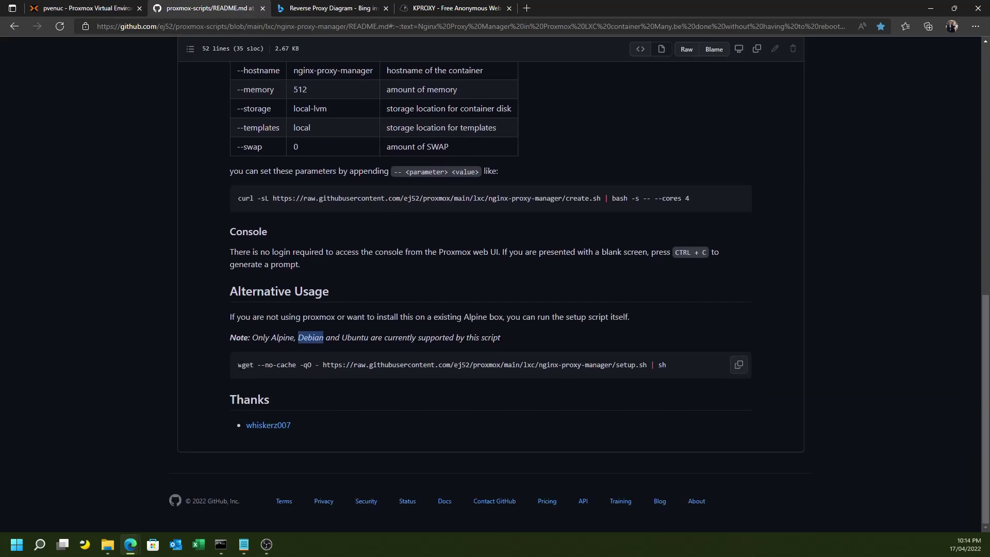
click(738, 366)
click(98, 11)
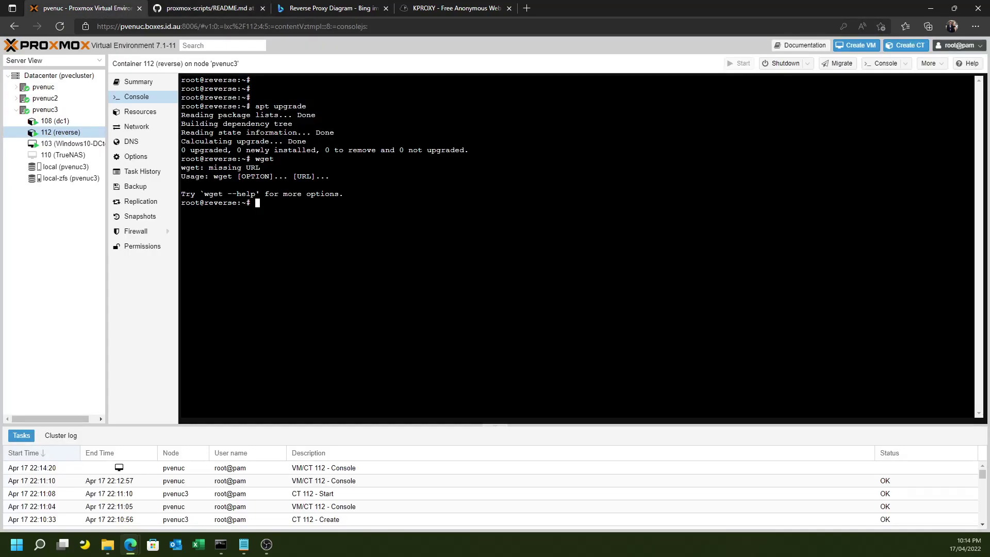
Paste the wget setup.sh command into container 112's console and run it until 'Installation complete'.
right_click(344, 229)
click(388, 359)
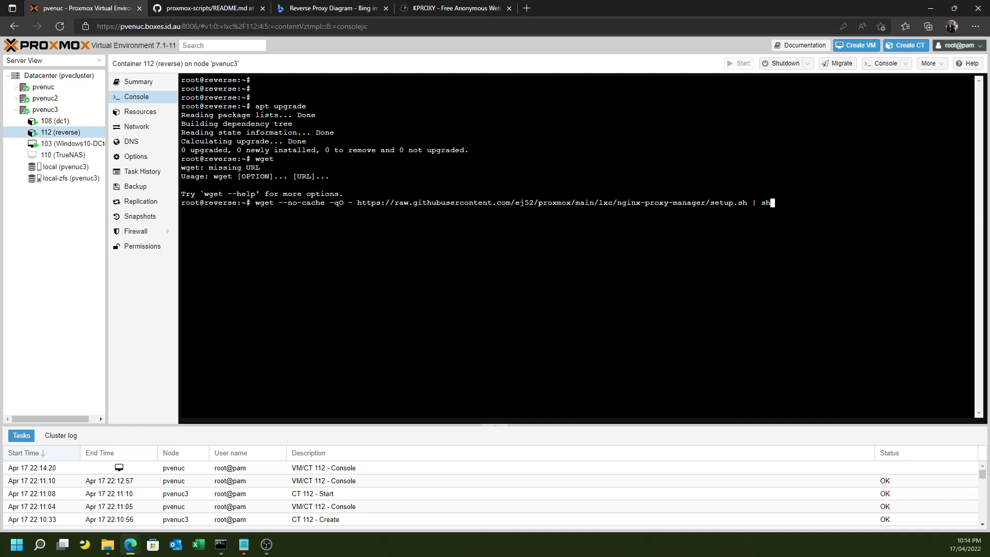
key(Return)
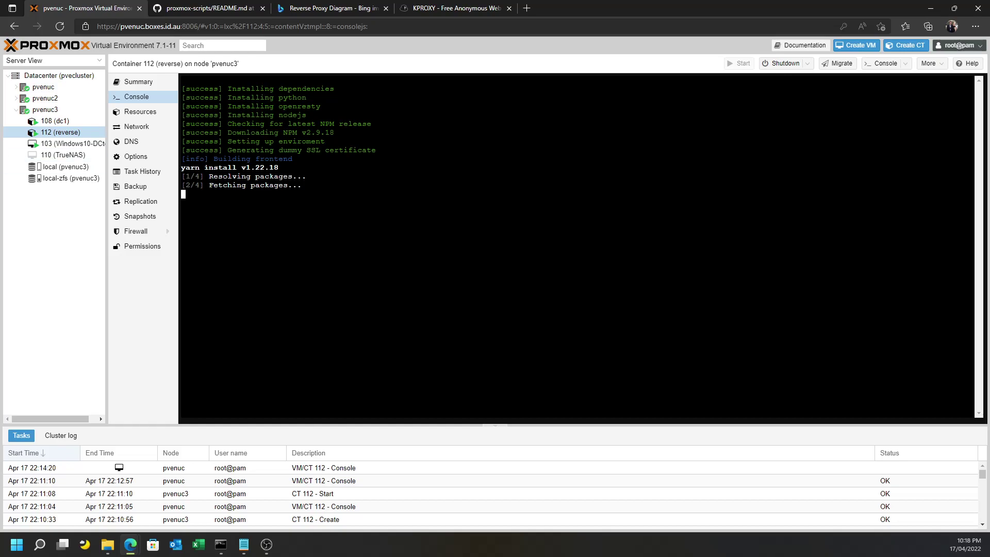
key(alt+Tab)
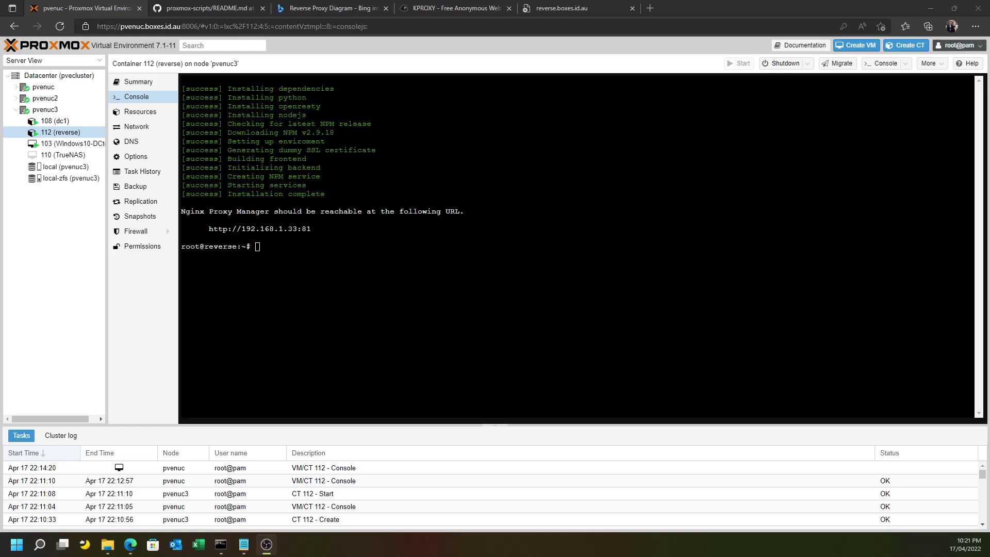
Reload reverse.boxes.id.au:81 until the Nginx Proxy Manager v2.9.18 login page appears.
click(575, 8)
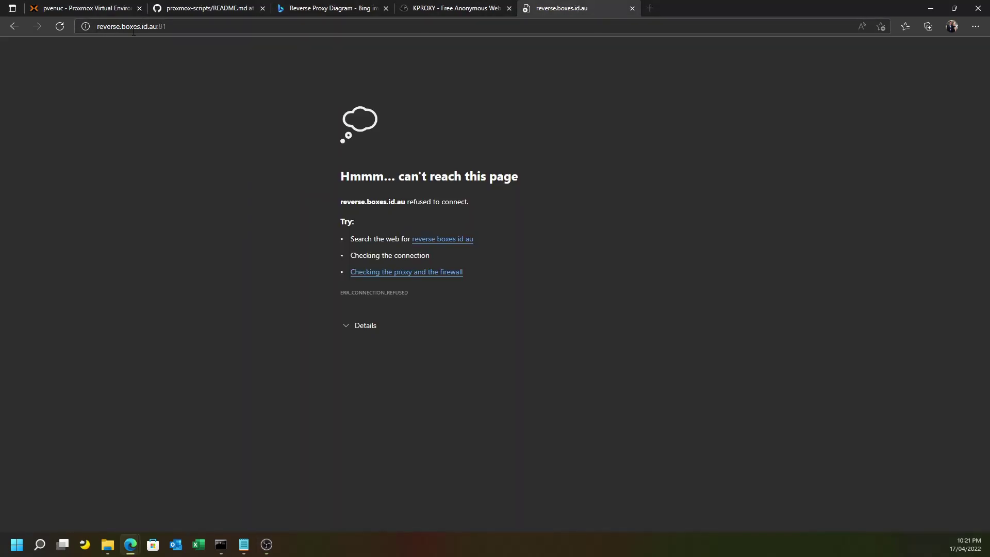
key(F5)
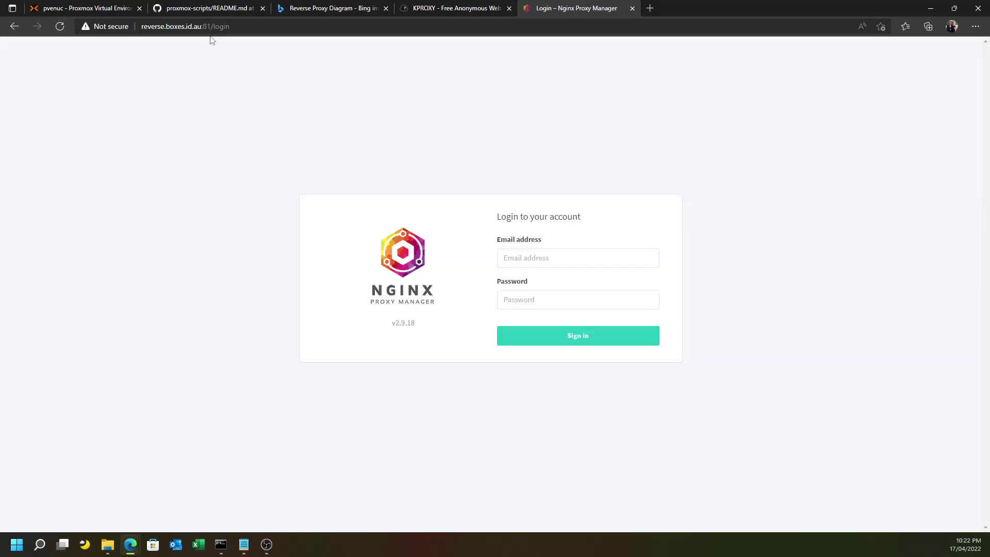
Log in to Nginx Proxy Manager with the default administrator e-mail and password, correcting an e-mail typo.
click(522, 262)
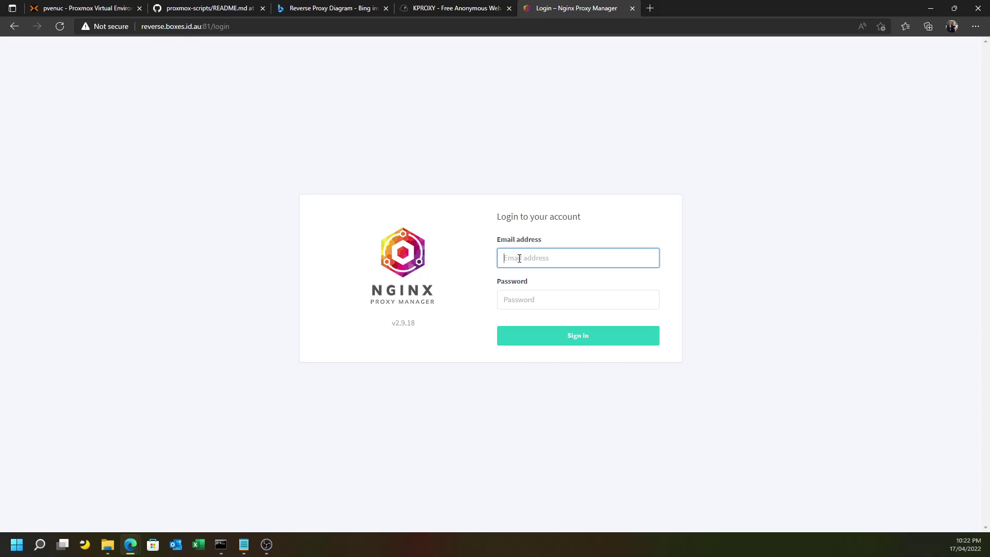
text(admin@)
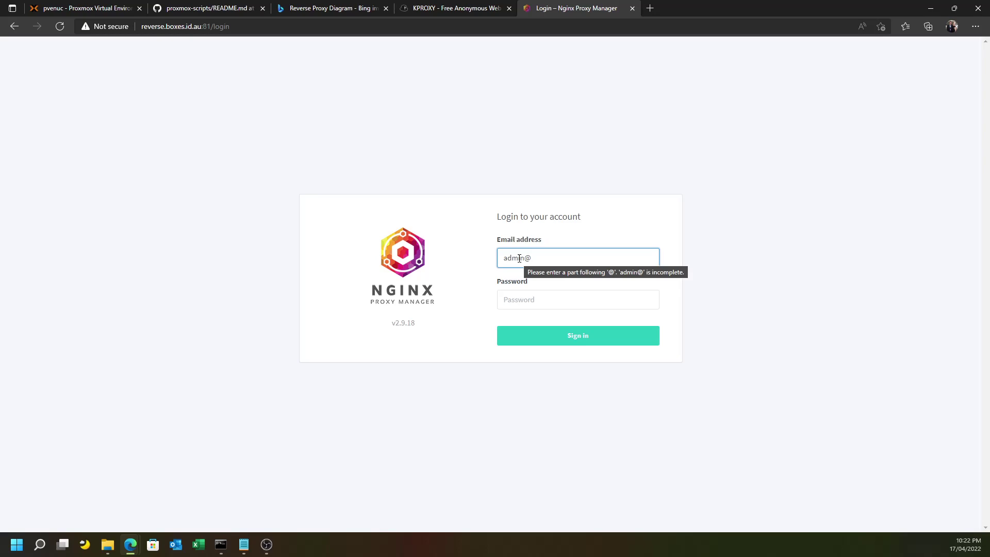
text(exampe.)
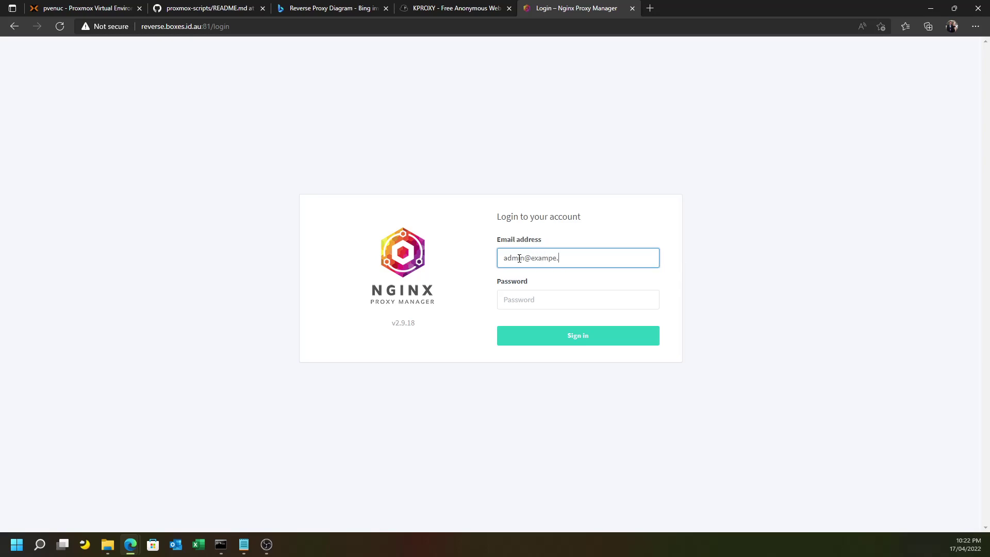
key(BackSpace)
key(BackSpace)
text(le.com)
key(Return)
text(changem)
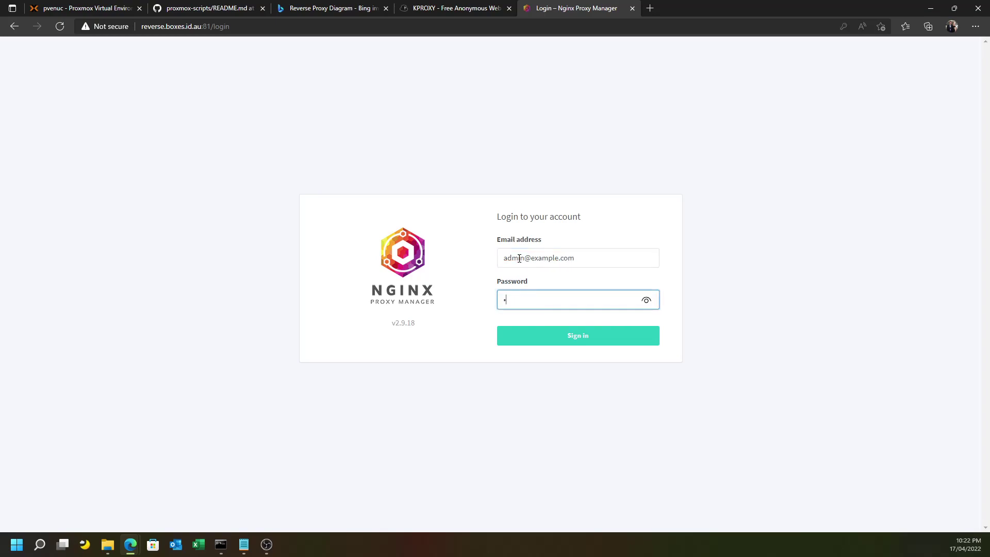
text(e)
key(Return)
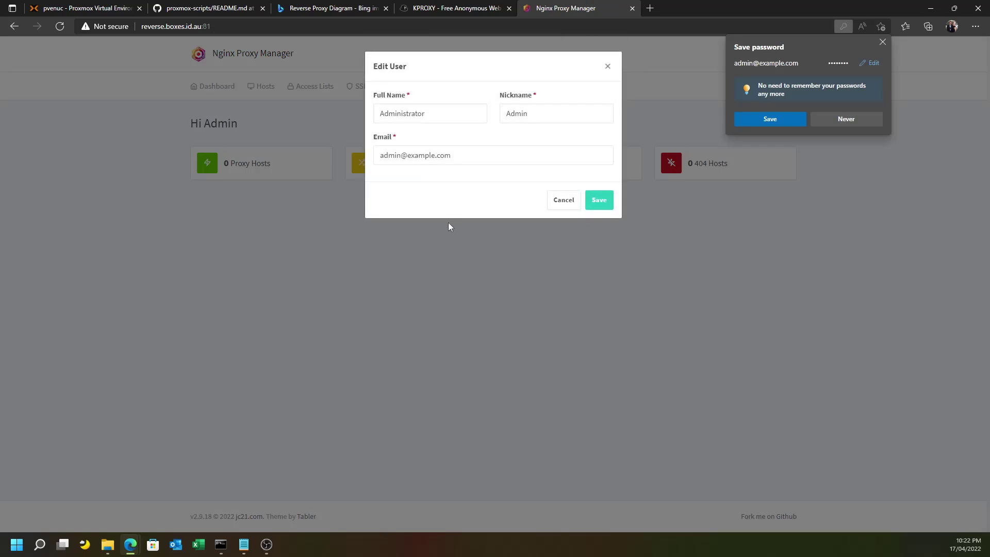
Change the administrator's e-mail domain from example.com to boxes.id.au and save.
drag(411, 159, 491, 158)
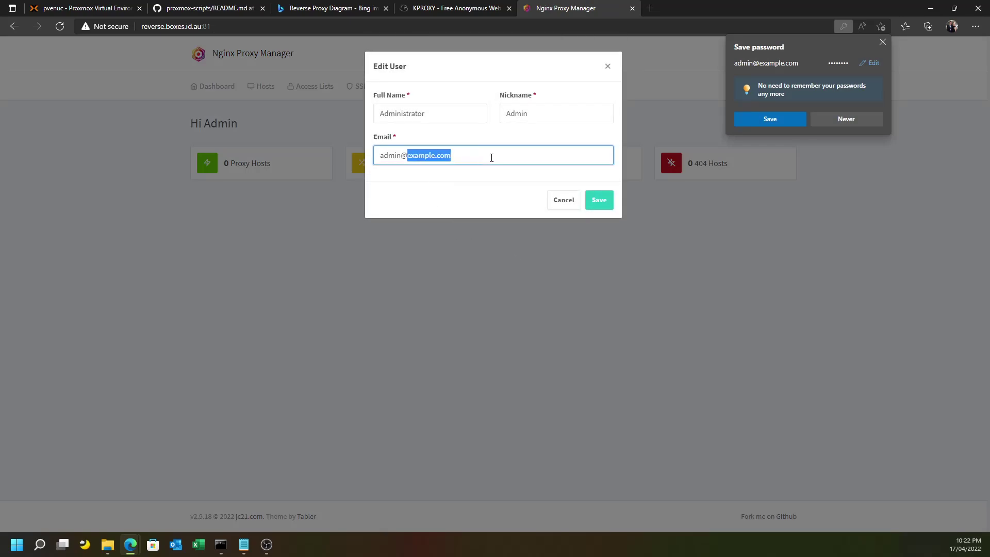
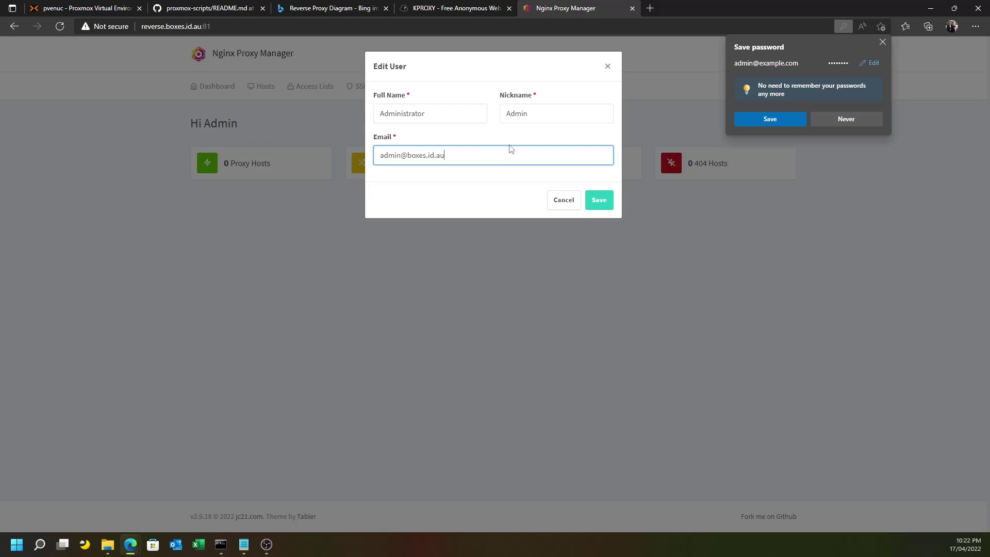
click(591, 200)
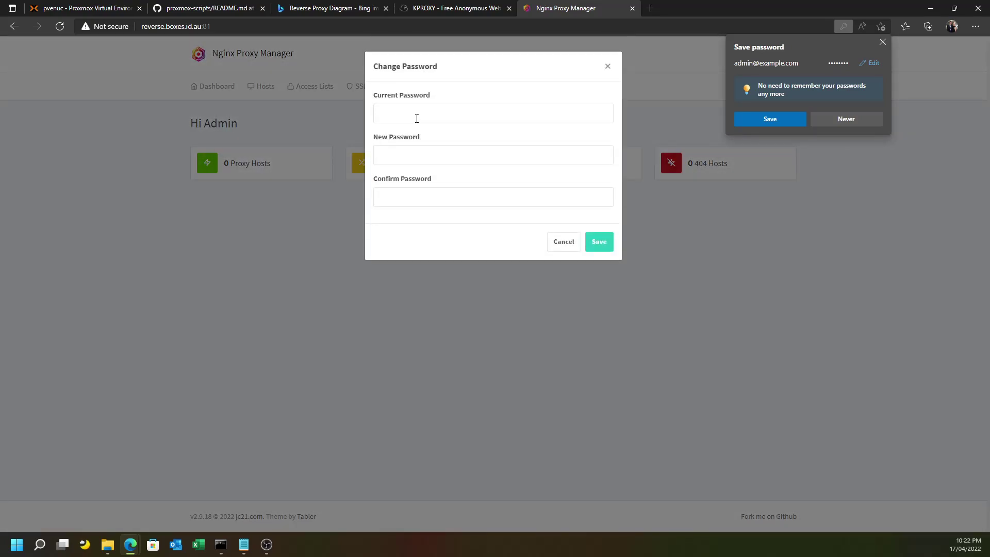
Replace the default admin password by entering the current, new and confirmation passwords, then save.
click(416, 119)
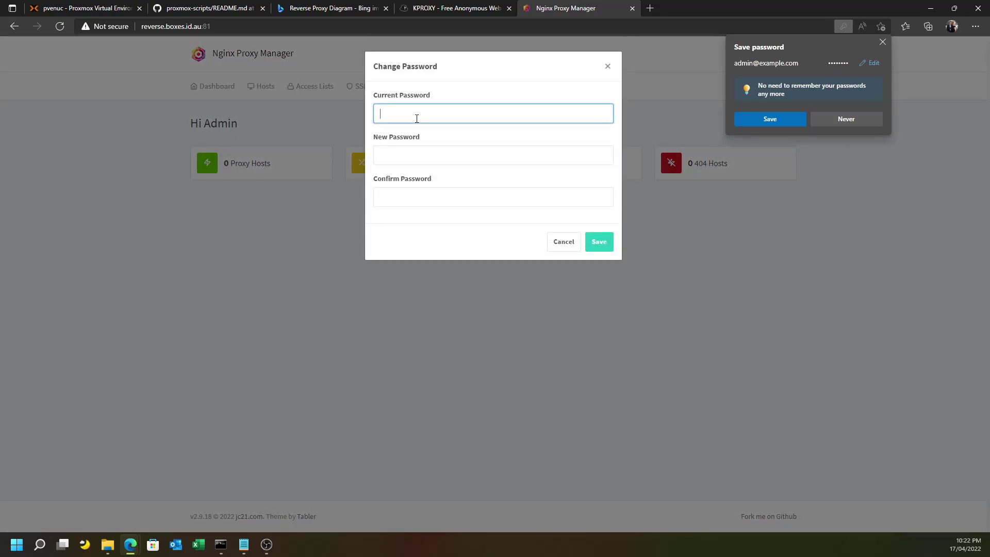
text(changeme)
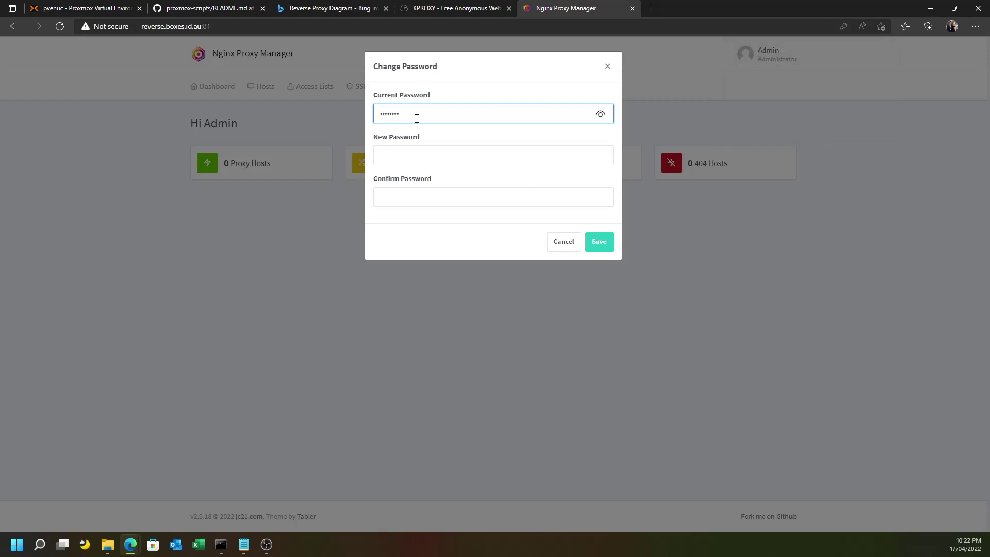
key(Tab)
text(password1)
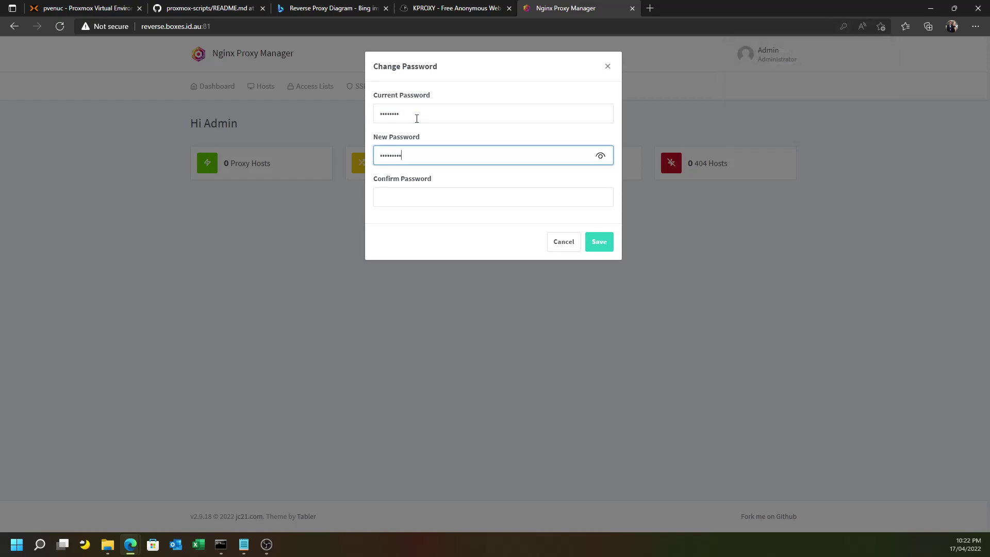
key(Tab)
text(password1)
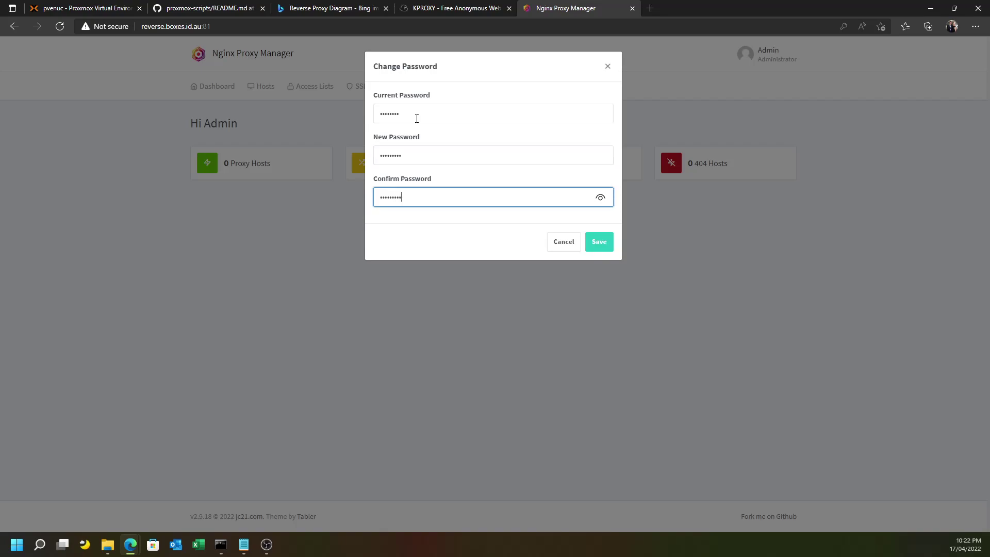
click(595, 242)
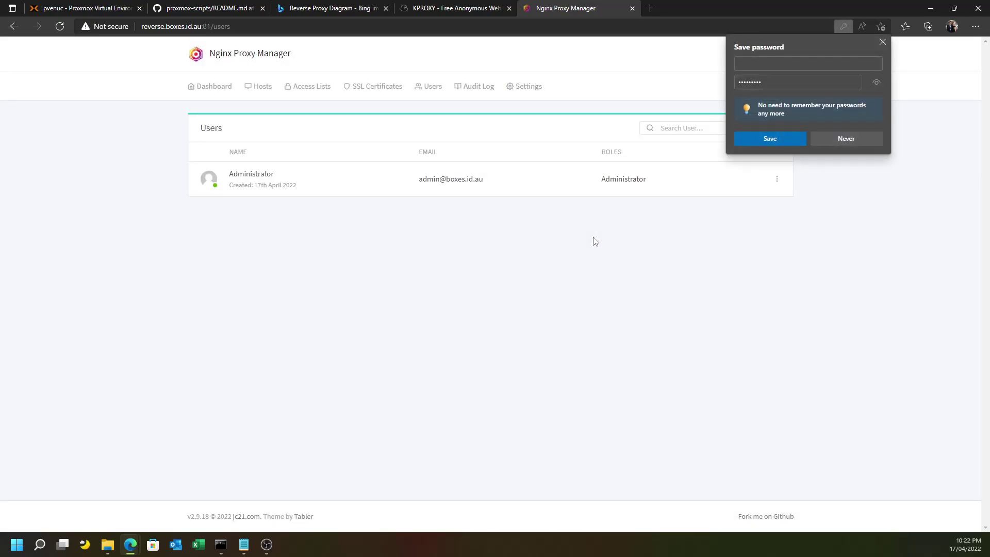
Dismiss Edge's save-password prompt and browse Dashboard, Hosts, Access Lists, SSL Certificates, Users and Settings.
click(882, 42)
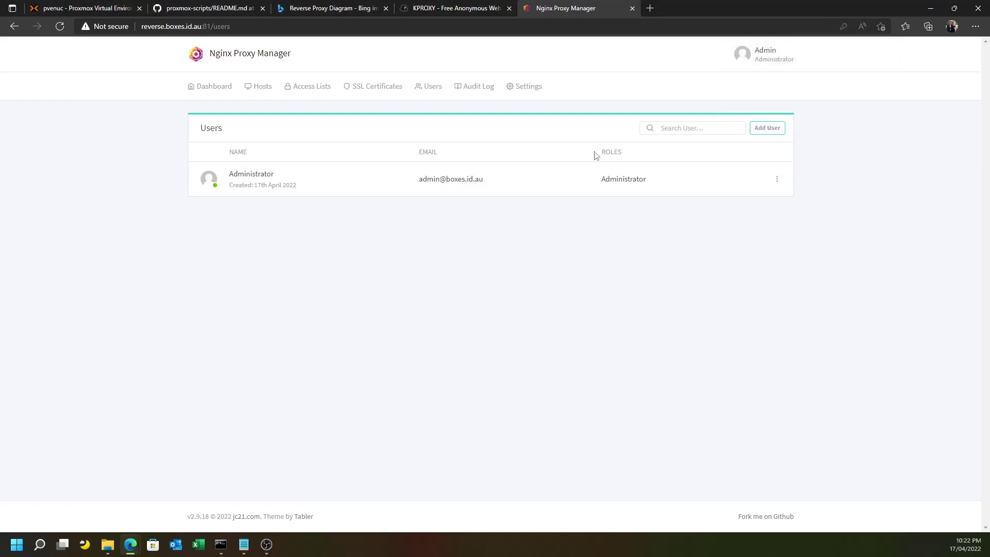
click(214, 86)
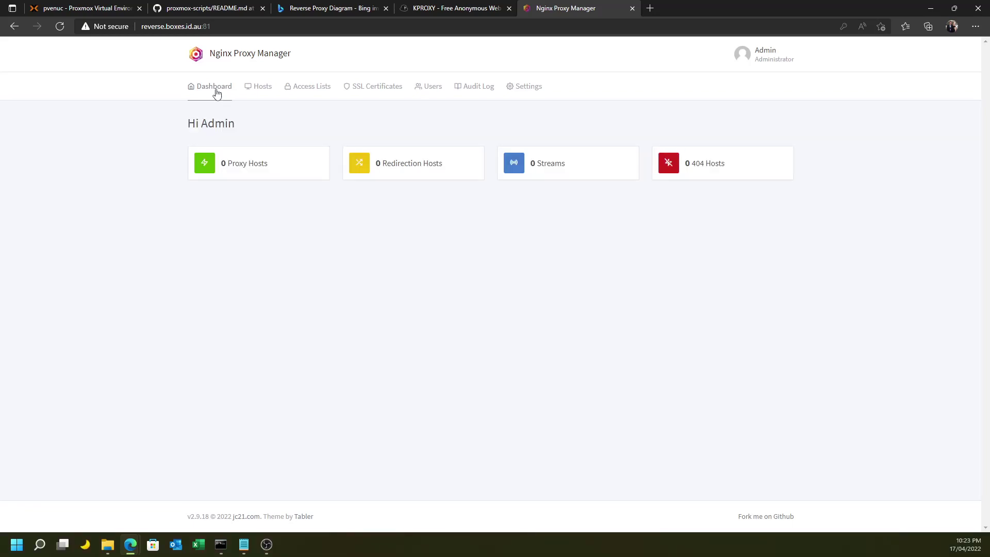
click(265, 88)
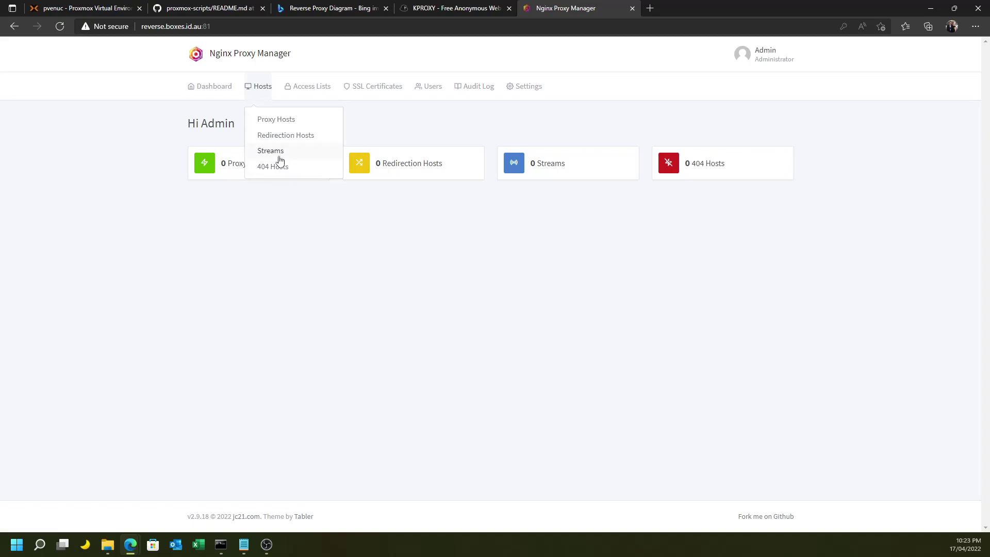
click(301, 96)
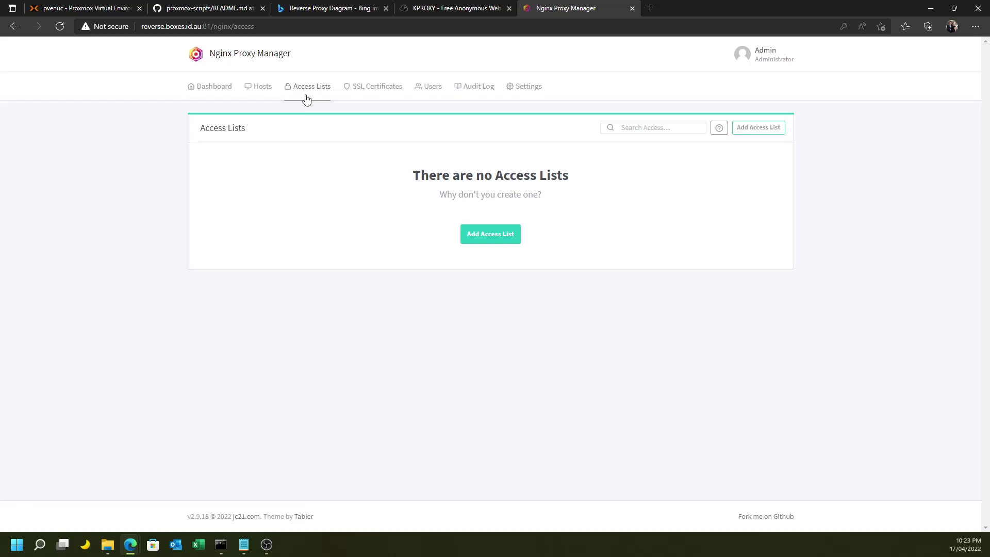
click(353, 92)
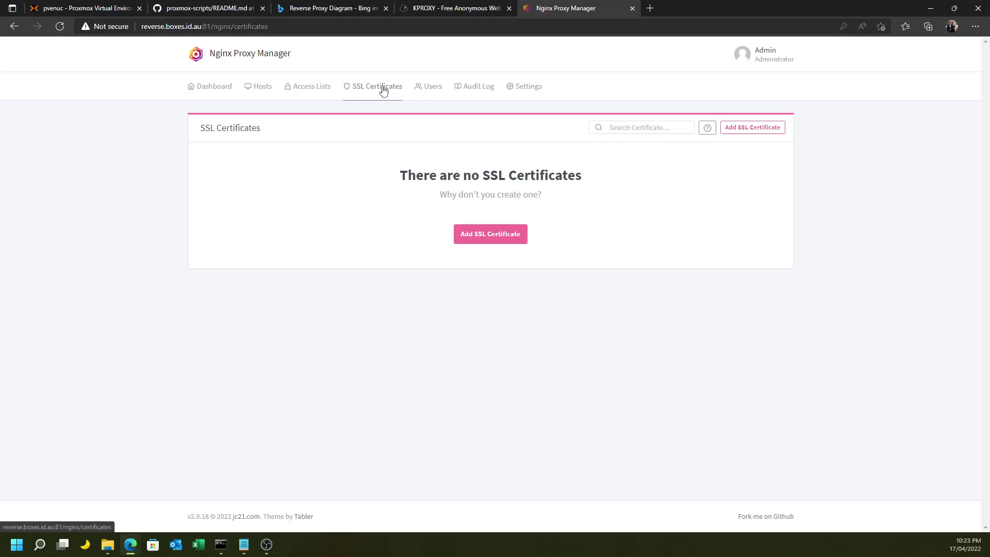
click(264, 88)
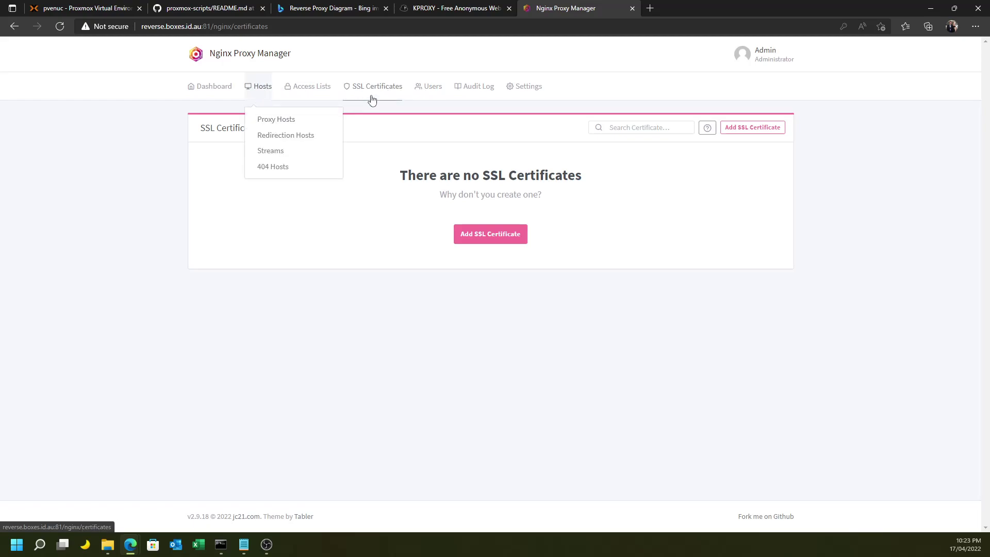
click(422, 95)
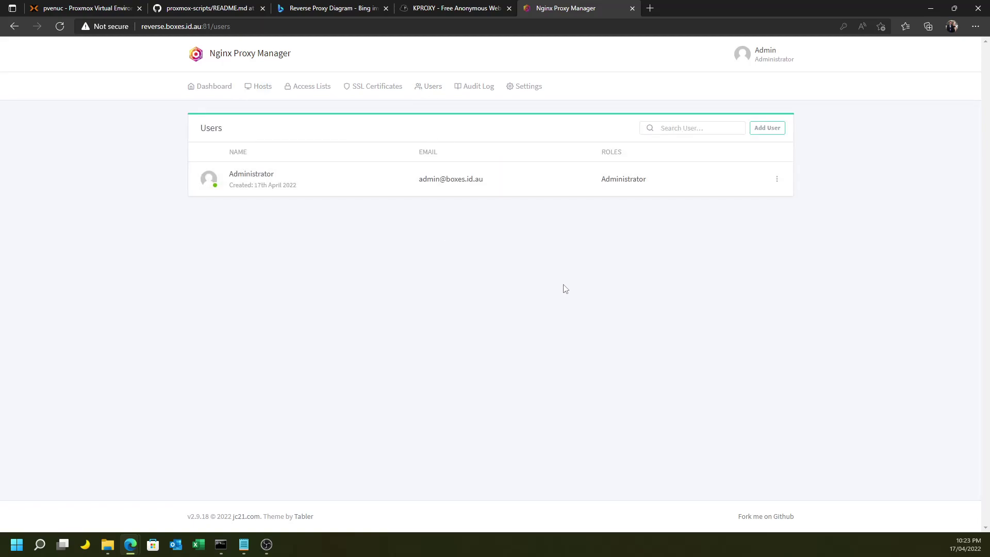
click(533, 92)
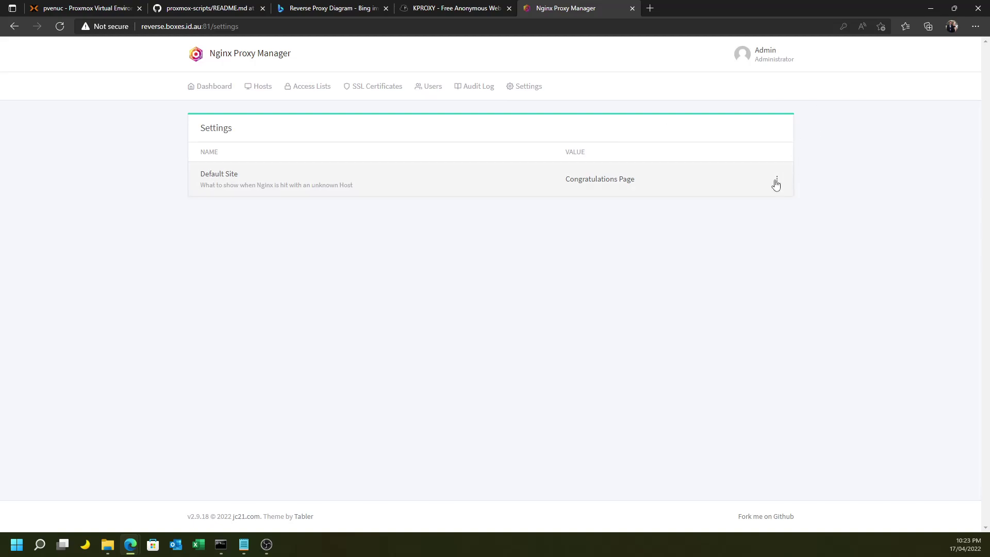
Preview the Default Site choices 404 Page, Redirect and Custom Page, then cancel, keeping Congratulations Page.
click(777, 179)
click(746, 206)
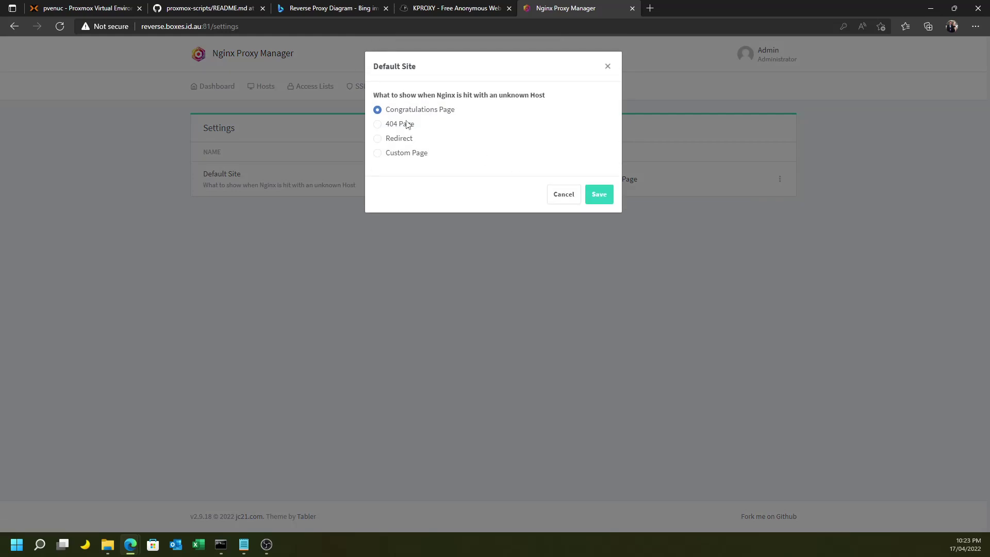
click(400, 125)
click(402, 138)
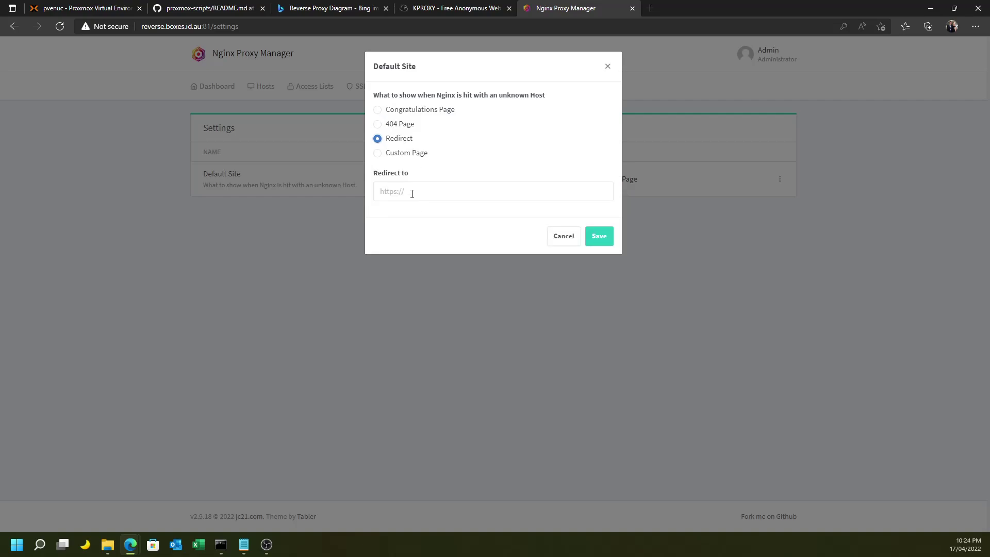
click(406, 154)
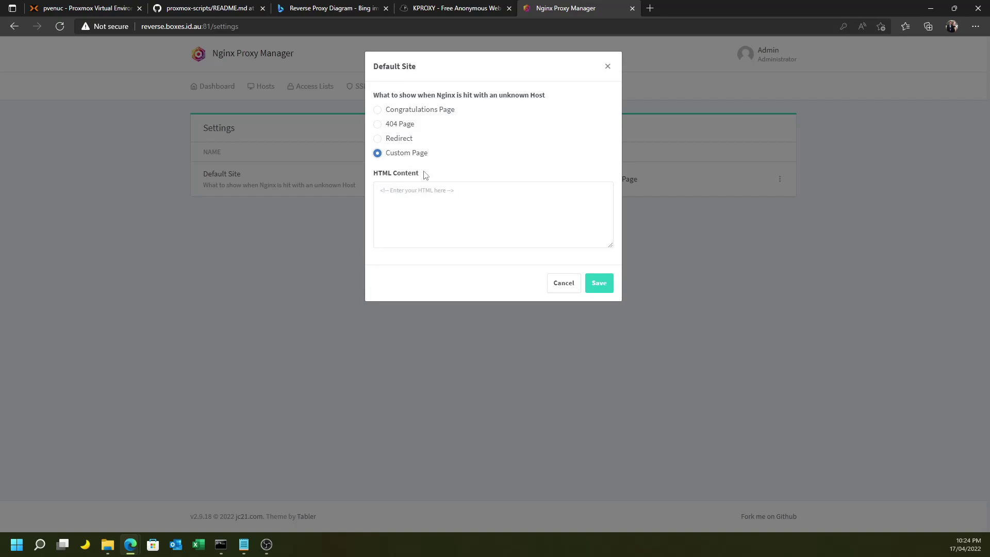
click(557, 287)
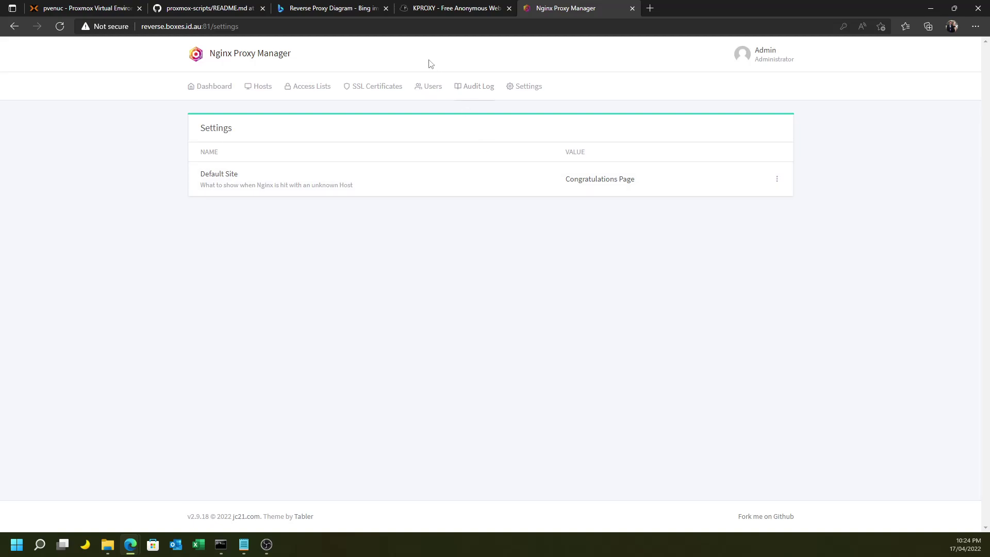
click(424, 15)
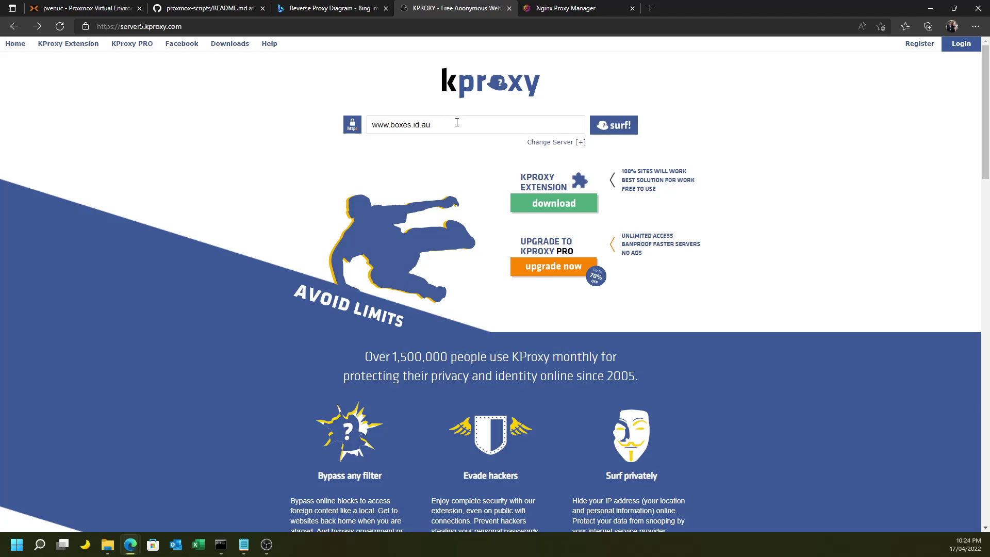
click(622, 123)
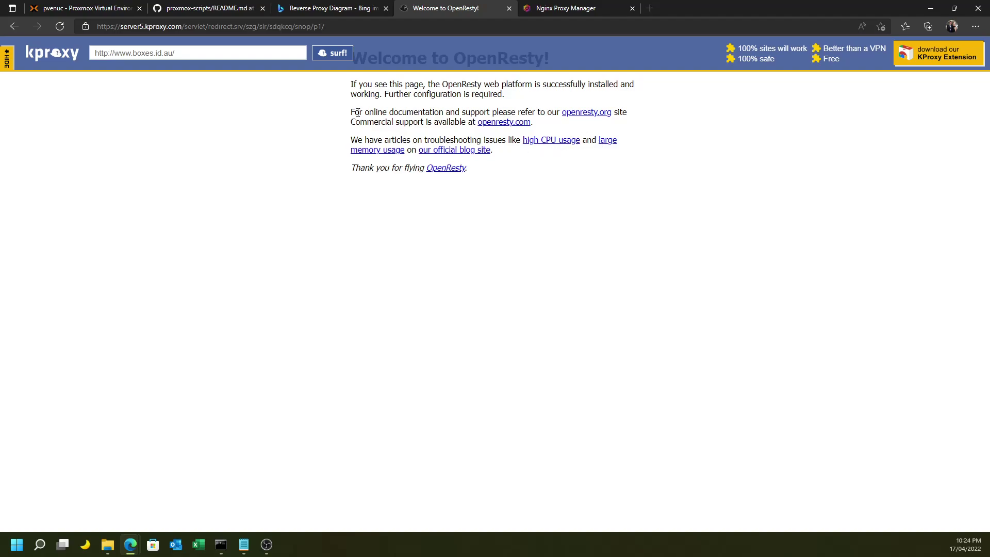
click(333, 54)
click(279, 53)
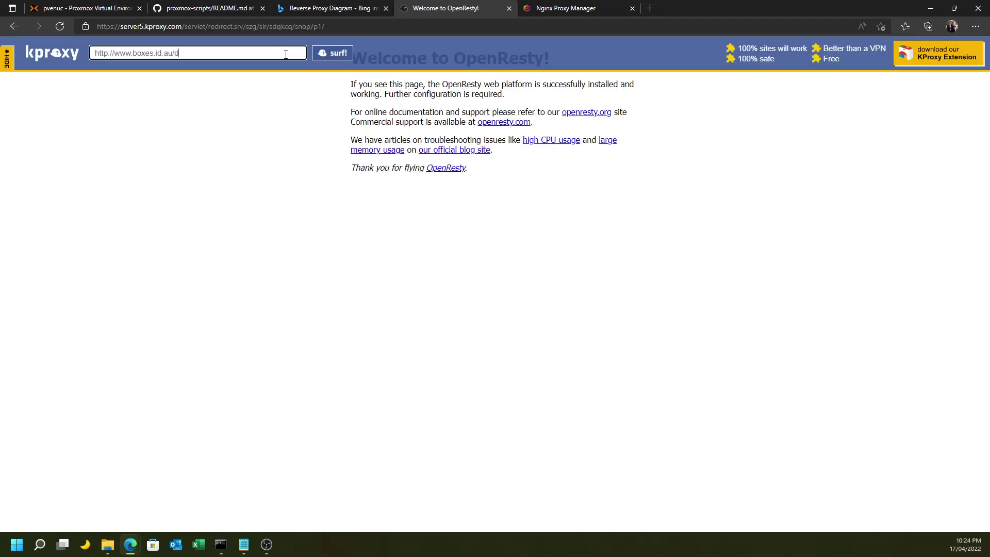
click(323, 54)
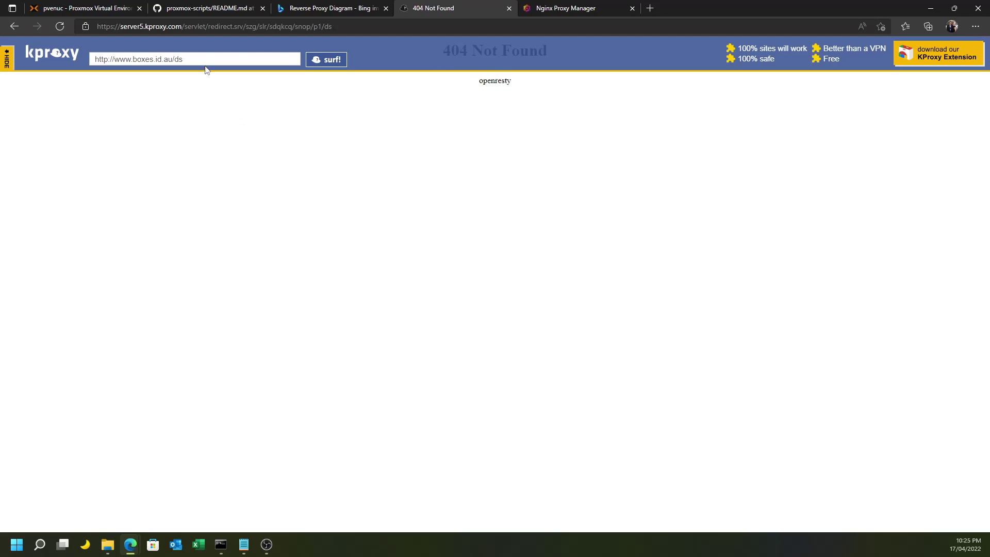
click(238, 59)
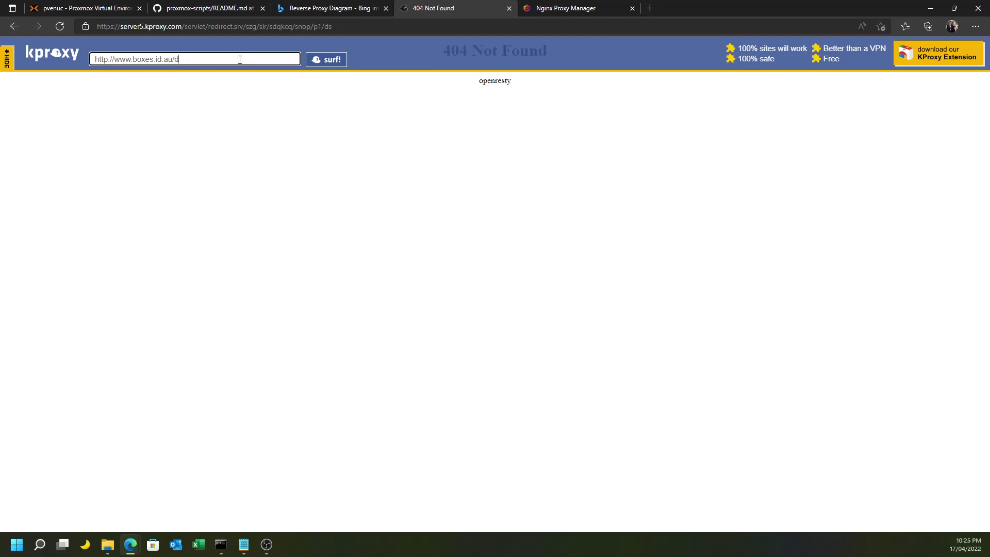
key(BackSpace)
key(Return)
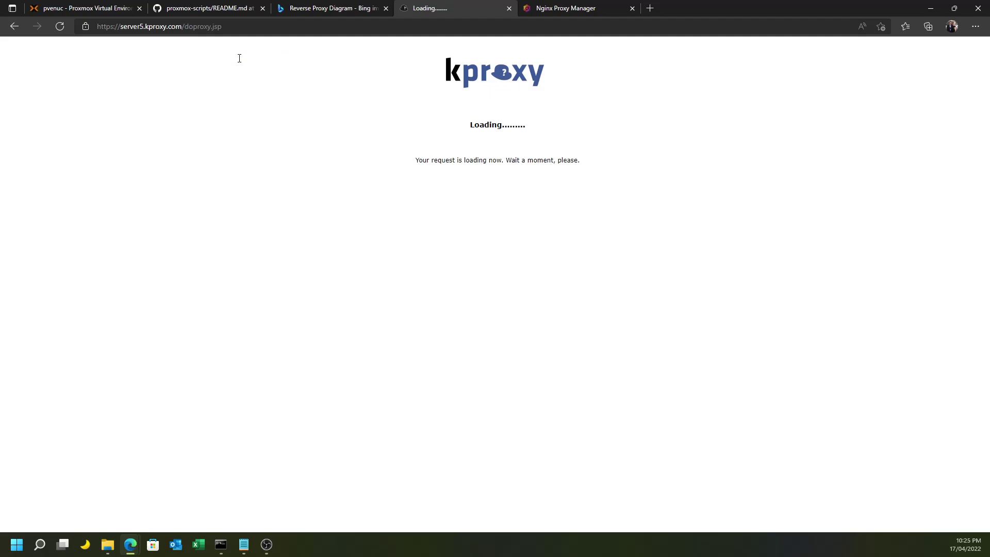
click(588, 8)
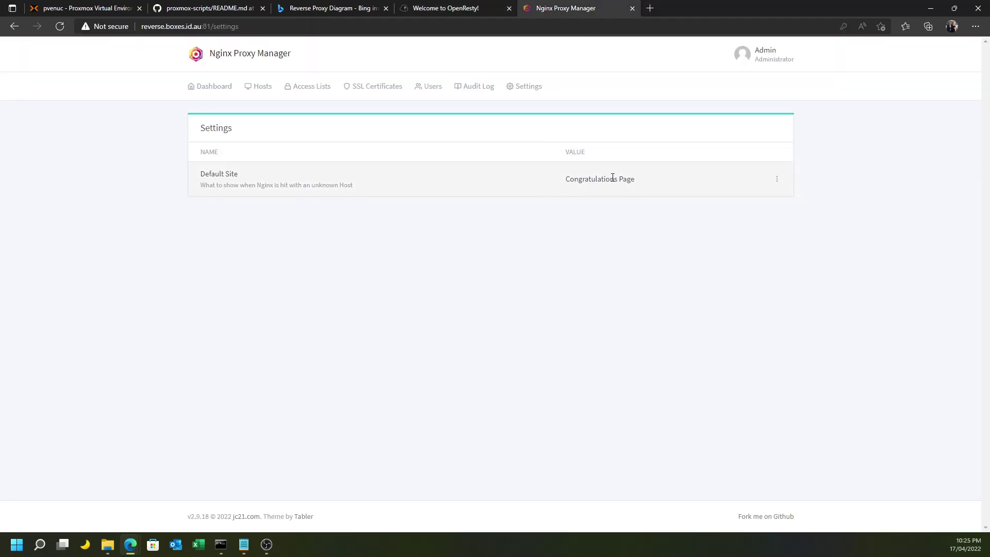
click(776, 179)
click(738, 196)
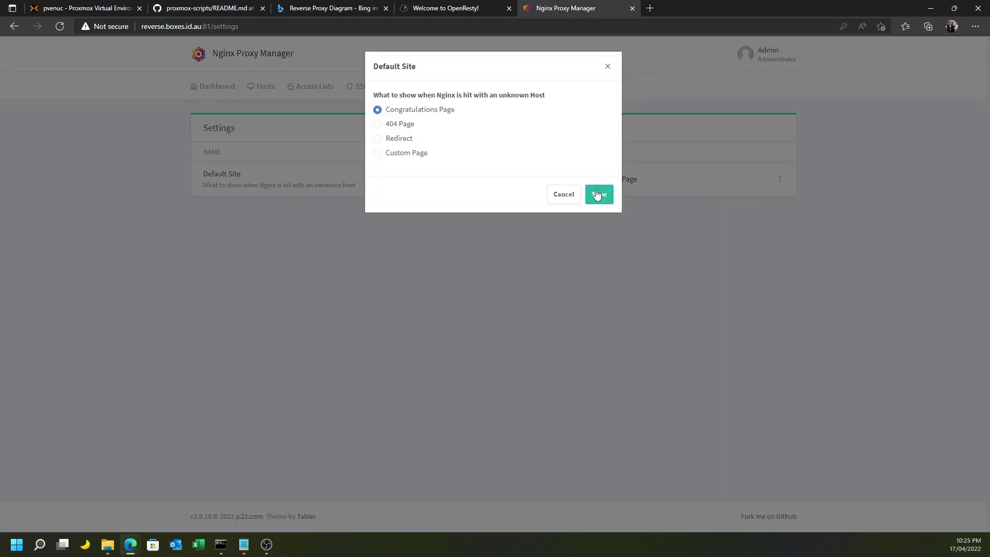
click(597, 195)
click(432, 10)
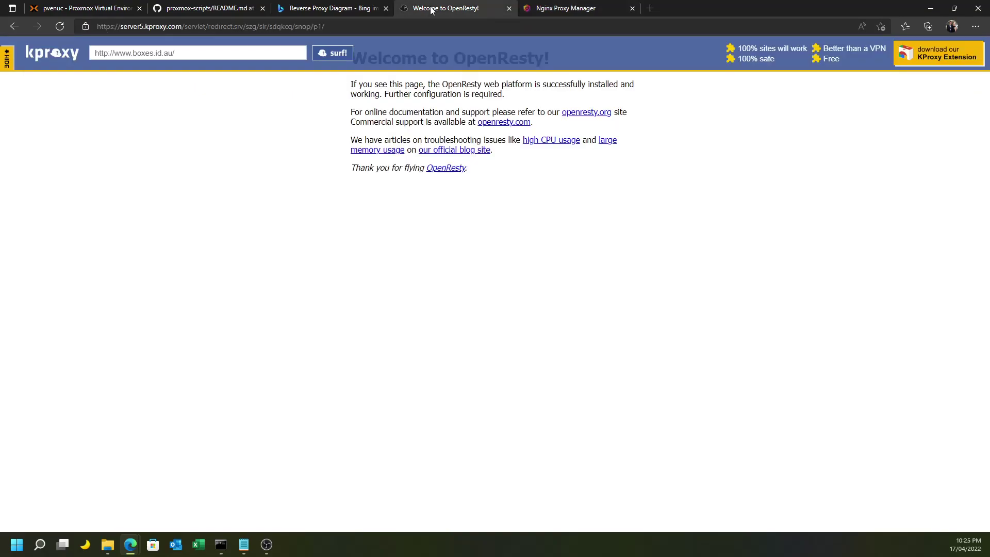
click(191, 55)
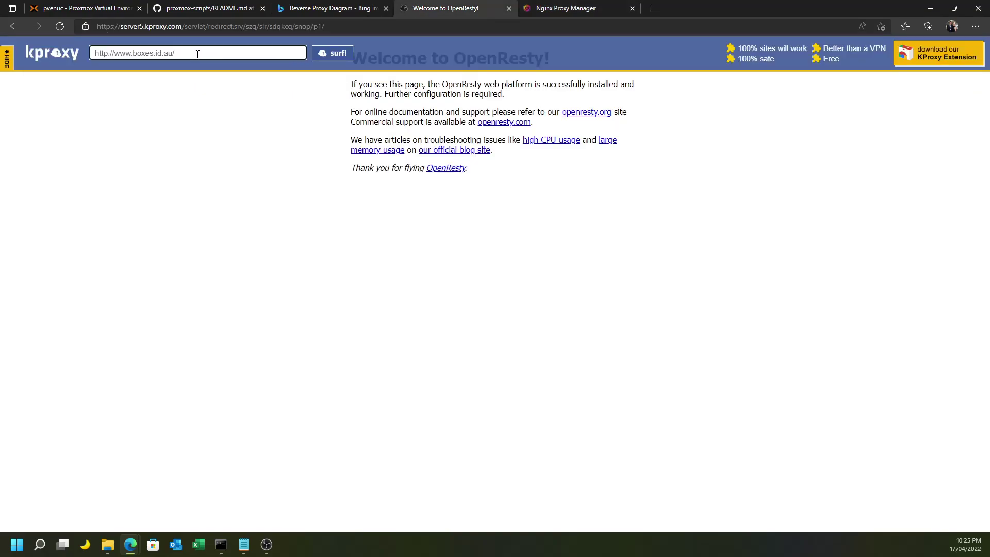
click(353, 53)
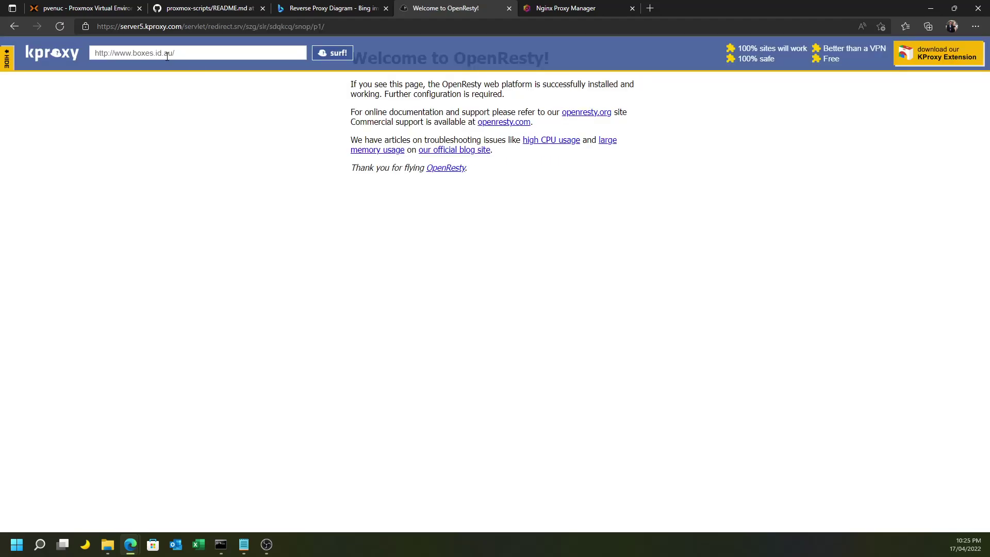
drag(178, 54, 114, 52)
key(BackSpace)
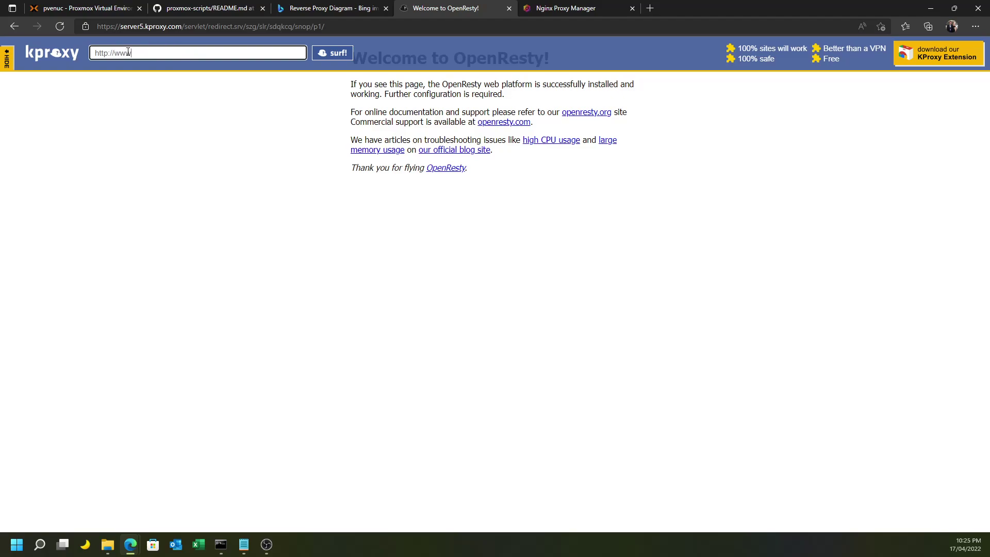
key(alt)
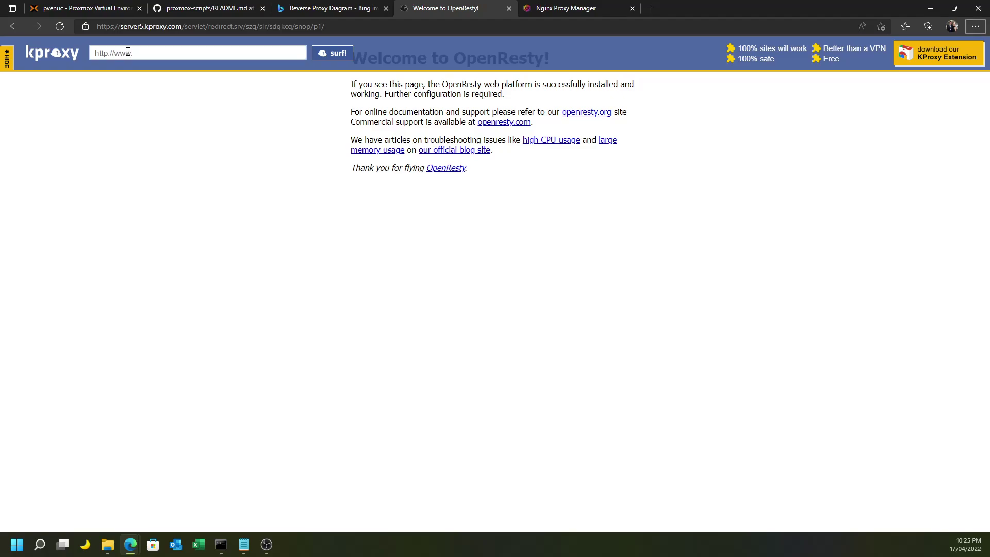
click(145, 58)
text(freem)
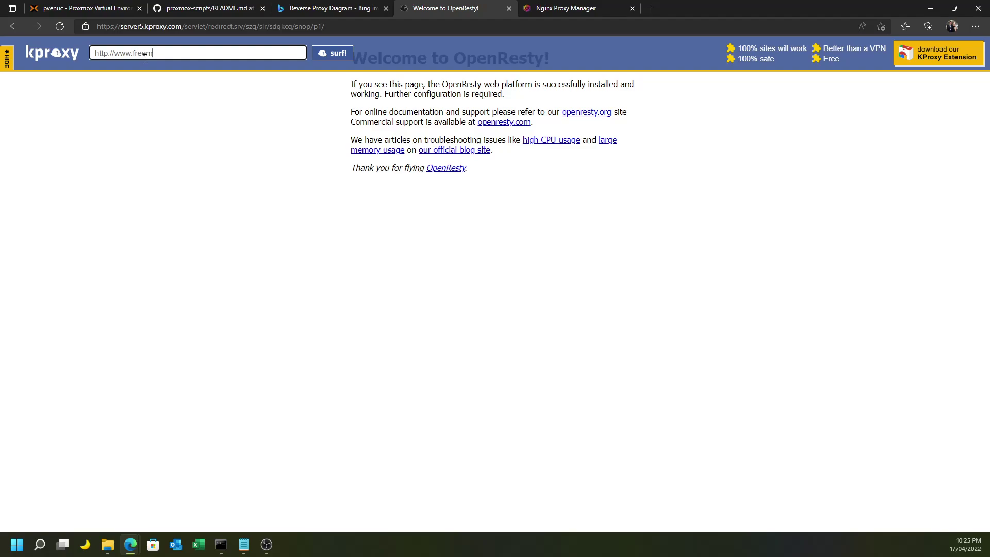
text(eg.com)
click(320, 59)
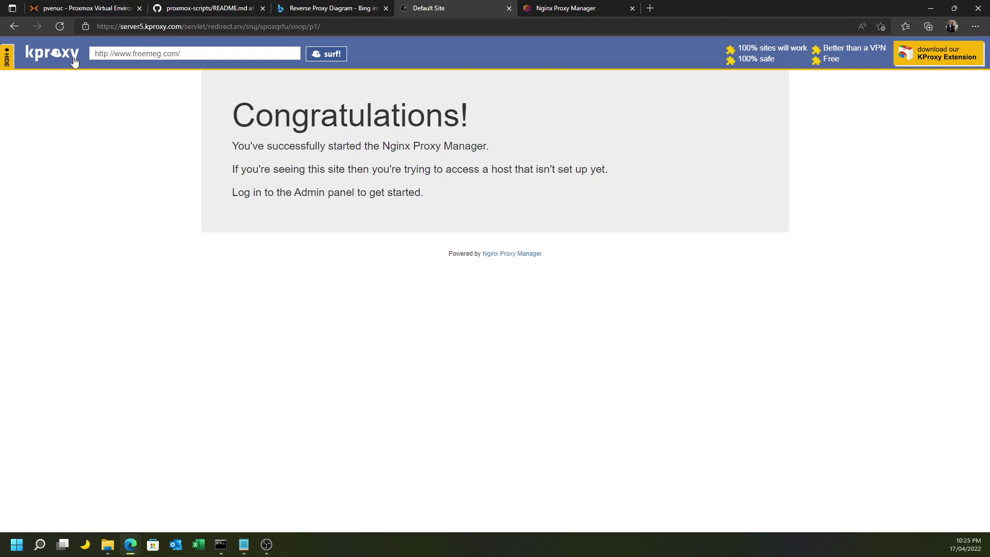
drag(115, 57, 222, 48)
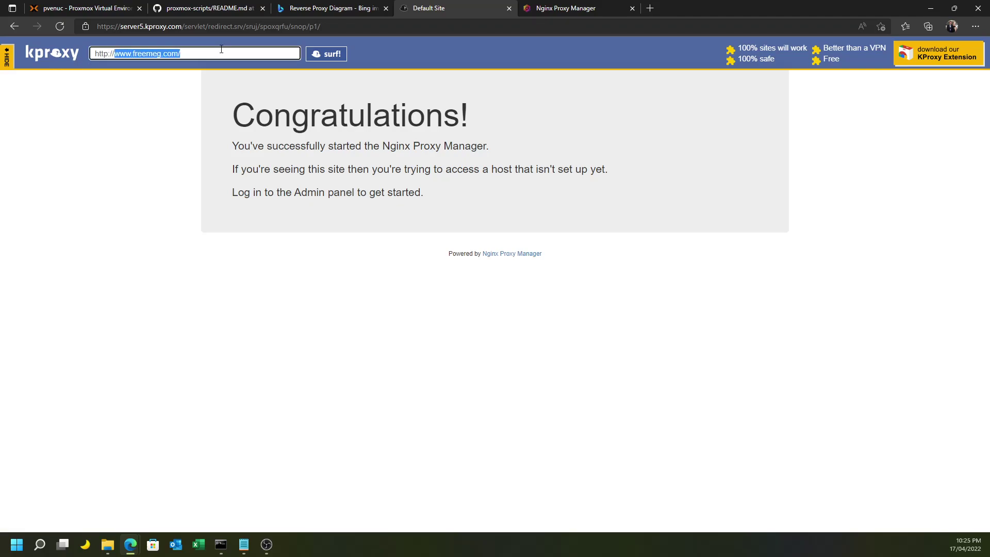
text(www.boxes.)
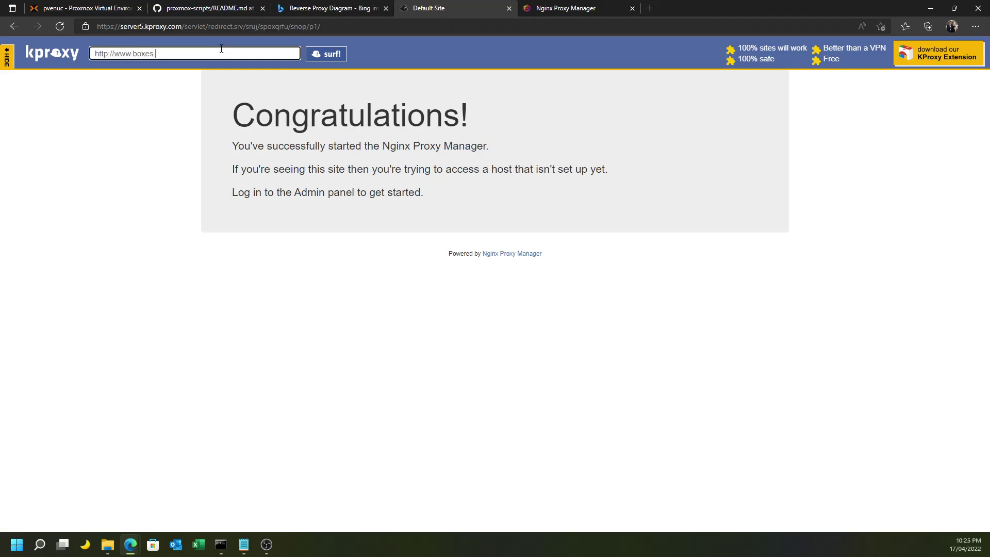
text(id.au)
click(328, 55)
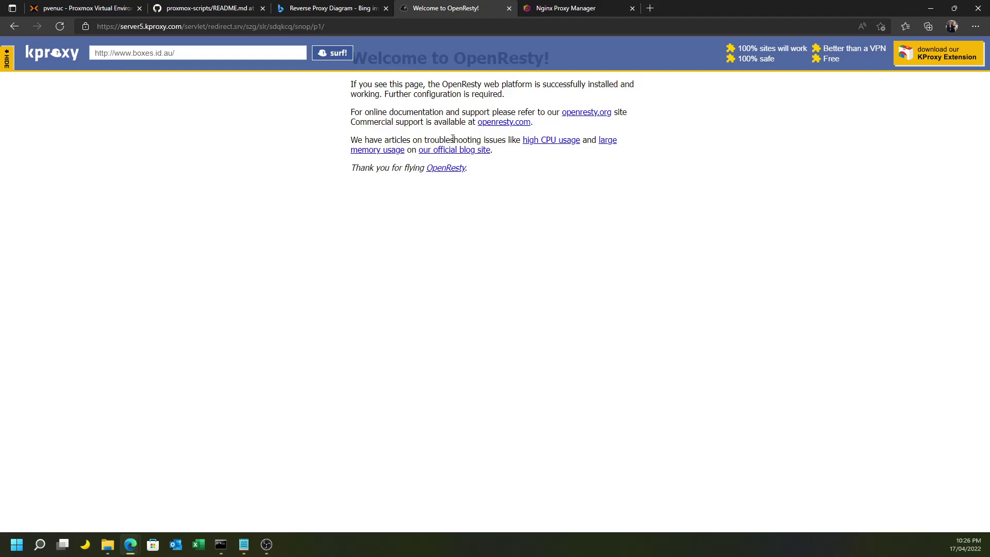
click(204, 52)
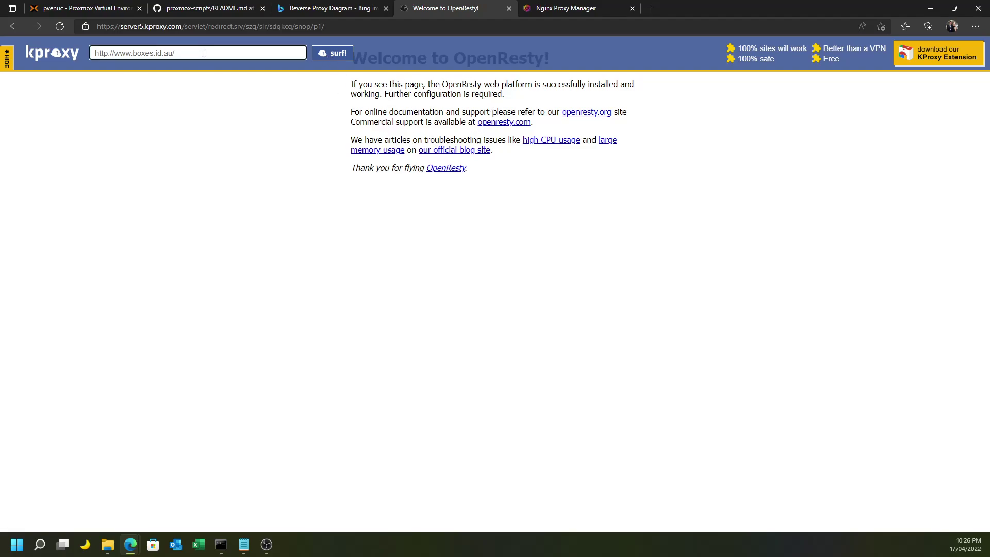
key(Return)
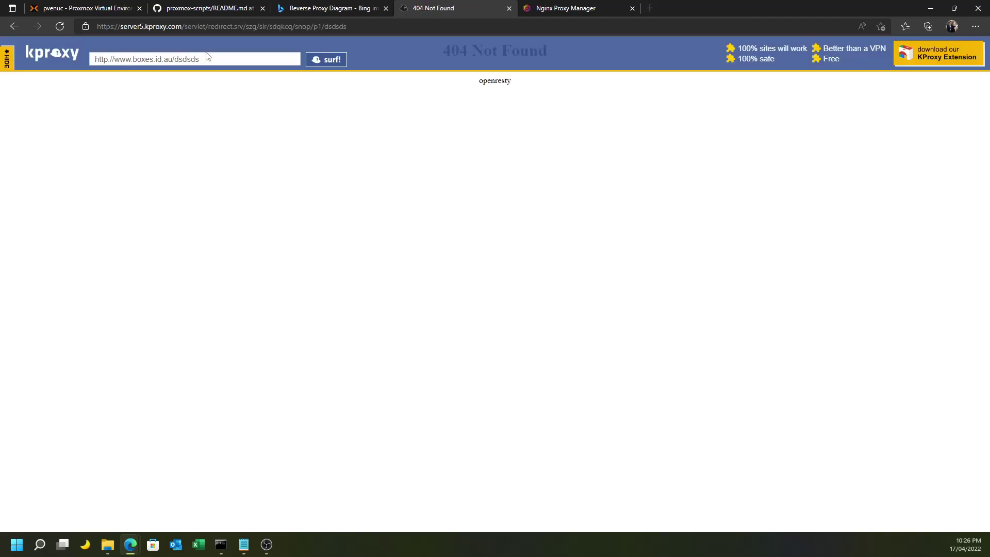
click(223, 59)
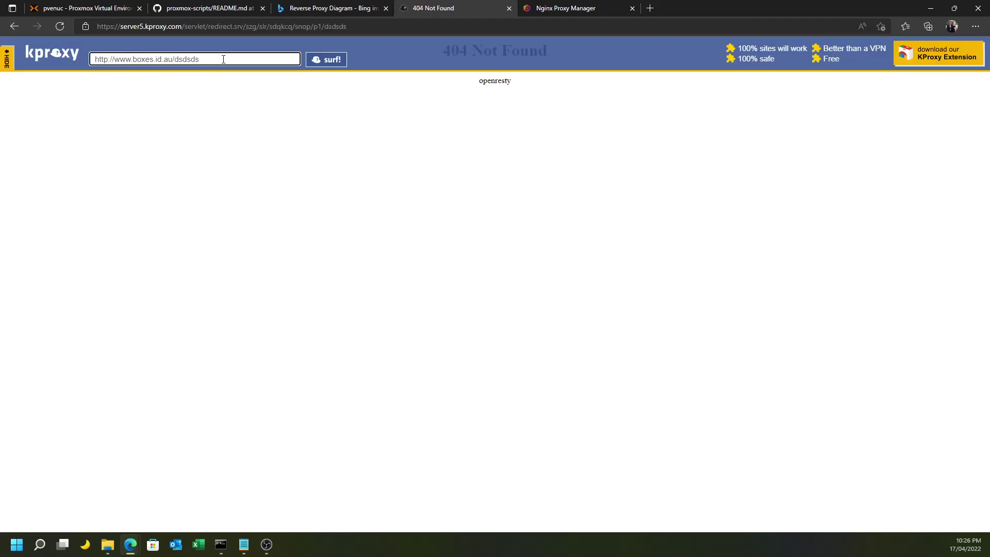
key(BackSpace)
key(BackSpace)
key(BackSpace)
key(BackSpace)
key(BackSpace)
click(338, 64)
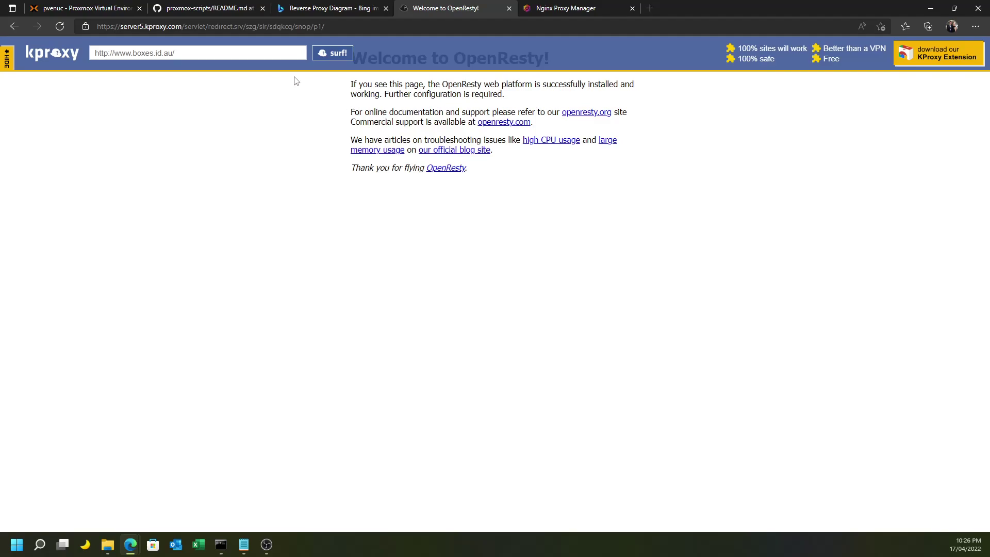
click(551, 8)
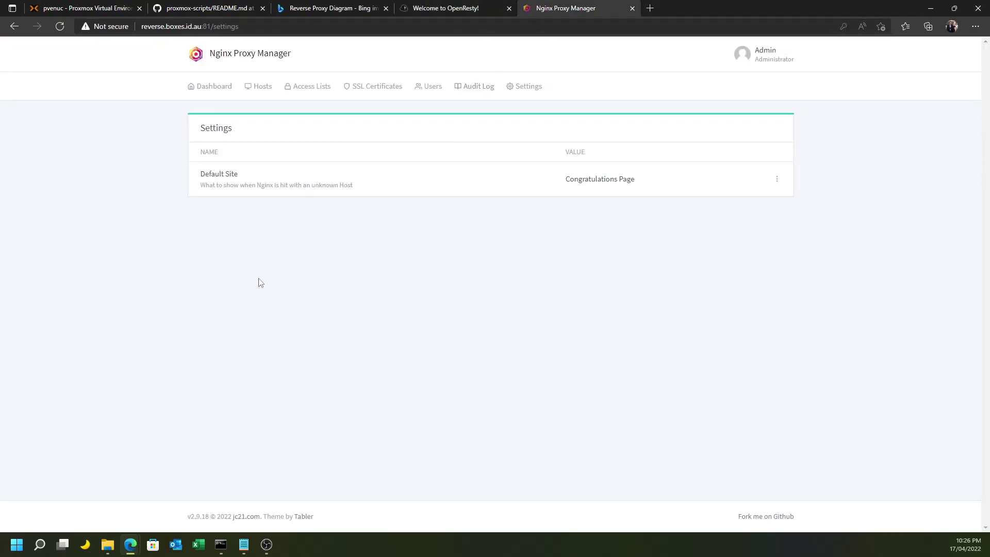
click(261, 87)
click(274, 120)
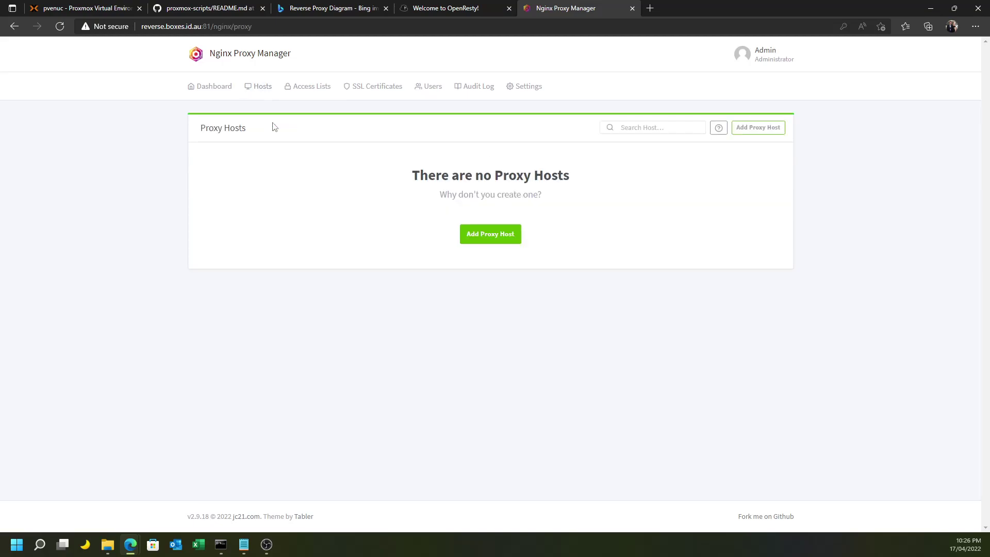
click(481, 235)
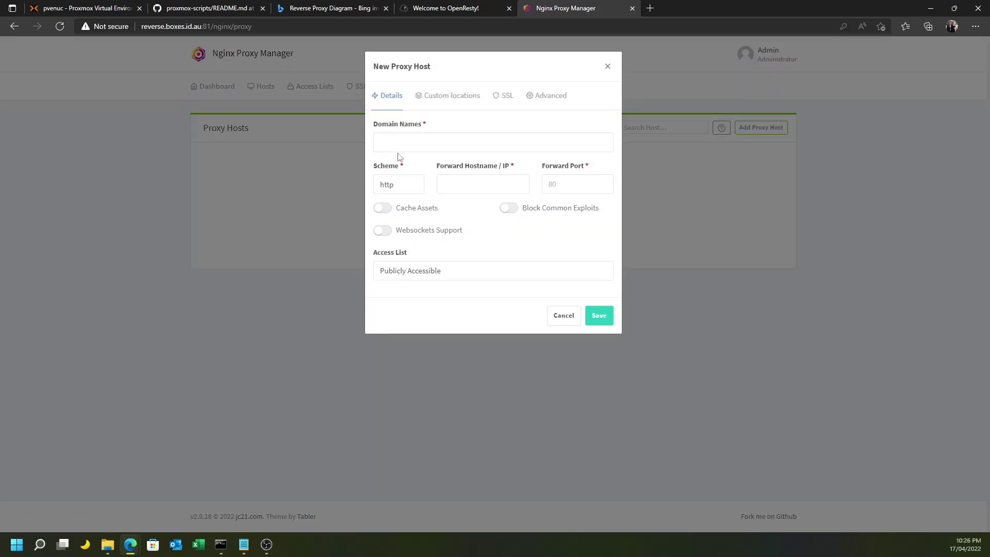
click(415, 147)
text(www.b)
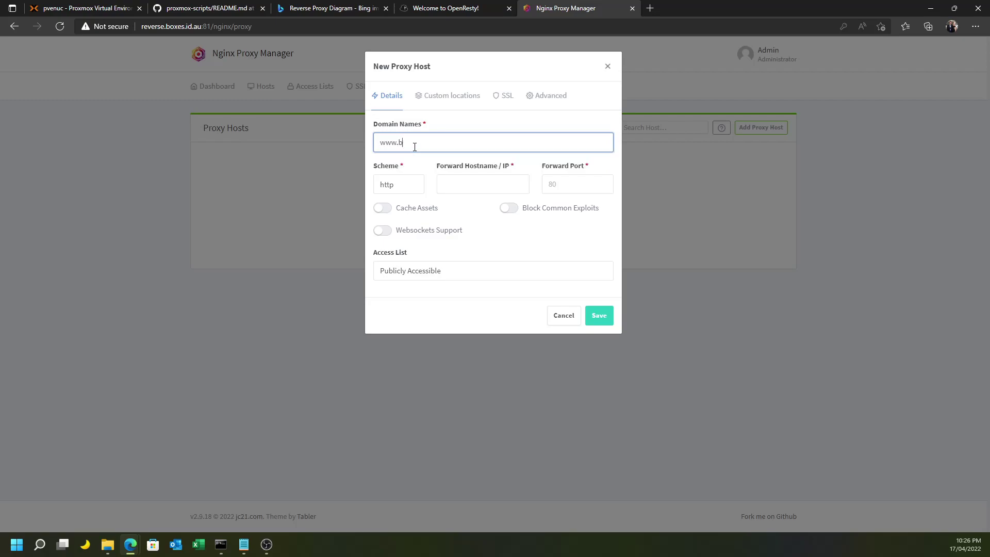
text(oxes.id.au)
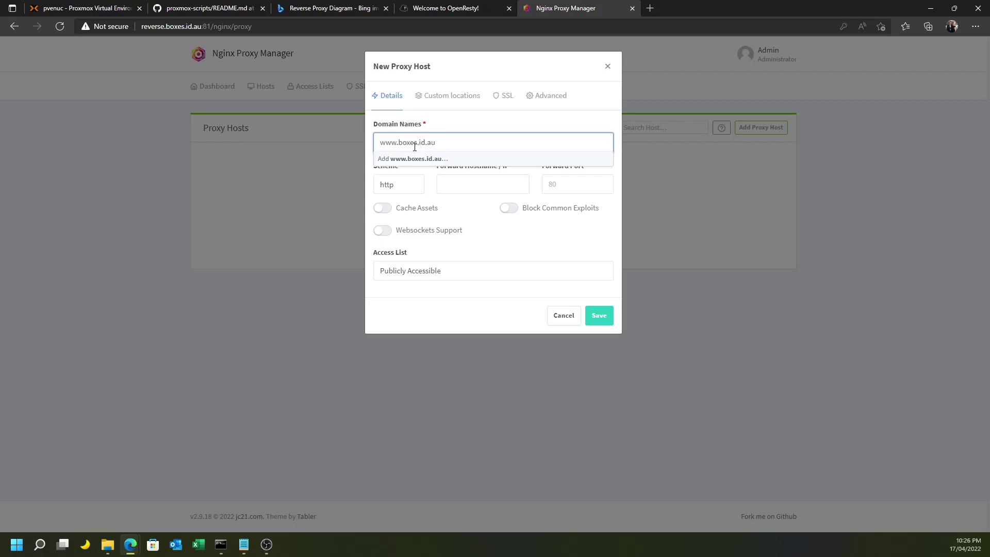
key(Return)
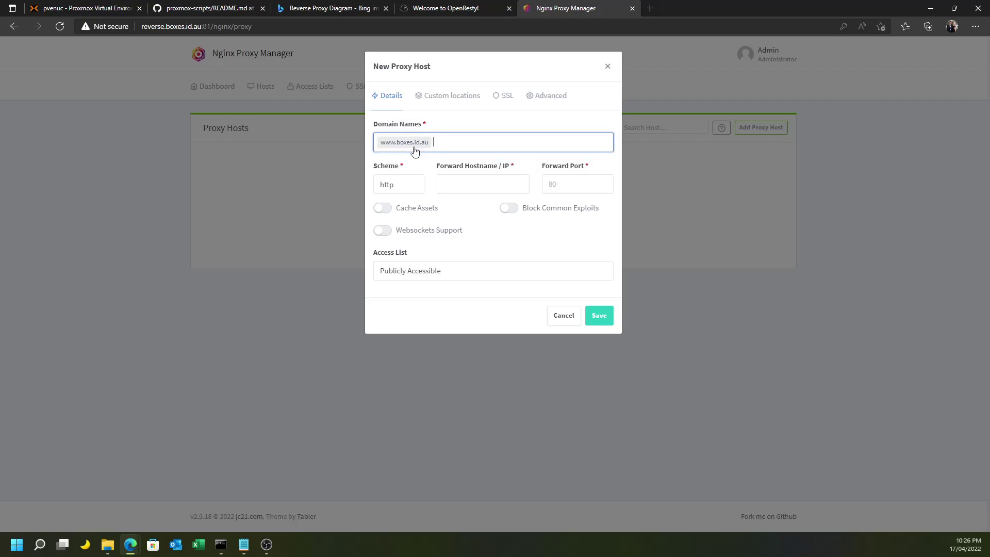
click(411, 187)
click(459, 185)
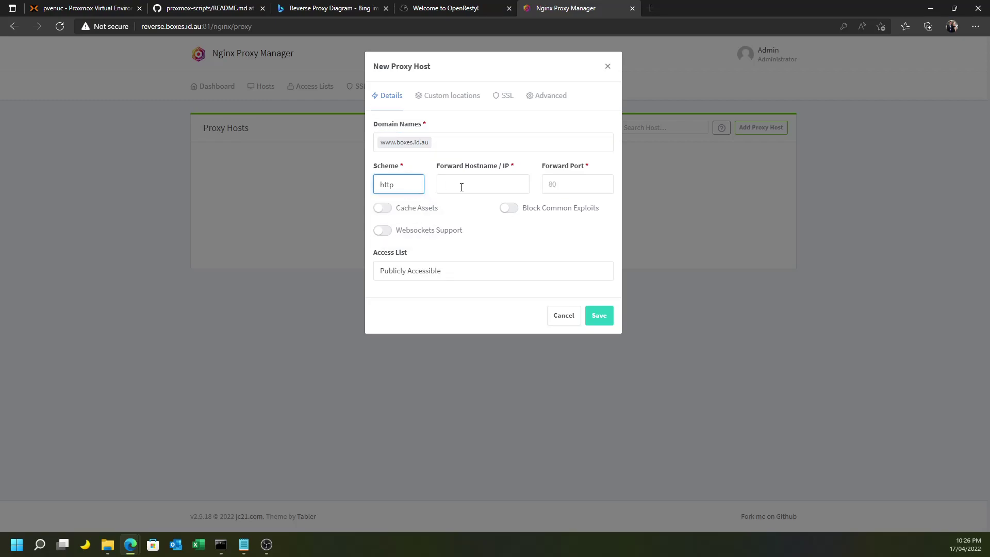
click(478, 181)
text(www.boxes.id.au)
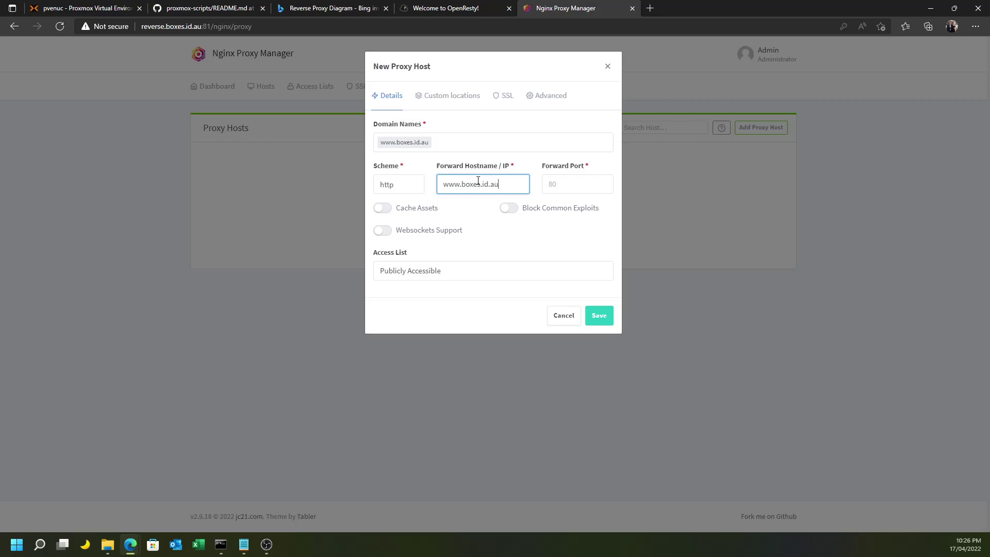
key(Tab)
text(80)
key(Tab)
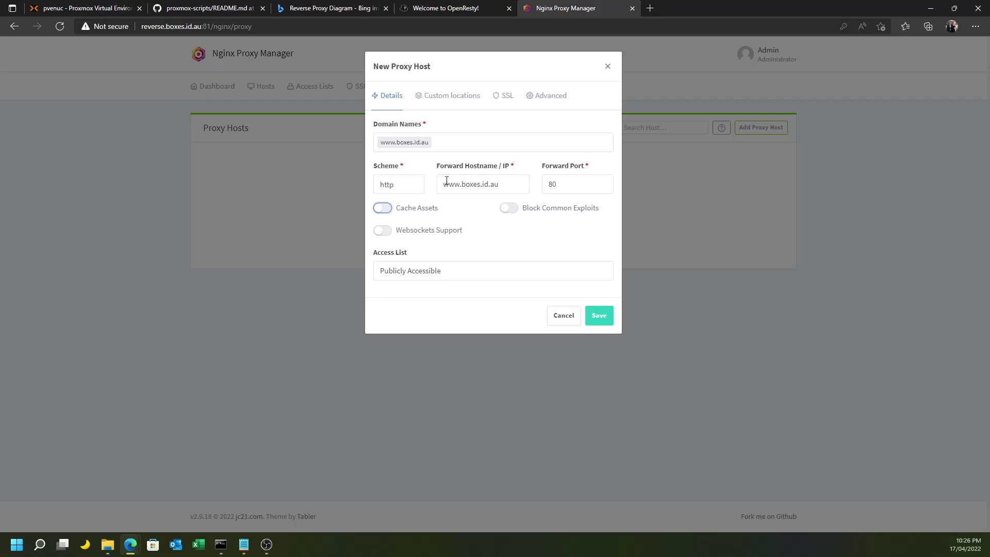
drag(445, 182, 518, 182)
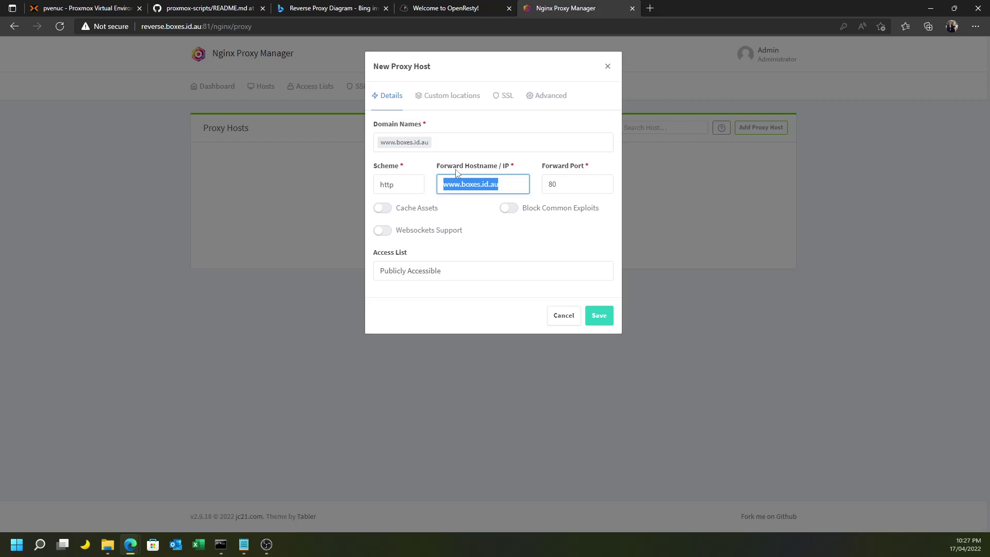
click(459, 181)
drag(445, 184, 504, 184)
click(504, 97)
click(446, 145)
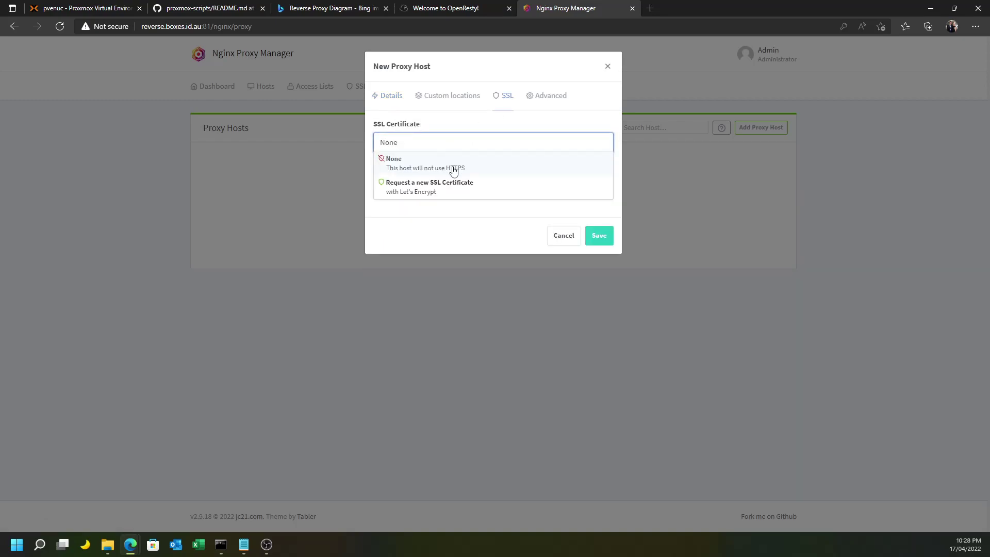
click(423, 193)
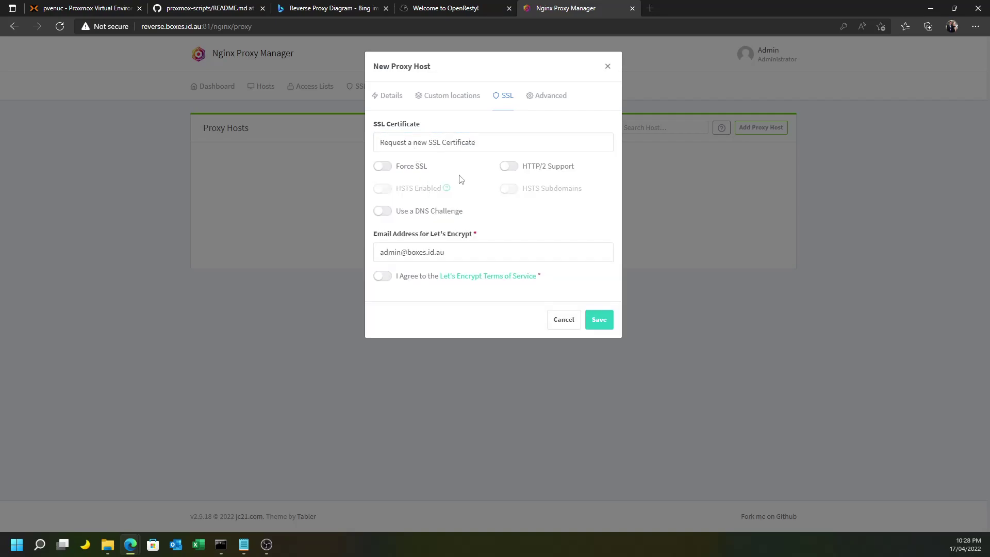
click(384, 276)
click(601, 321)
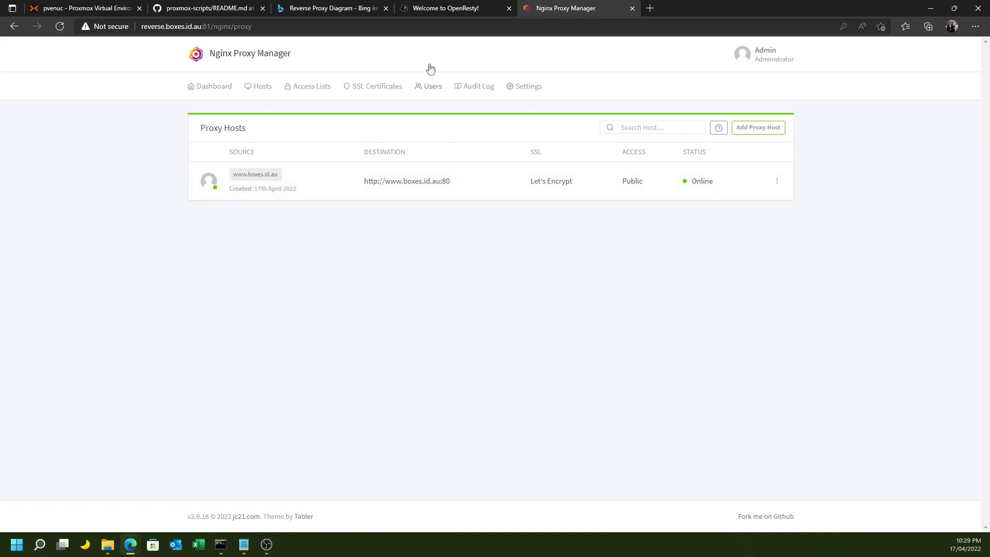
click(427, 10)
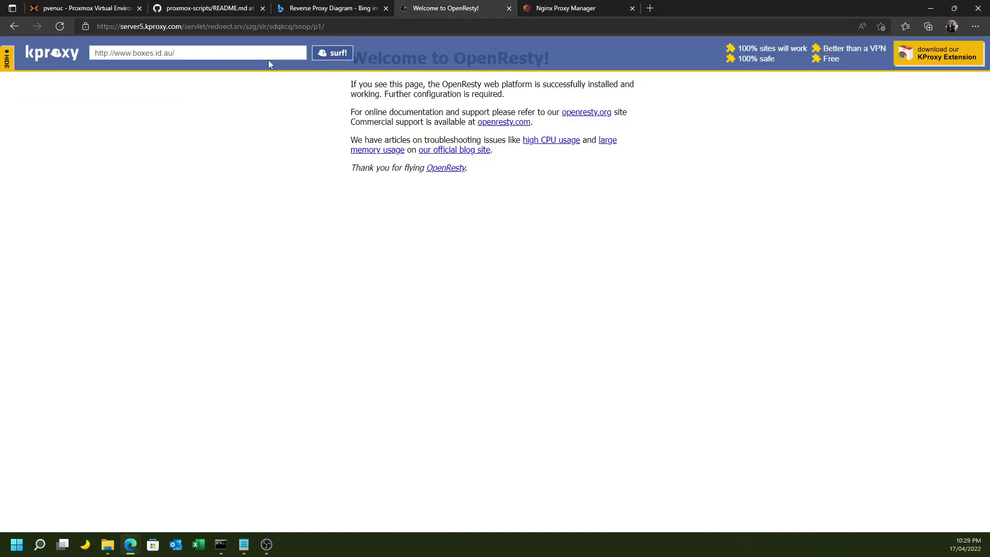
click(338, 57)
click(339, 63)
click(216, 55)
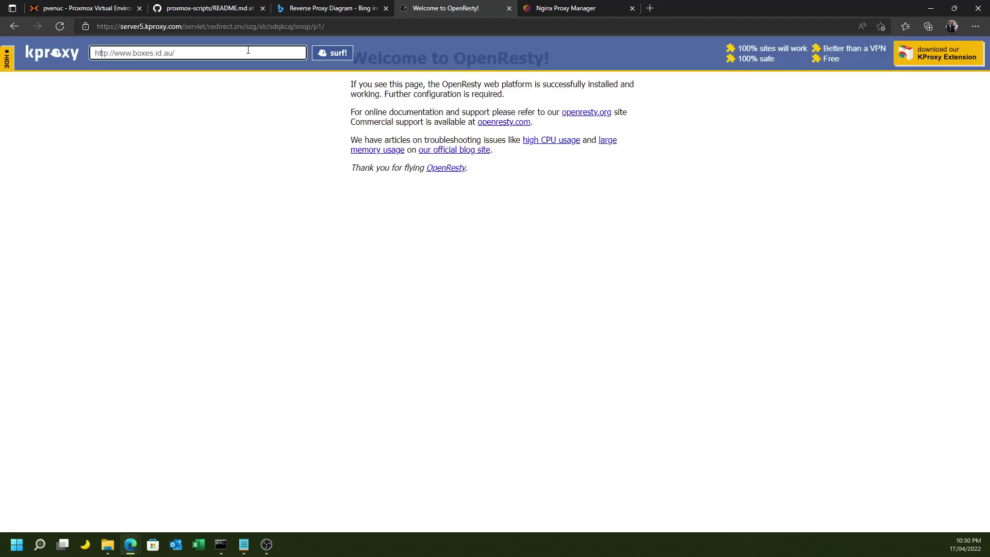
key(Return)
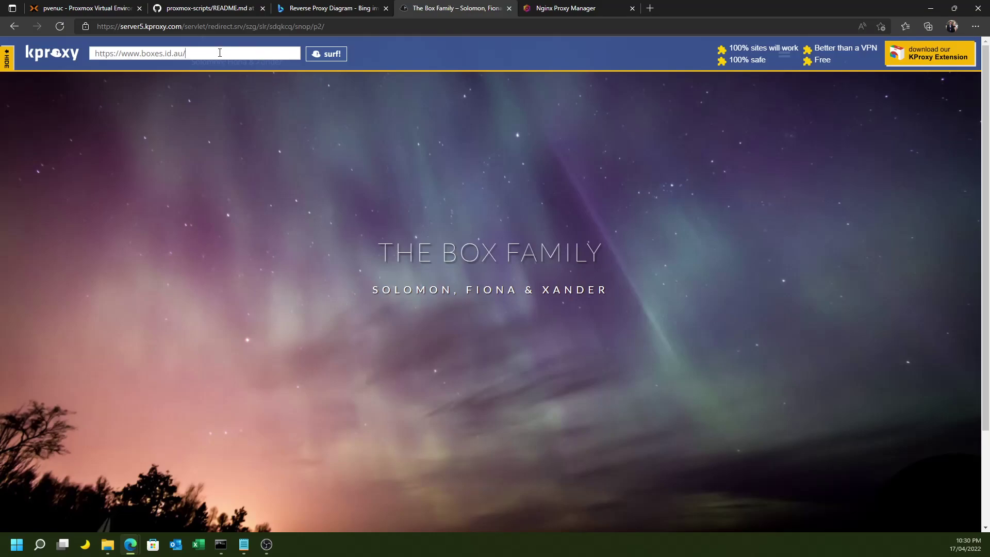
key(Right)
key(Right)
key(Right)
key(BackSpace)
key(Return)
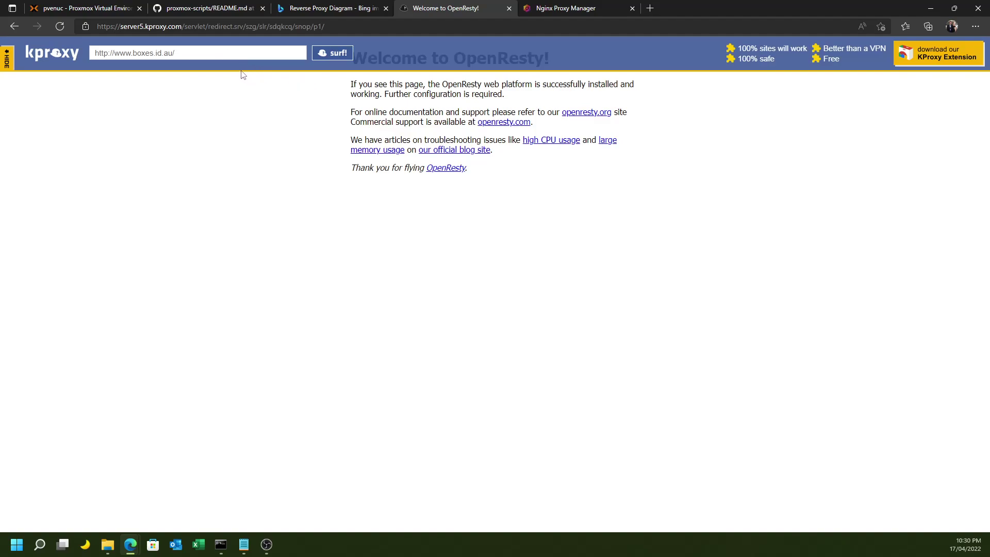
Go back to the kproxy.com home page via the browser address bar.
click(248, 27)
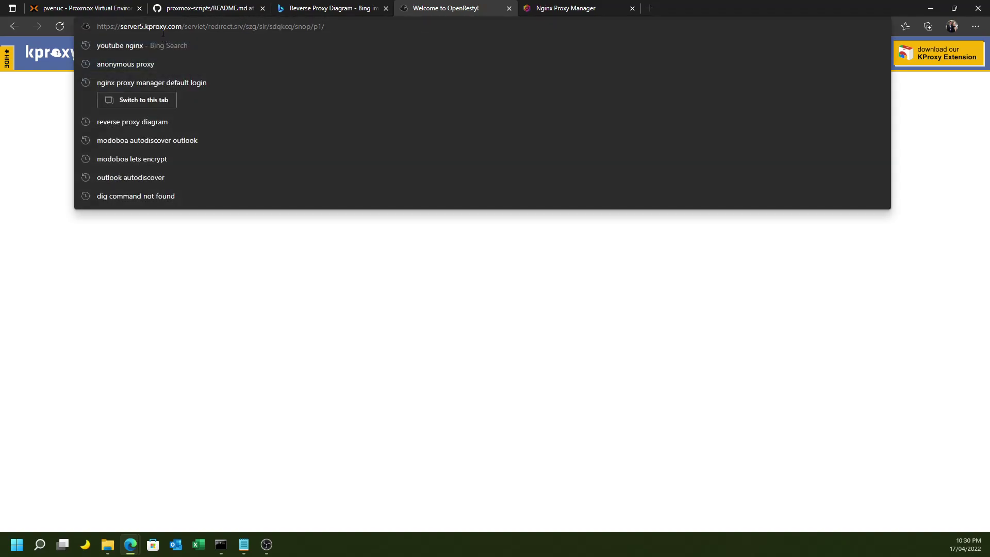
drag(119, 28, 465, 13)
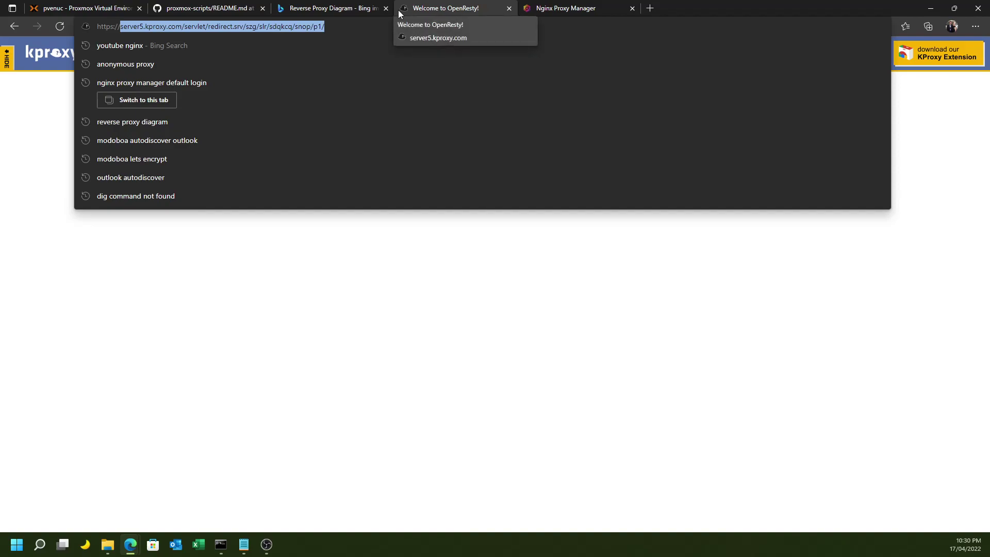
key(BackSpace)
text(kproxy.com)
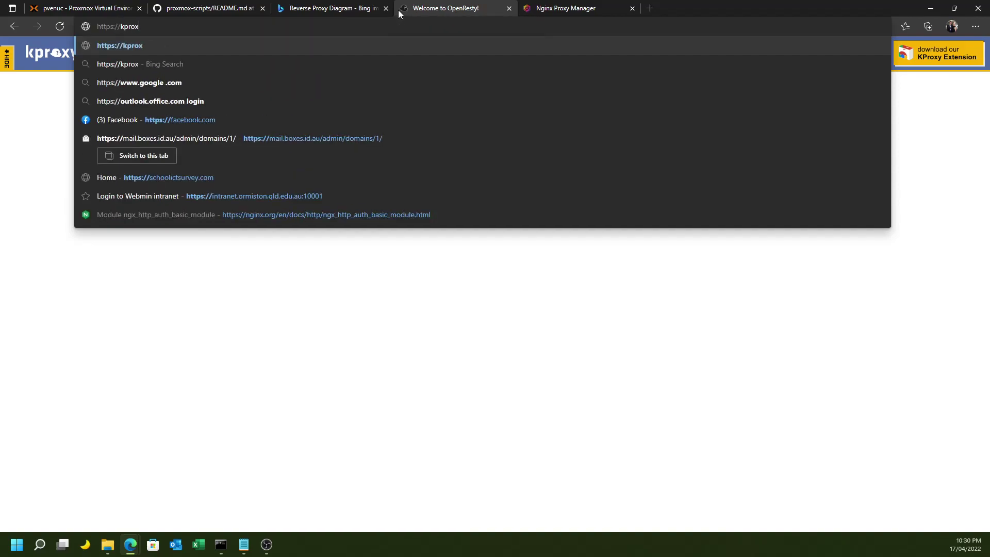
key(Return)
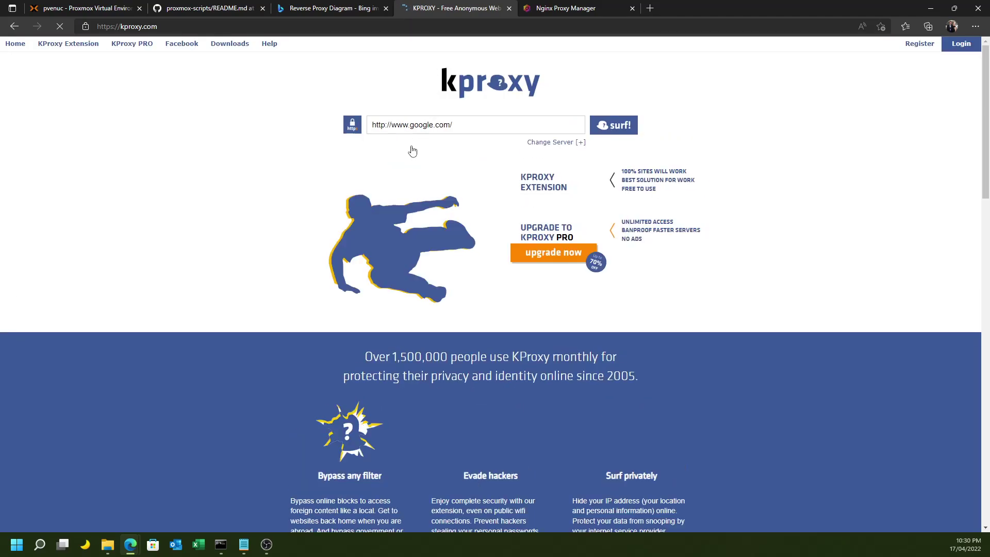
Replace google.com with boxes.id.au in KProxy's URL box and load it.
click(466, 123)
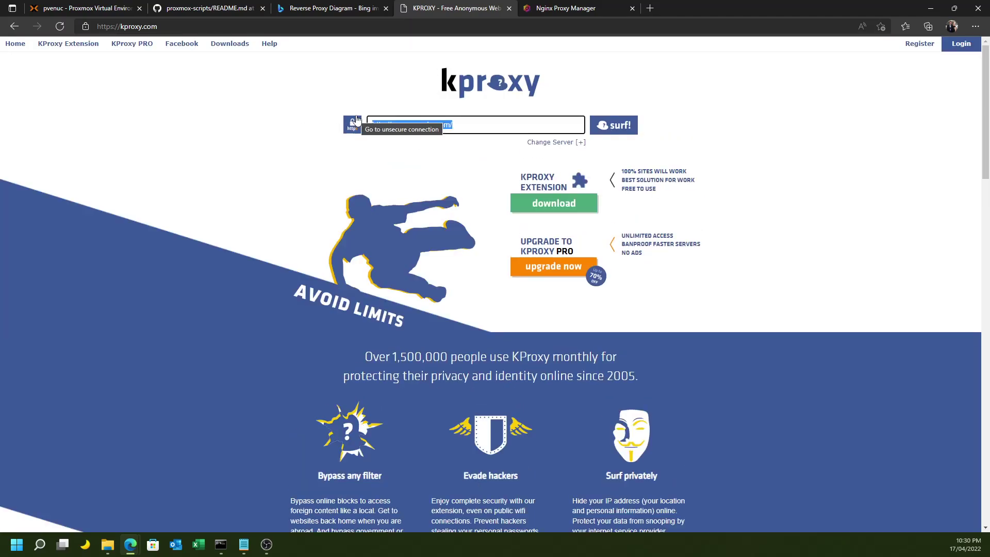
key(End)
key(BackSpace)
key(BackSpace)
key(BackSpace)
key(BackSpace)
key(BackSpace)
key(BackSpace)
key(BackSpace)
key(BackSpace)
key(BackSpace)
key(BackSpace)
key(BackSpace)
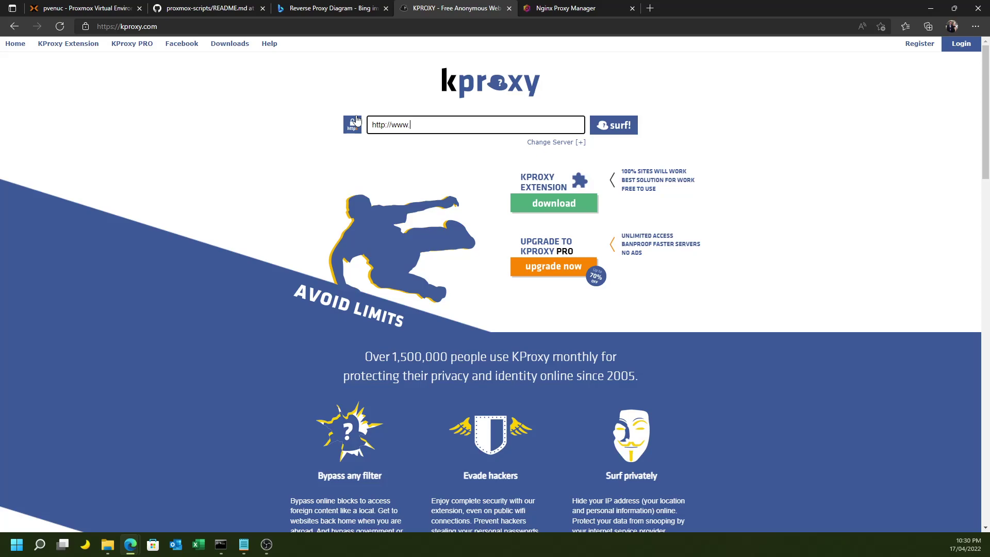
text(boxes.id.au)
key(Return)
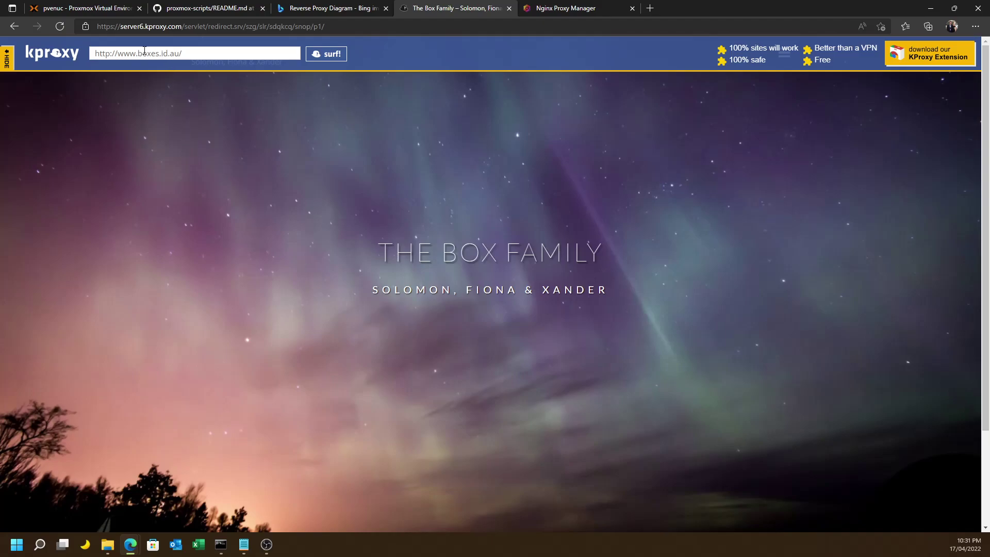
Swap boxes.id.au for freemeg.com in the KProxy address and load it.
drag(138, 53, 231, 61)
text(freemeg.com)
key(Return)
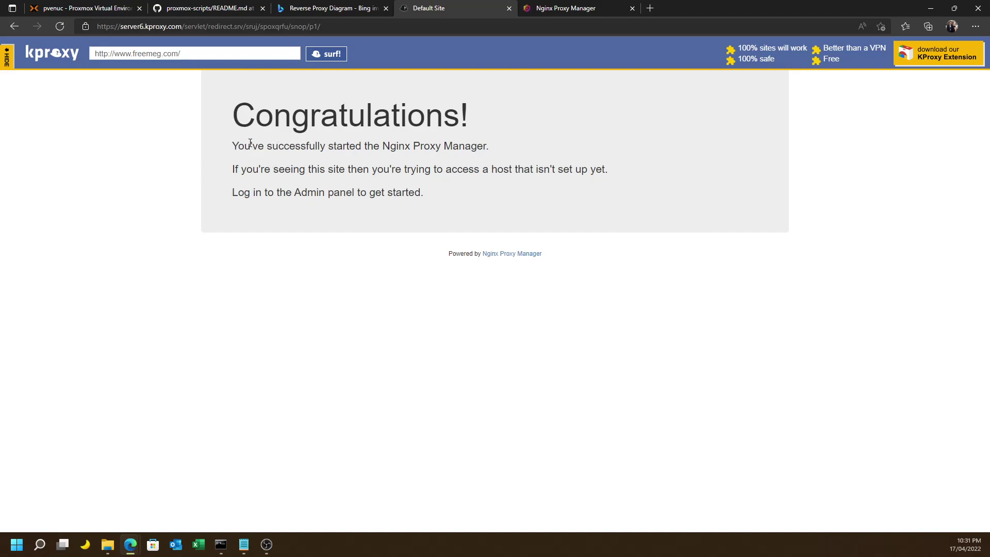
Add a new proxy host with domain and forward hostname freemeg.com.
click(577, 14)
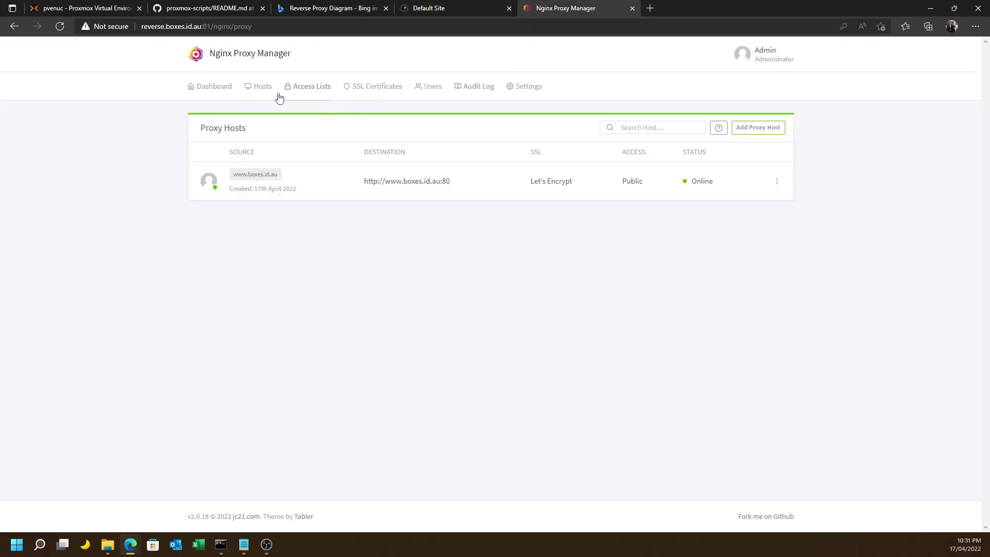
click(263, 91)
click(272, 117)
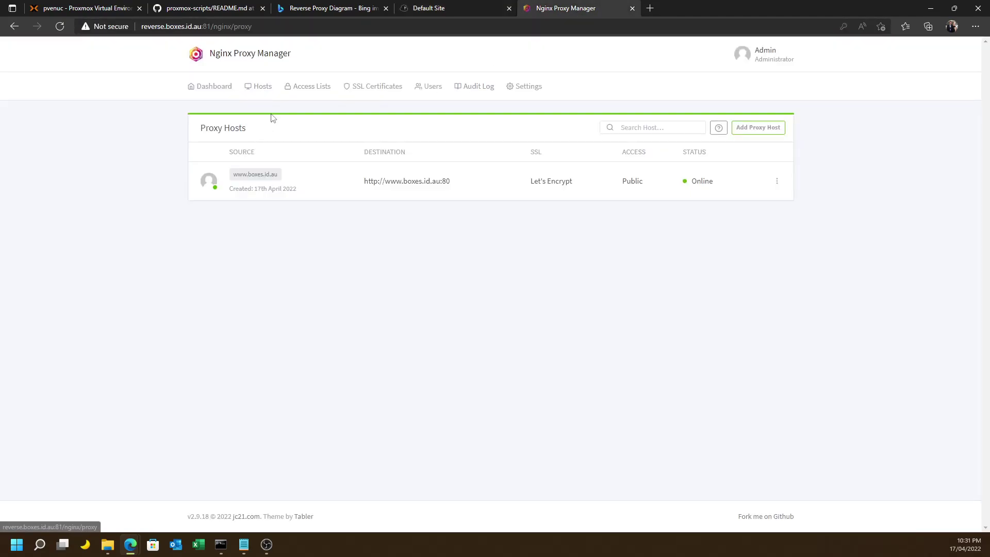
click(754, 130)
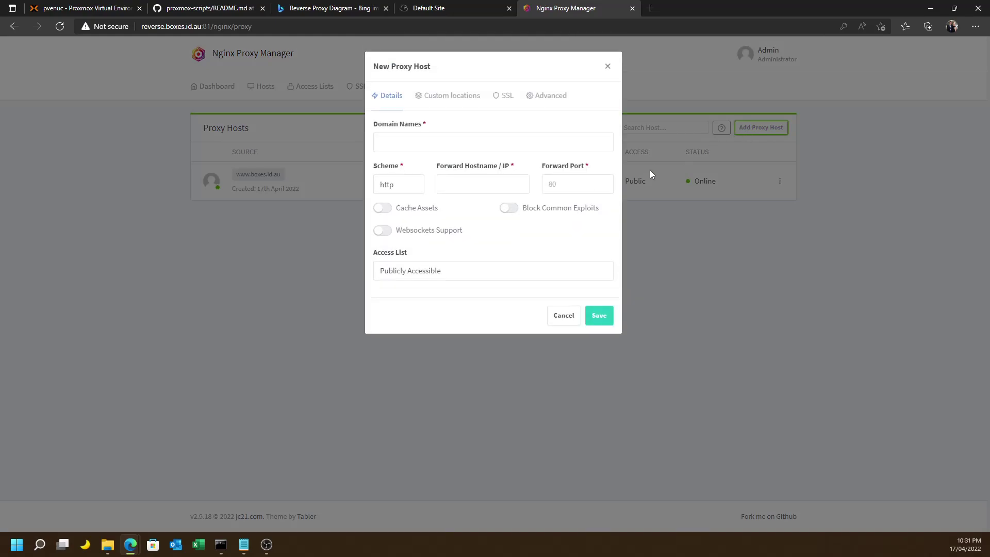
click(446, 185)
text(freemeg.com)
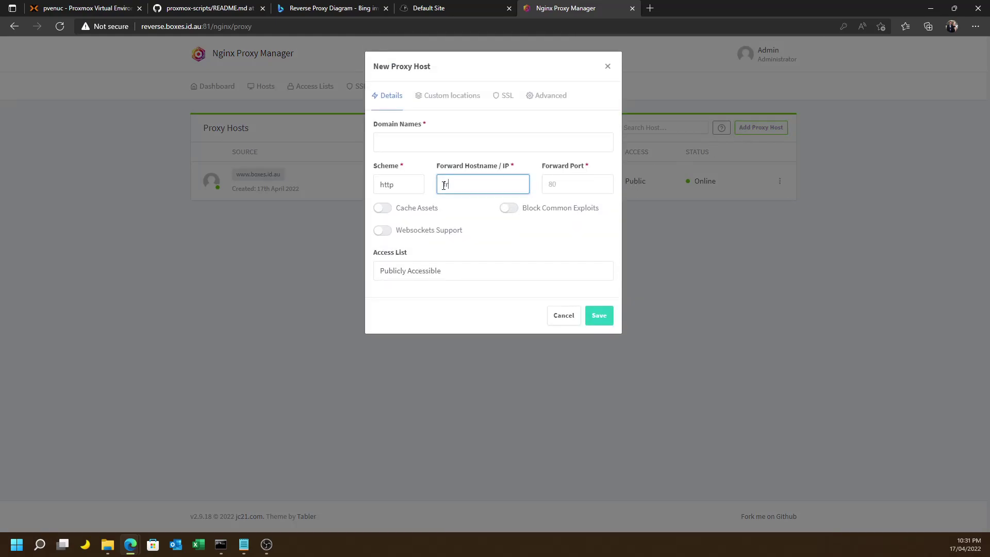
click(456, 147)
text(freemeg.com)
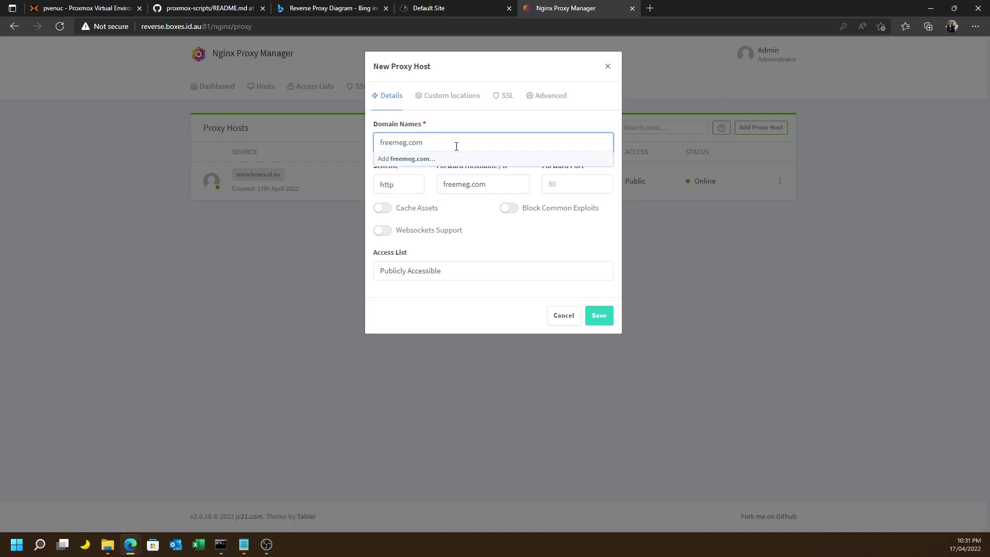
key(Return)
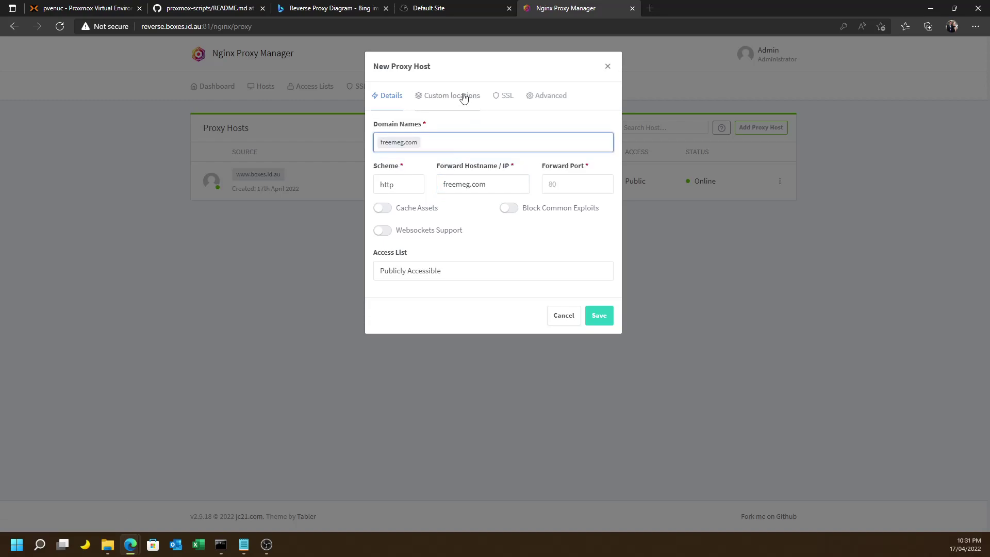
Request a Let's Encrypt certificate, agree to terms, fill forward port 80, and save.
click(496, 97)
click(430, 148)
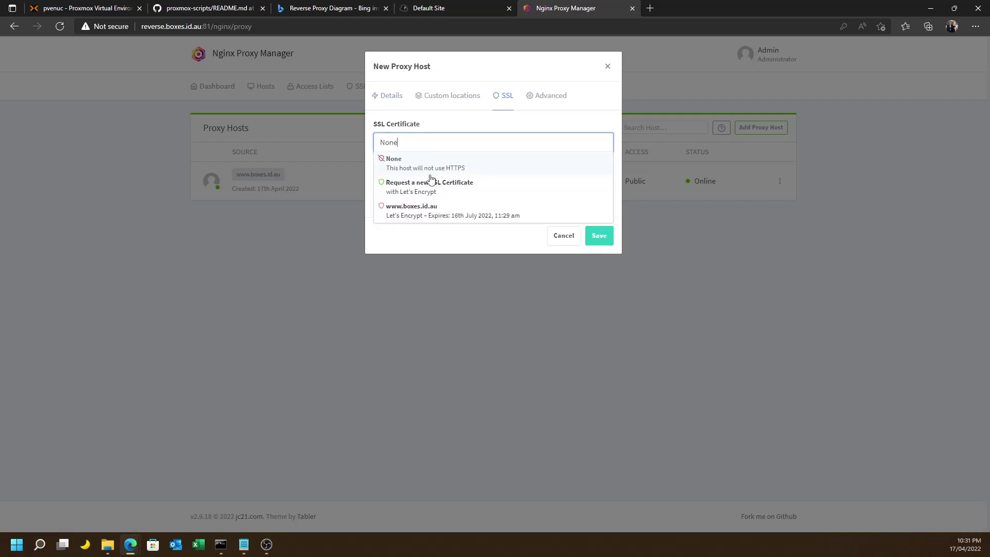
click(427, 187)
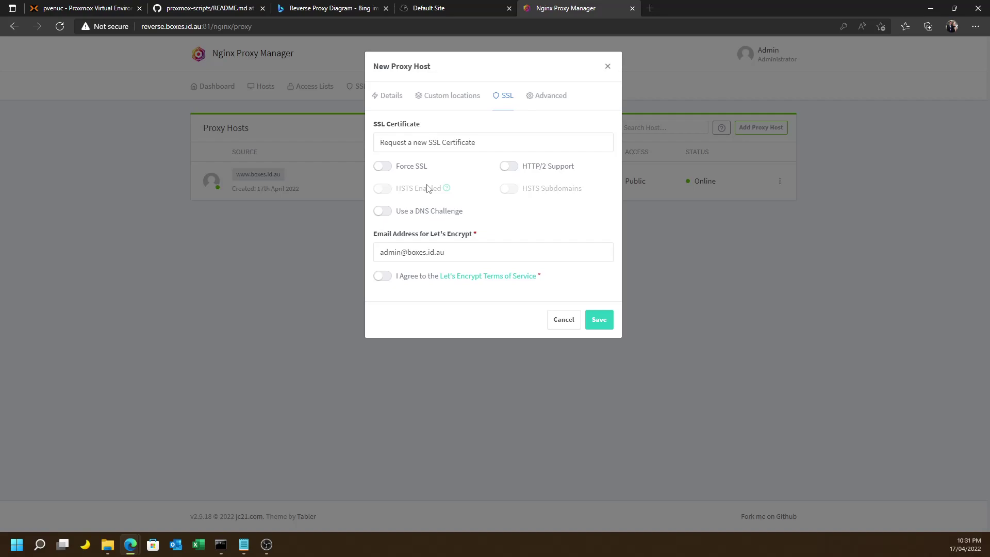
click(387, 277)
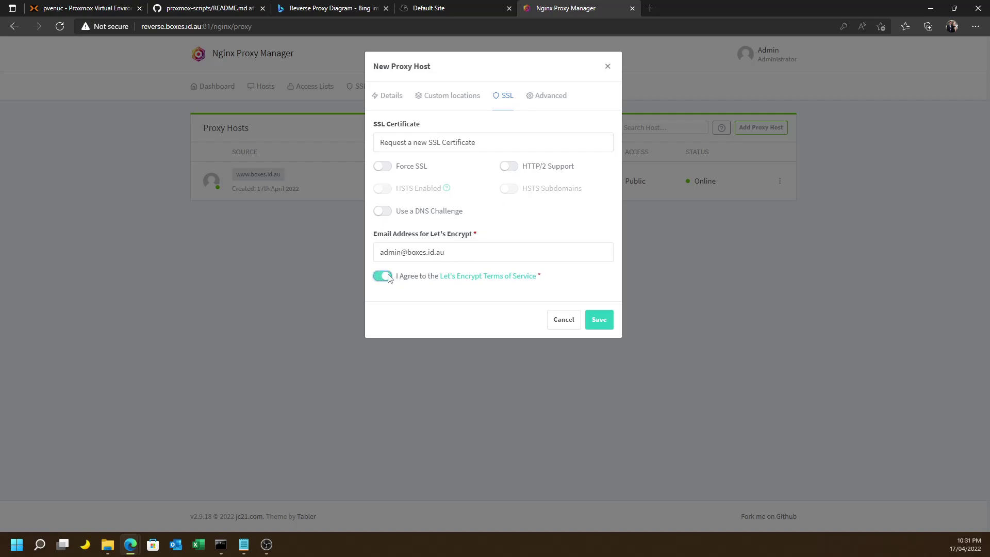
click(599, 329)
click(393, 100)
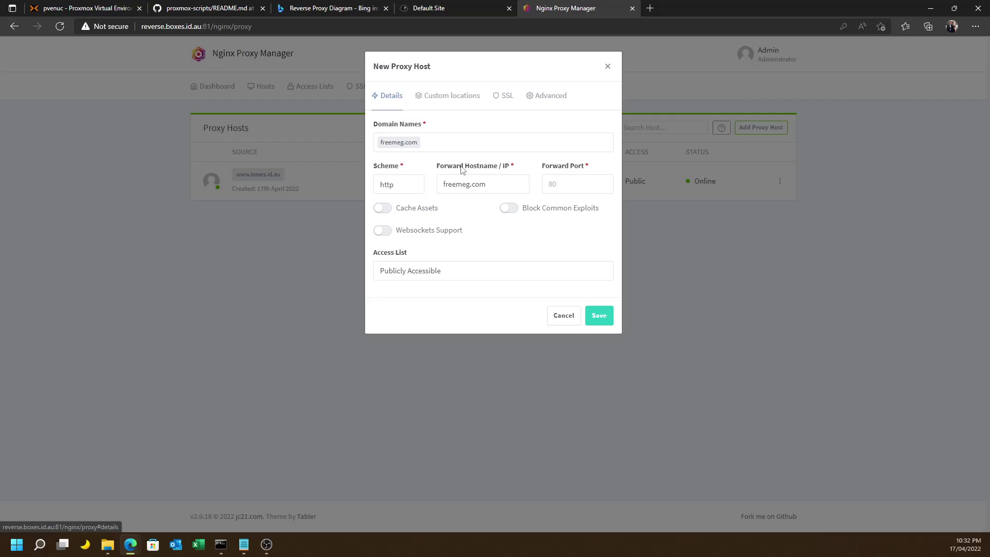
click(559, 188)
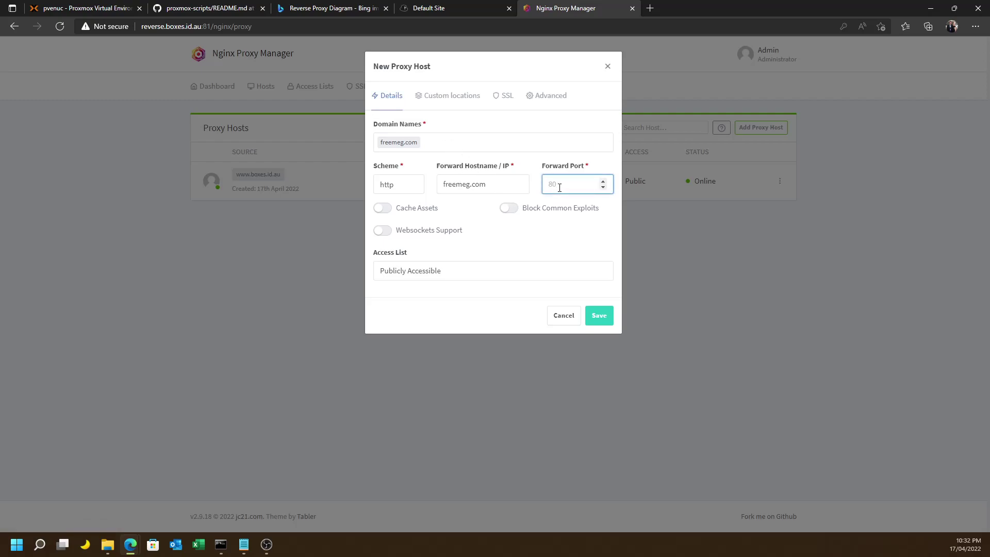
text(80)
click(598, 315)
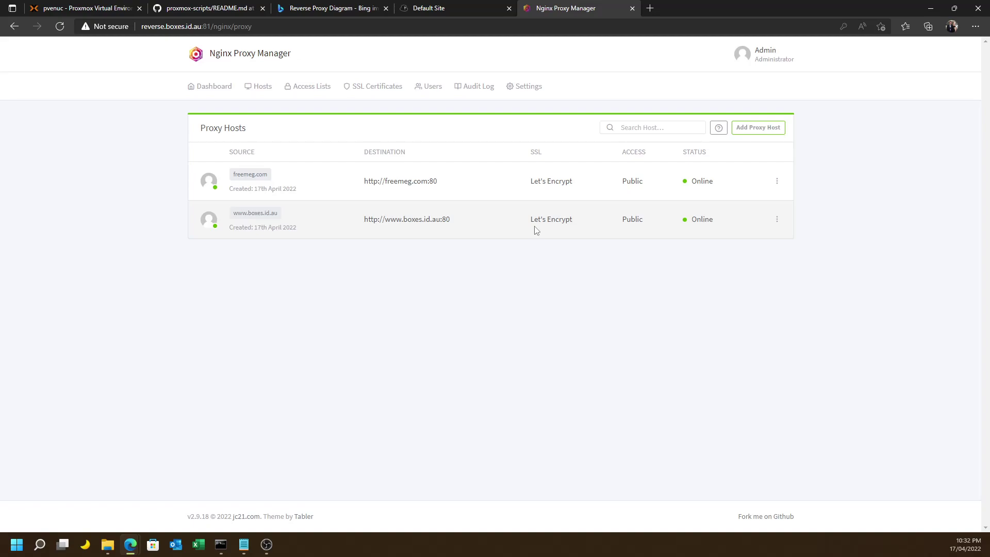
Reload freemeg.com in KProxy, then return to the kproxy.com home page.
click(423, 16)
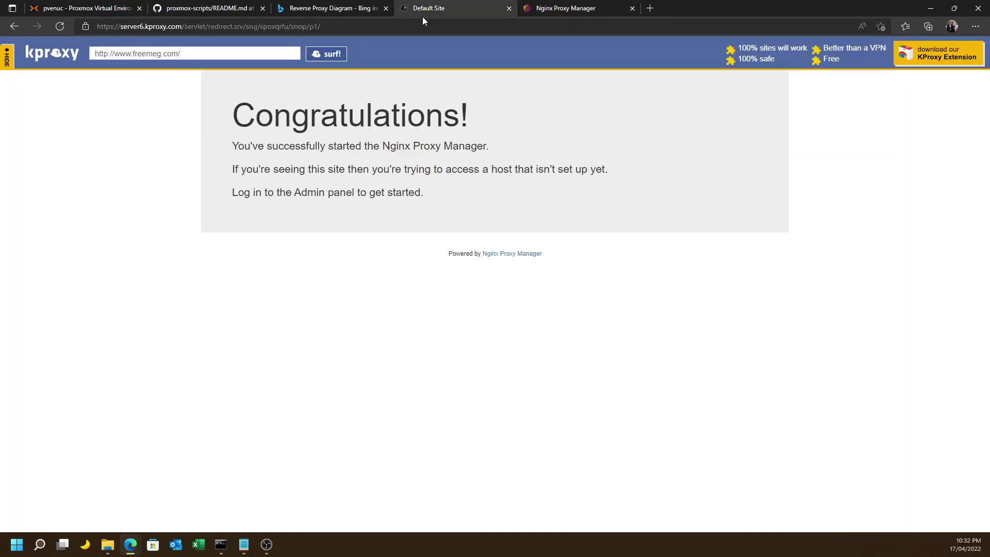
click(323, 55)
click(66, 52)
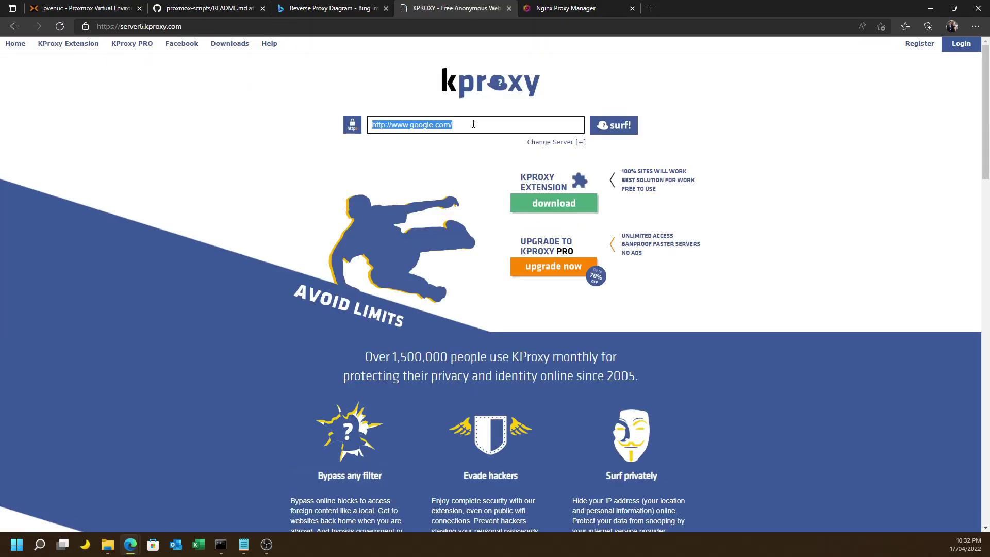
click(143, 29)
click(143, 28)
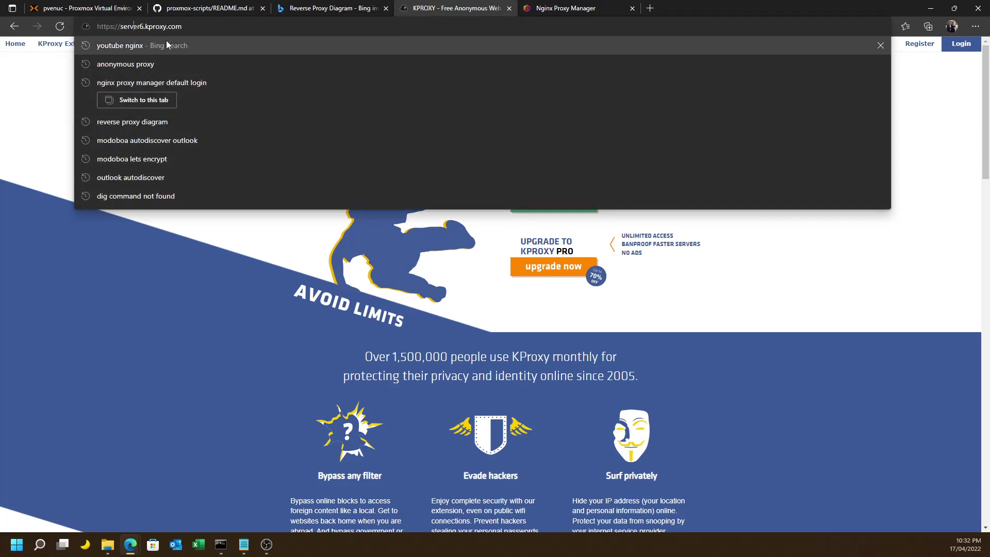
key(BackSpace)
key(BackSpace)
key(BackSpace)
key(BackSpace)
key(BackSpace)
key(BackSpace)
key(BackSpace)
key(BackSpace)
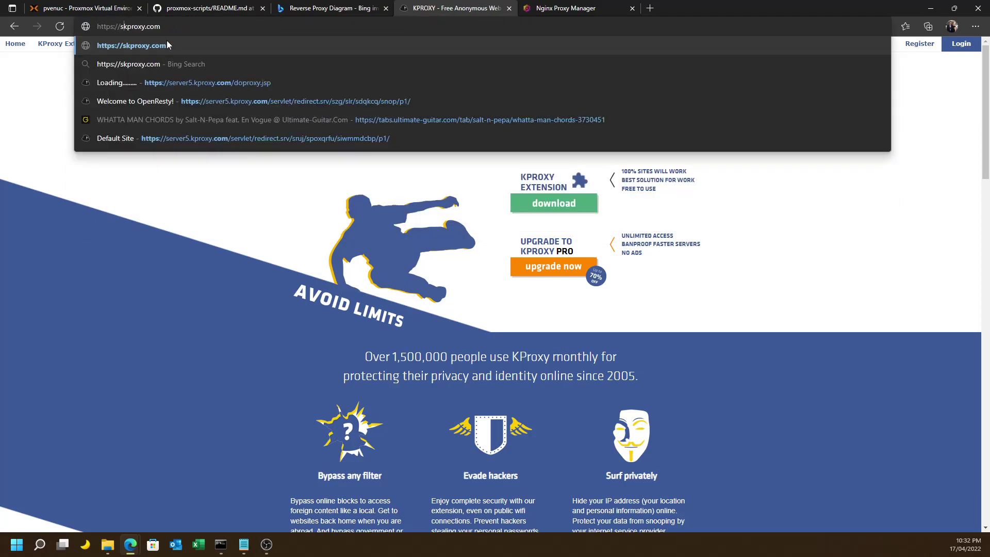
key(Return)
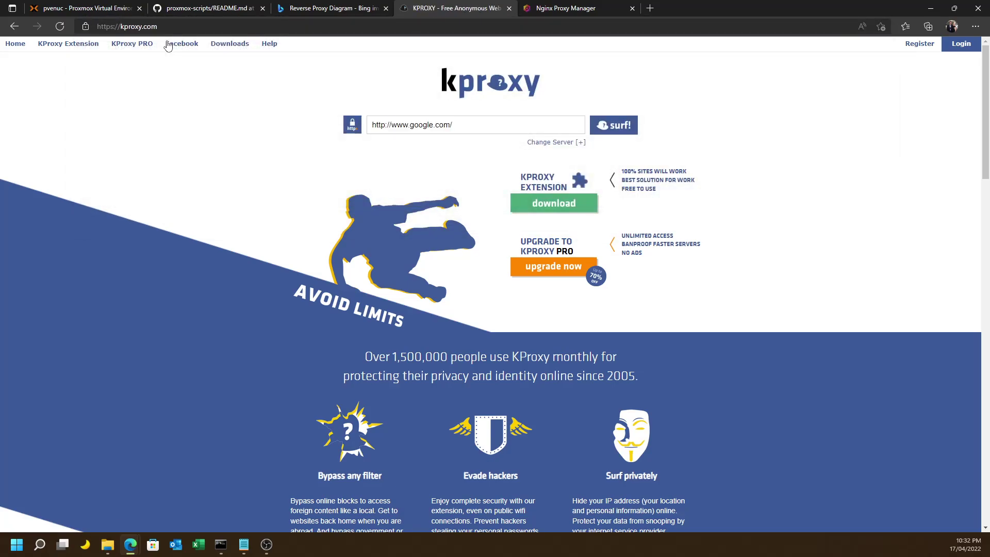
click(389, 126)
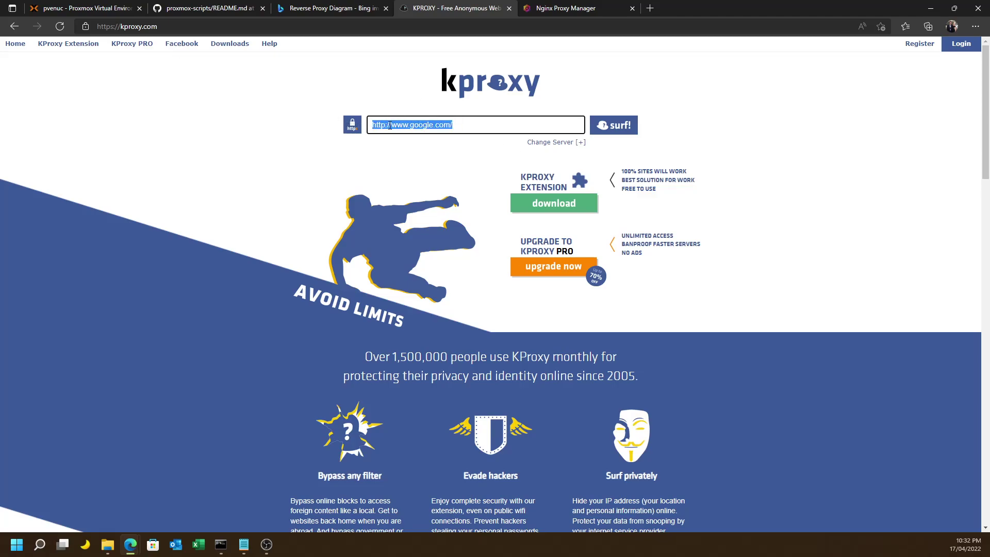
text(www.ffr)
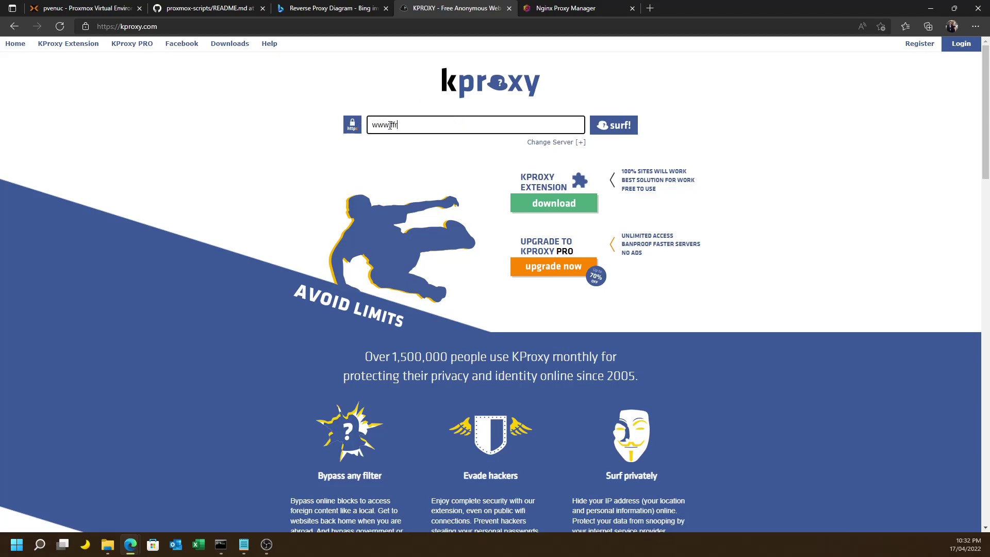
key(BackSpace)
key(BackSpace)
text(reemeg.com)
key(Return)
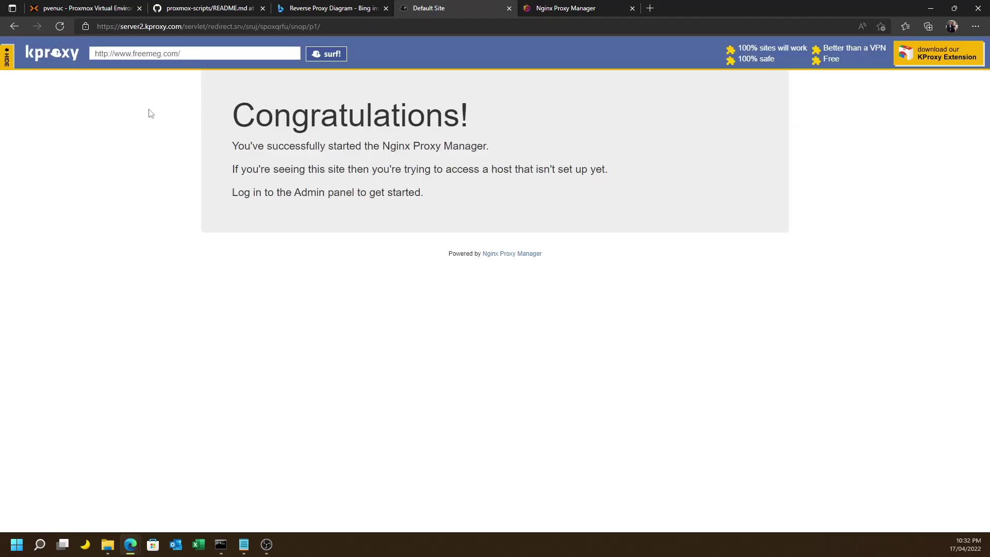
click(106, 55)
click(106, 55)
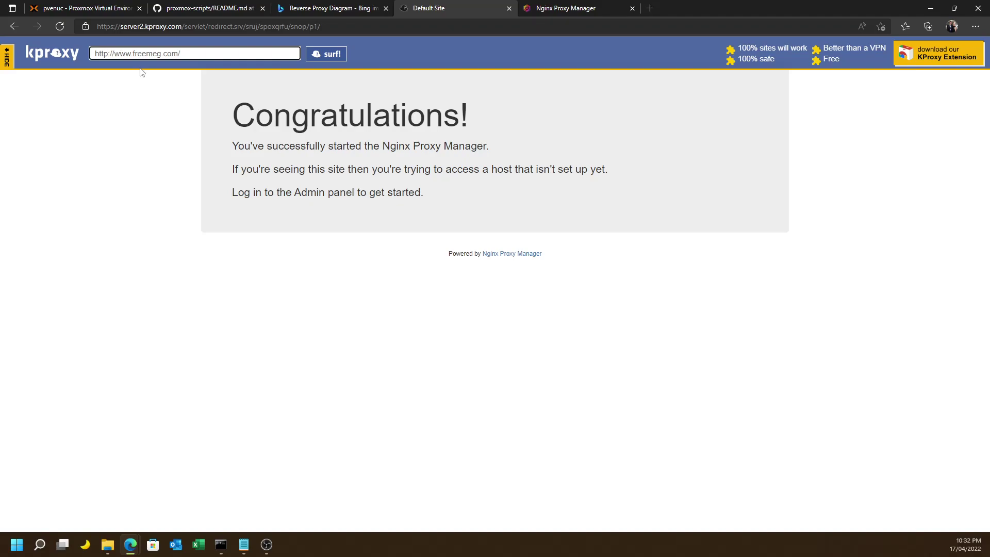
text(s)
click(325, 53)
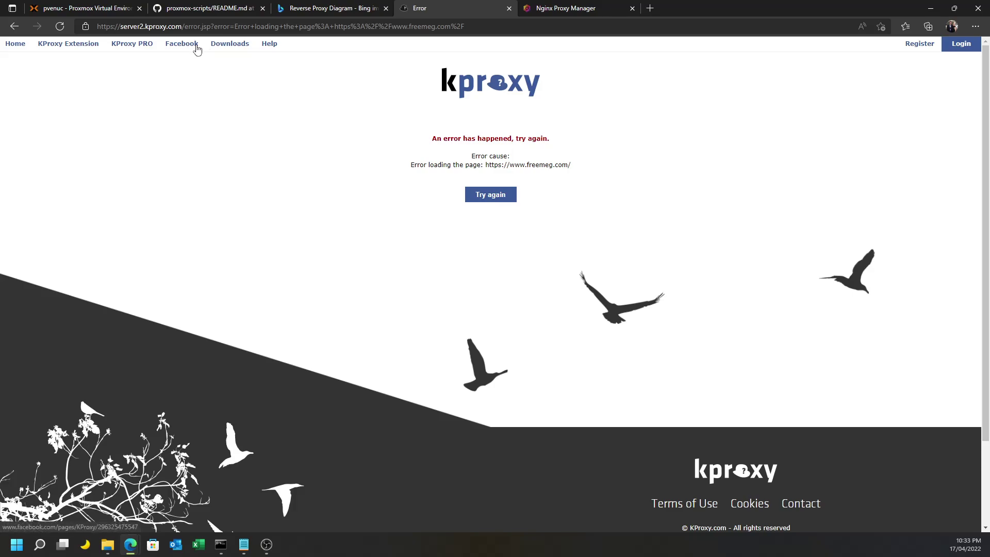
click(485, 194)
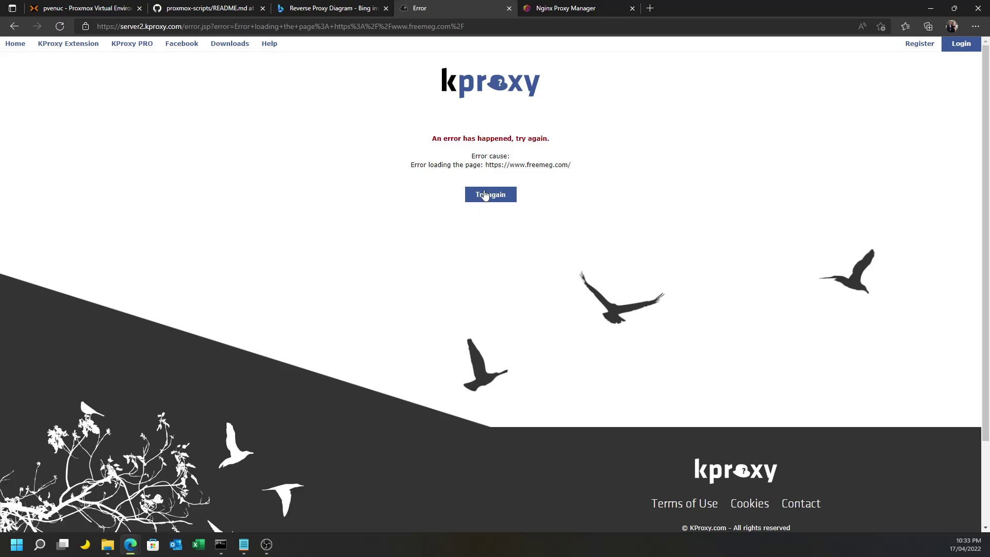
click(485, 195)
click(559, 8)
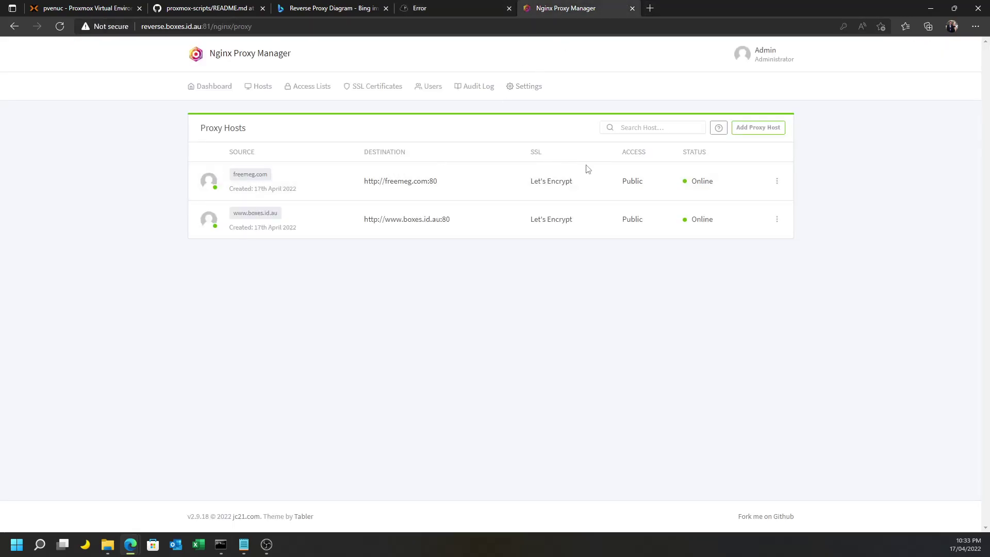
click(775, 181)
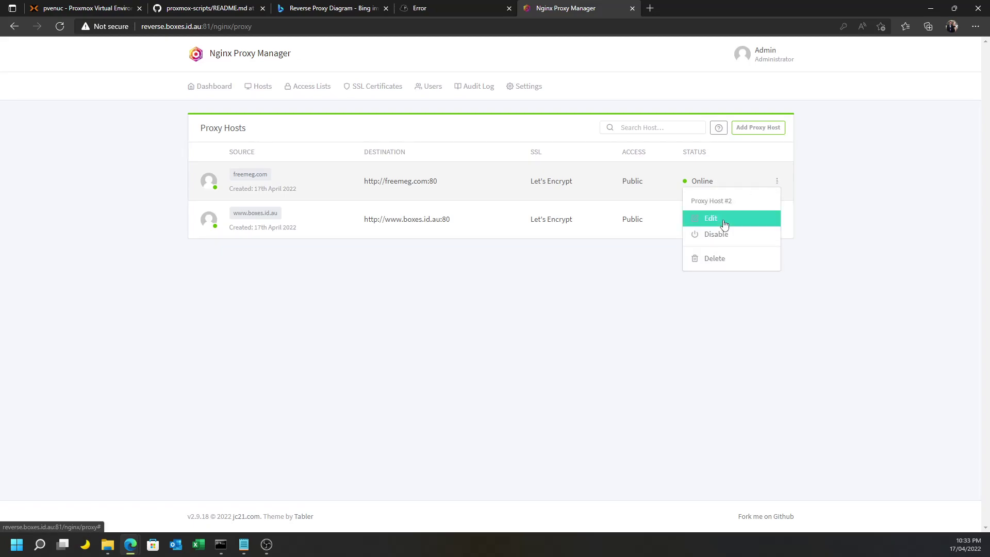
click(720, 219)
click(442, 145)
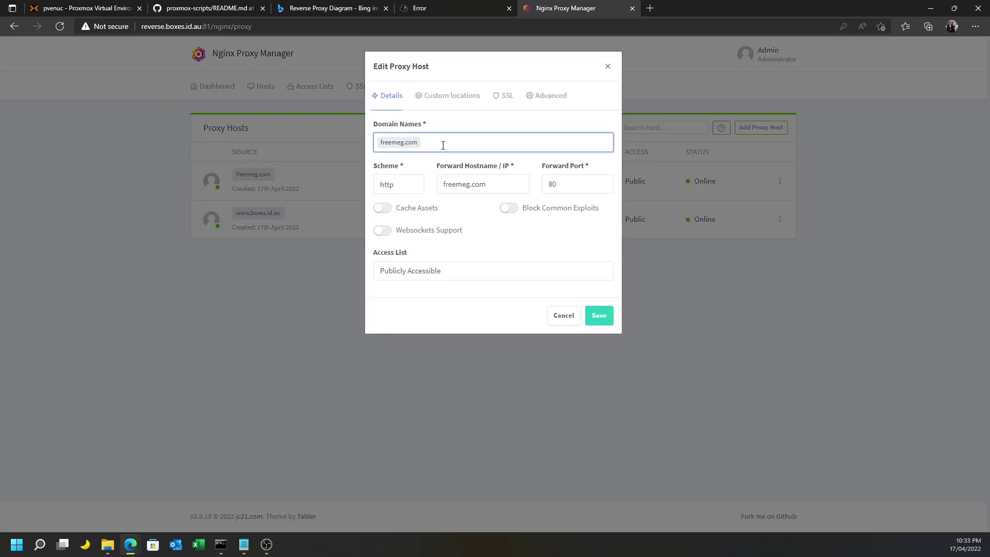
key(BackSpace)
text(www )
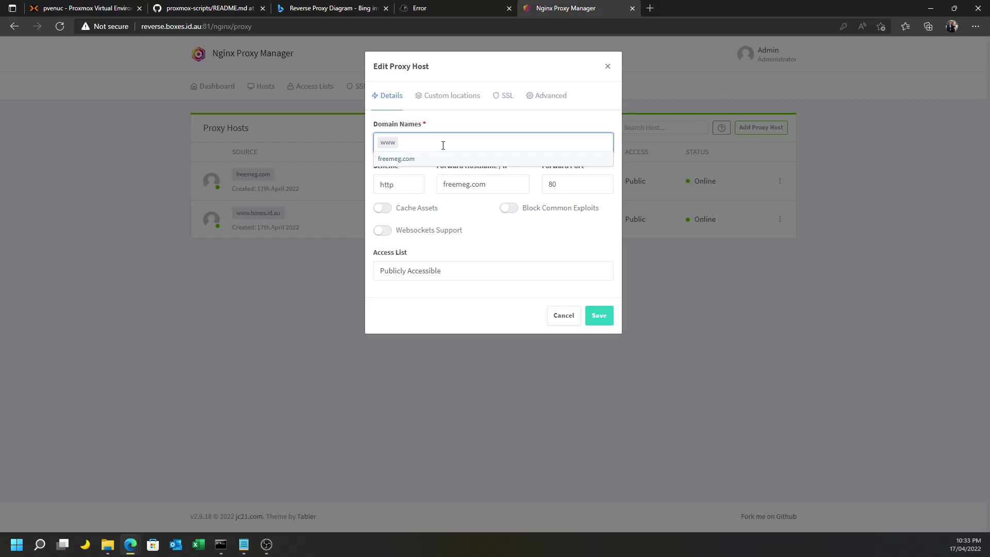
text(freemeg.com)
key(Return)
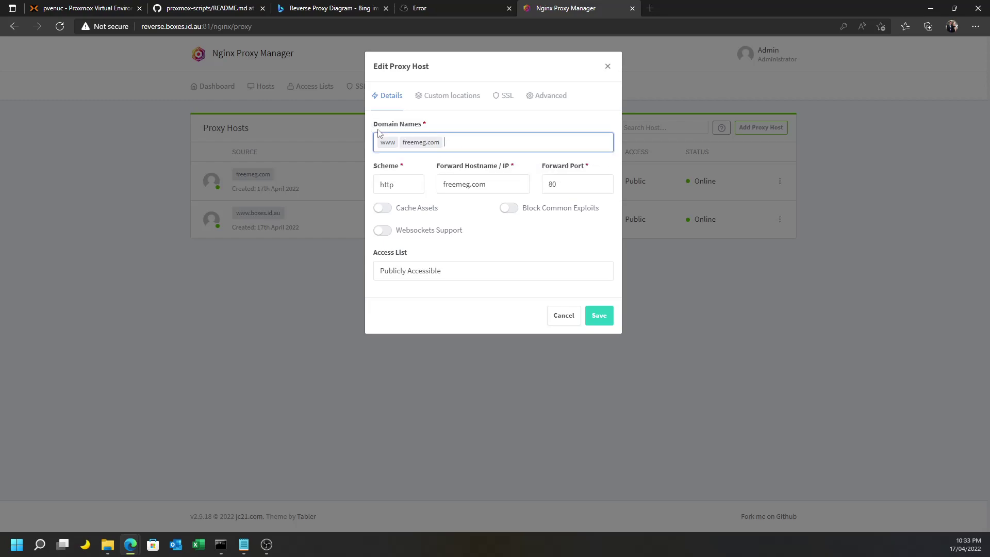
key(BackSpace)
key(BackSpace)
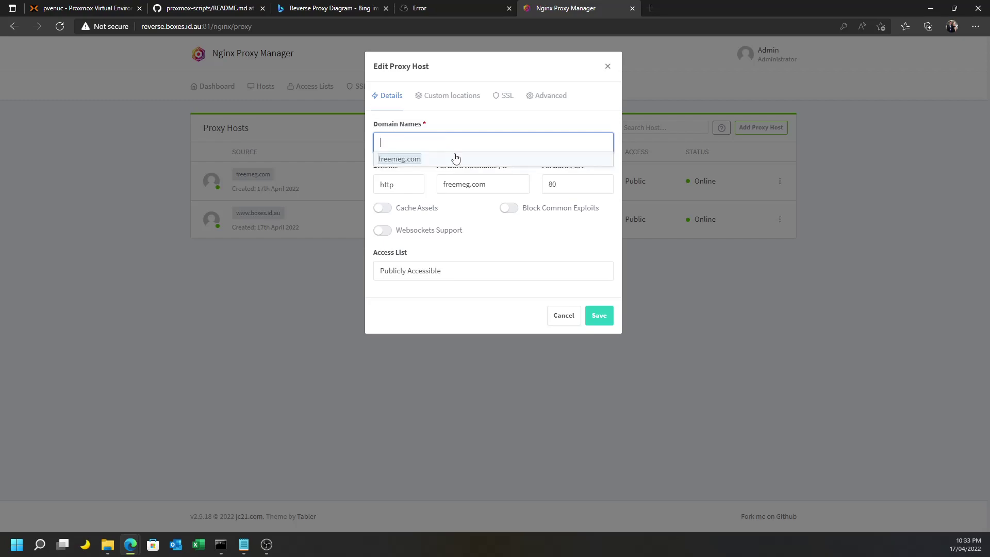
text(www.freemeg.com)
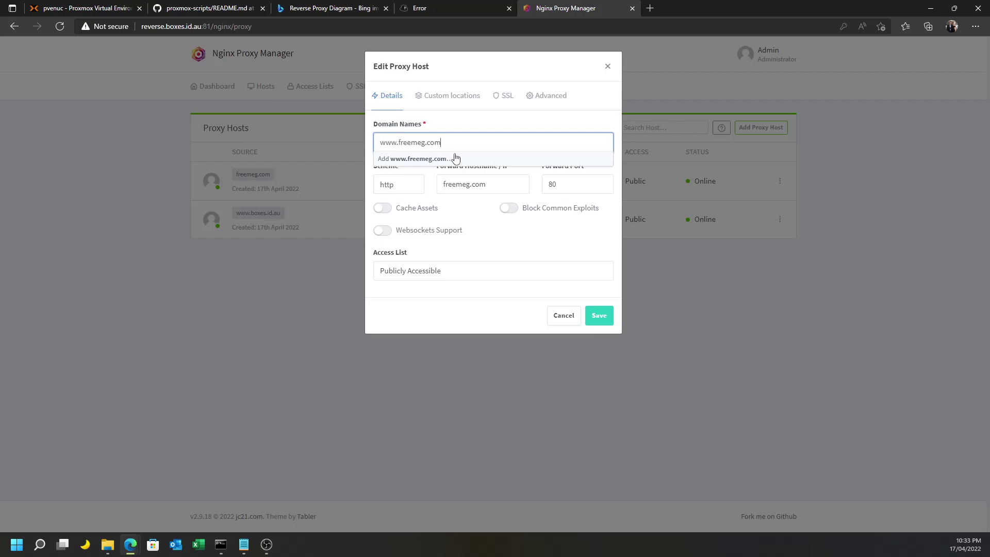
key(Return)
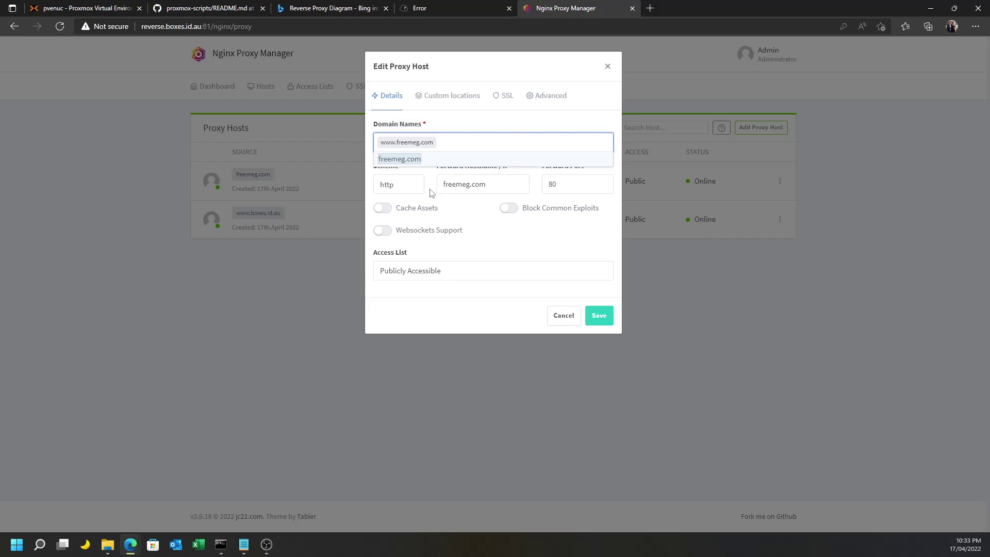
click(460, 183)
text(www.)
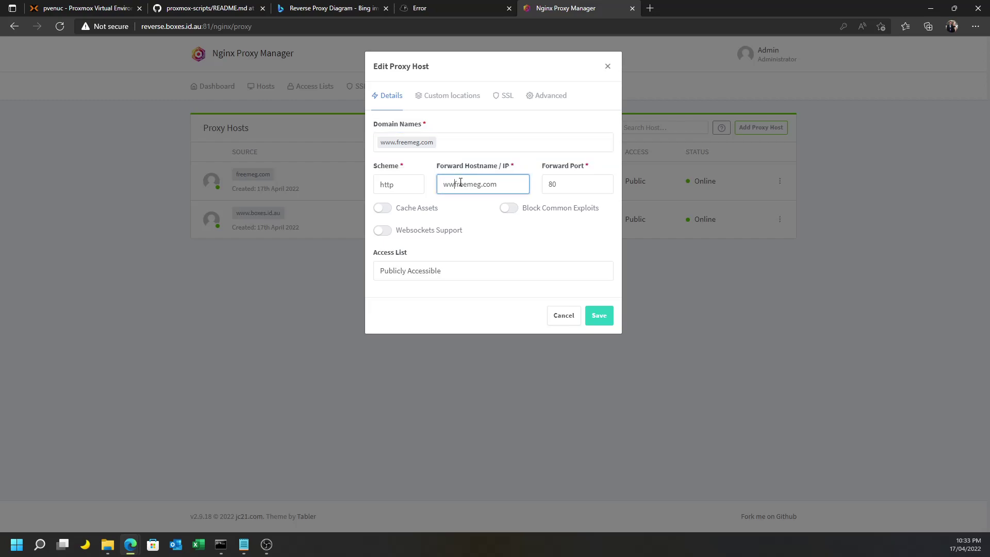
key(Tab)
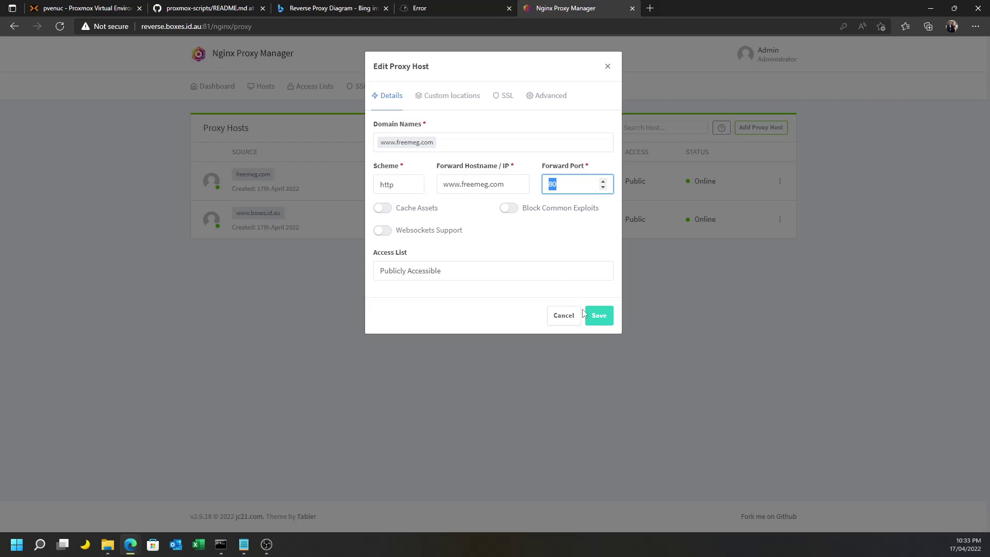
click(599, 321)
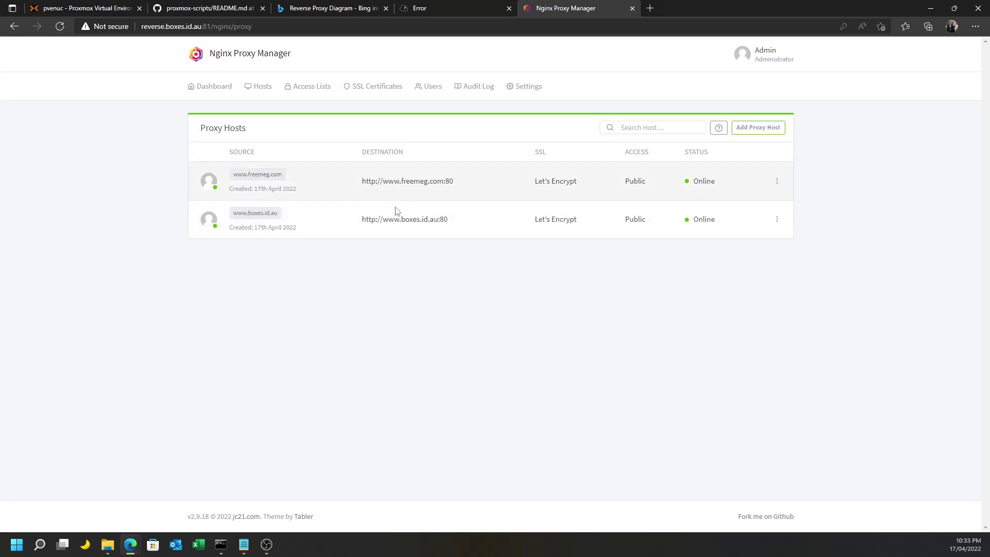
click(363, 9)
click(238, 10)
click(424, 10)
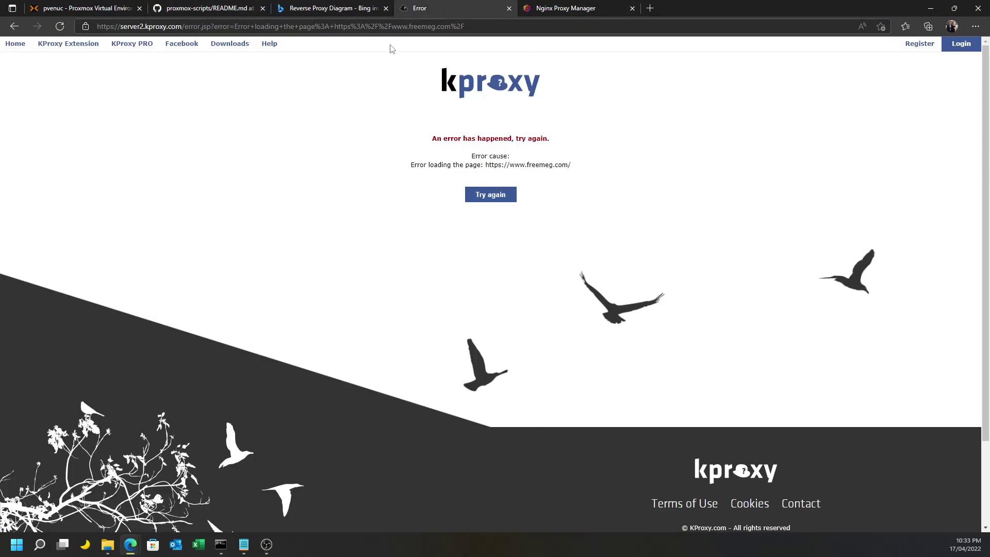
click(489, 197)
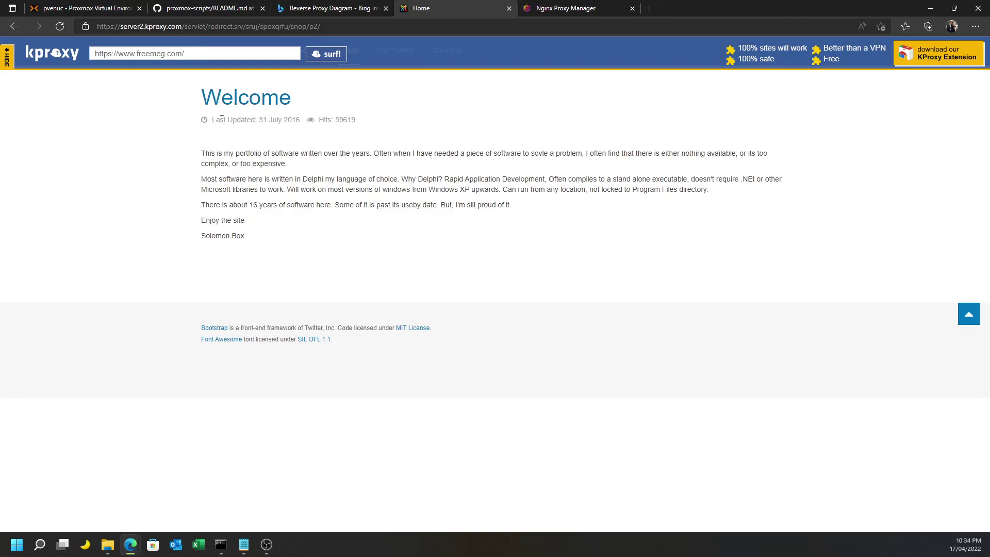
click(550, 9)
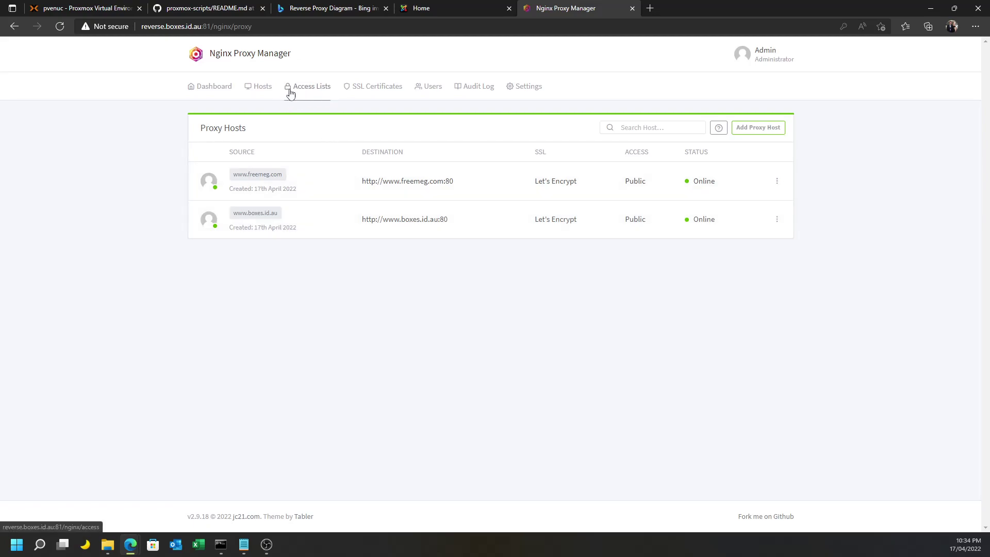
Browse Access Lists, SSL Certificates, Users and Audit Log, finishing on Settings.
click(251, 94)
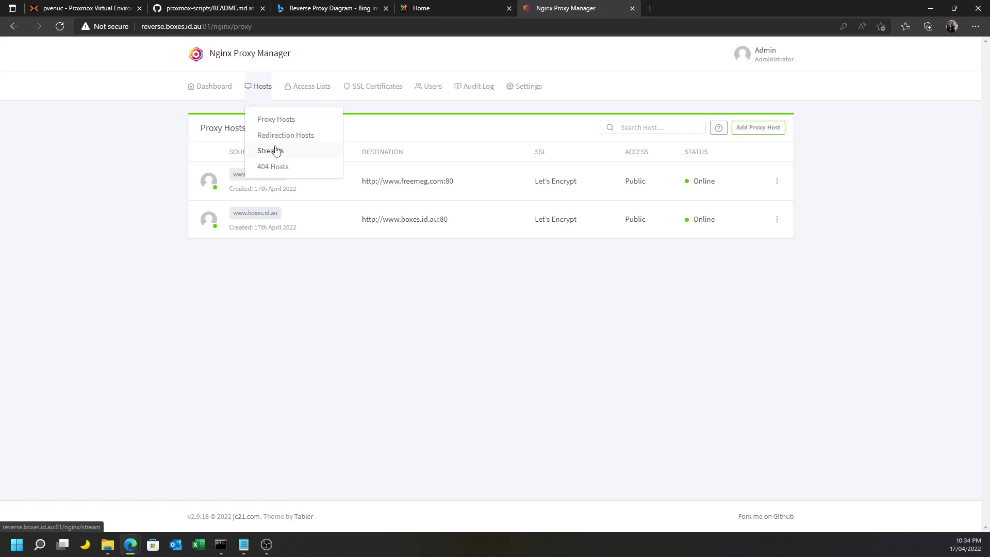
click(308, 94)
click(375, 92)
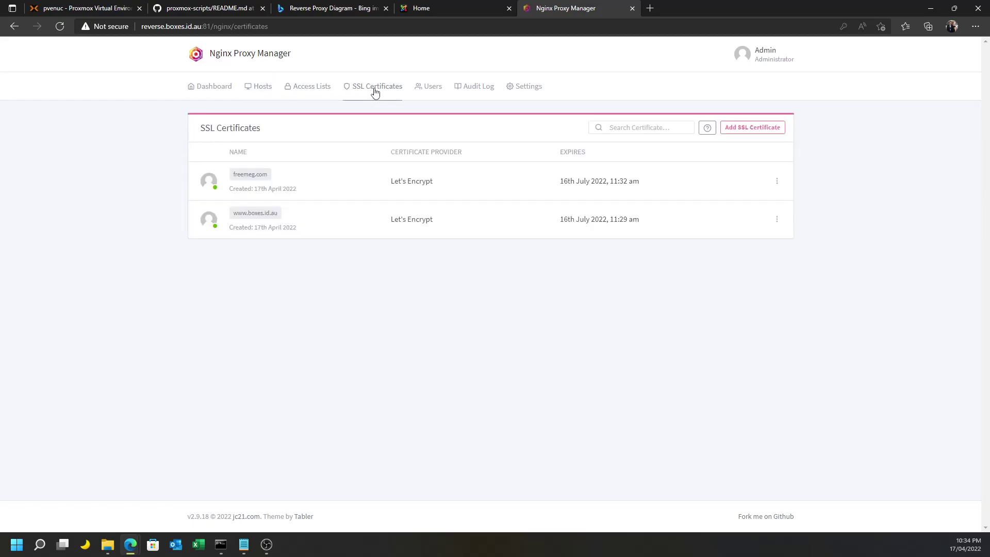
click(417, 93)
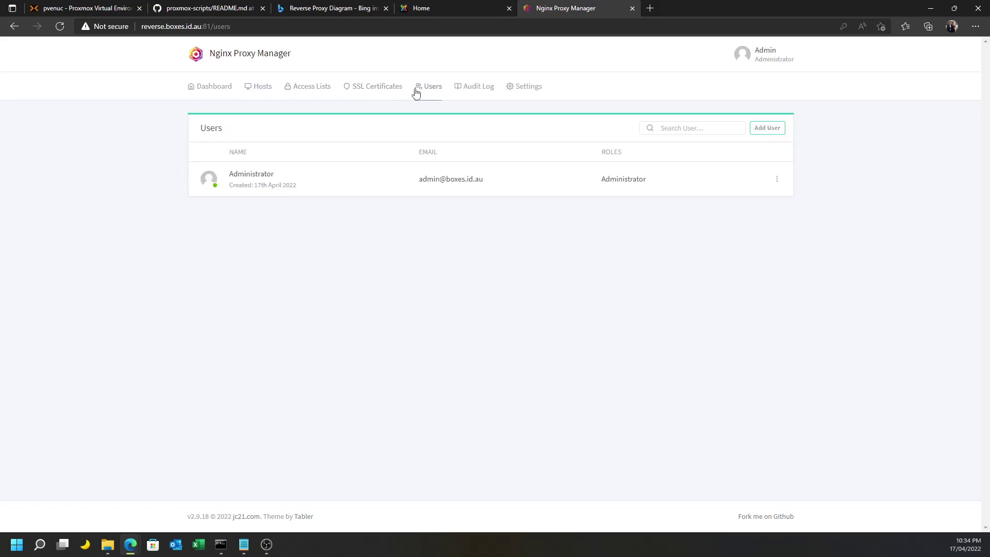
click(475, 95)
click(511, 95)
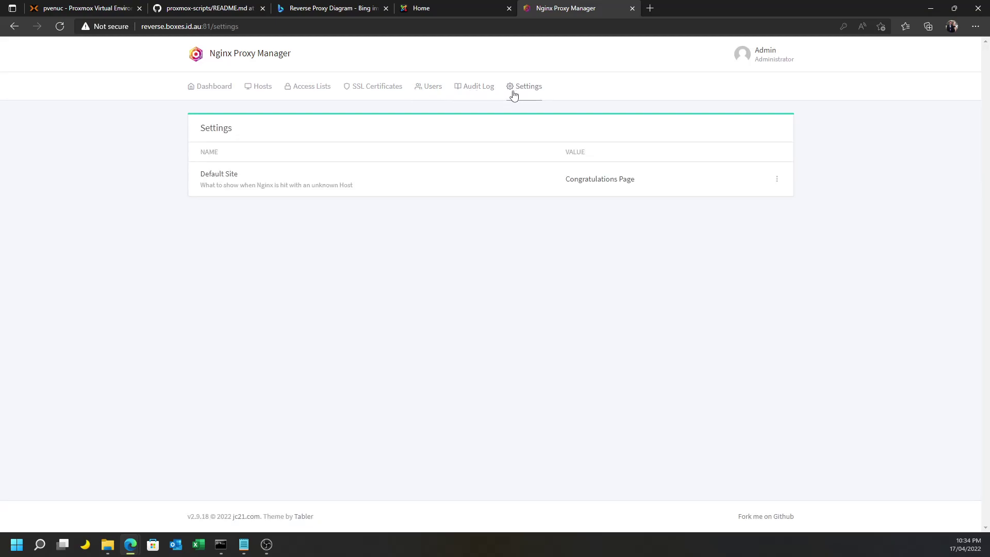